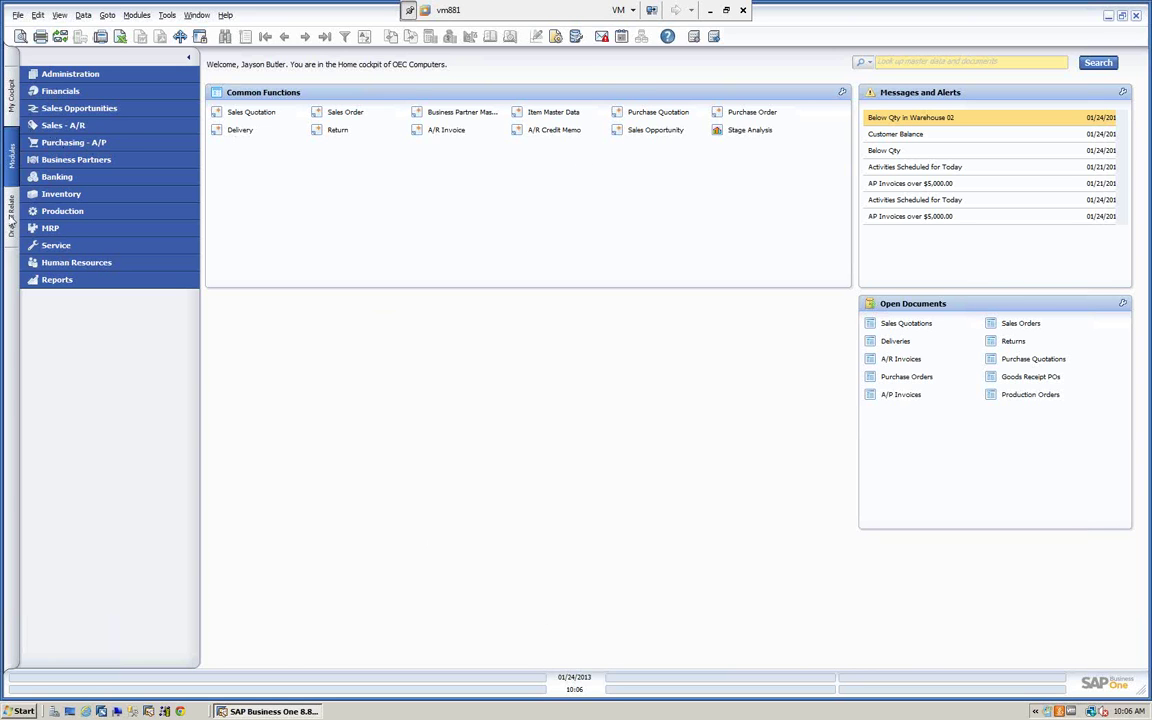
# Step: Switch to Drag & Relate and examine the entries under Financials, Sales - A/R and Purchasing - A/P
pyautogui.click(13, 222)
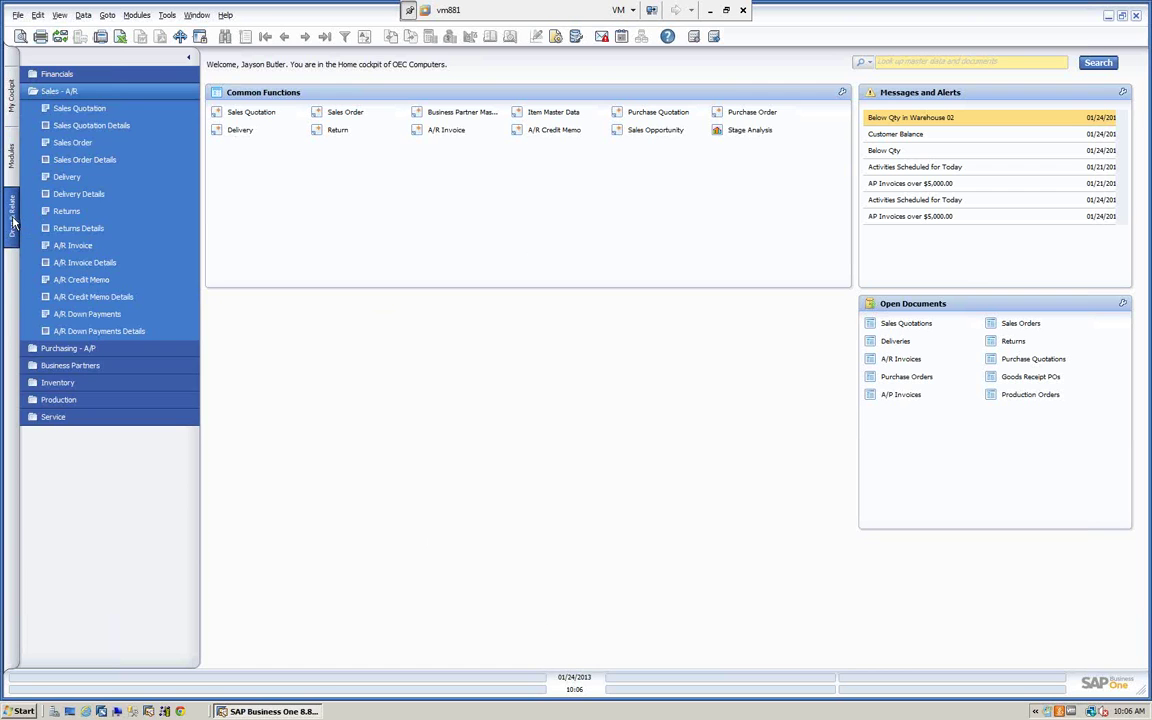
pyautogui.click(81, 92)
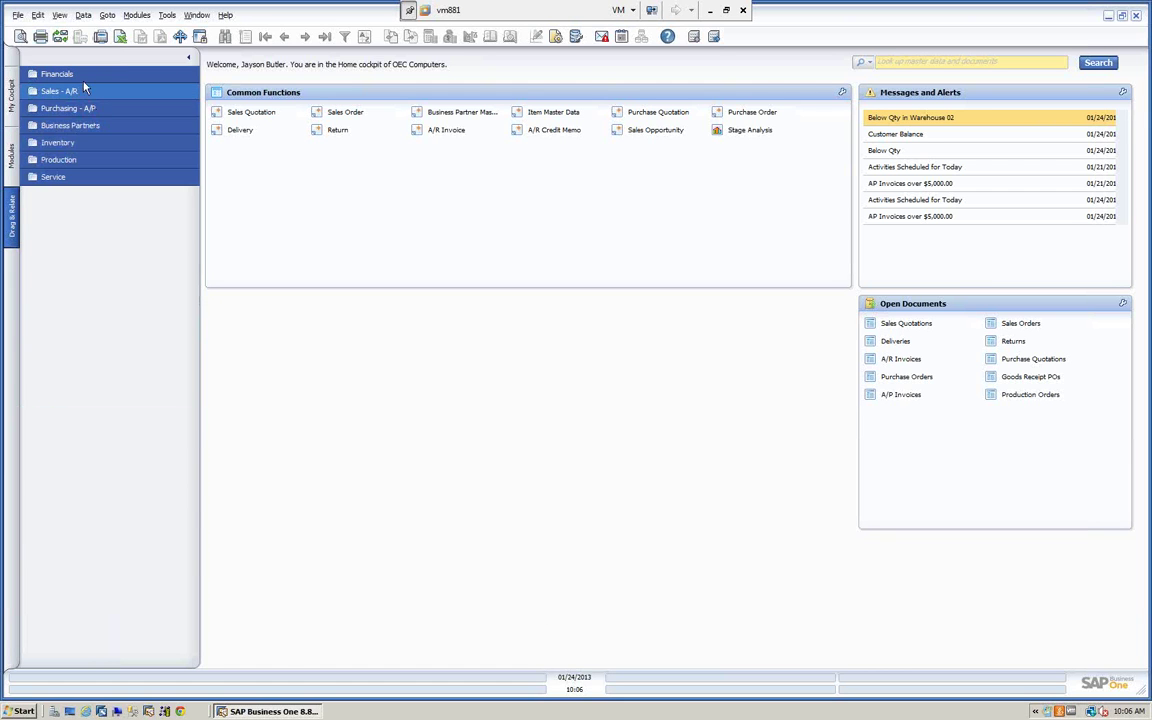
pyautogui.click(84, 76)
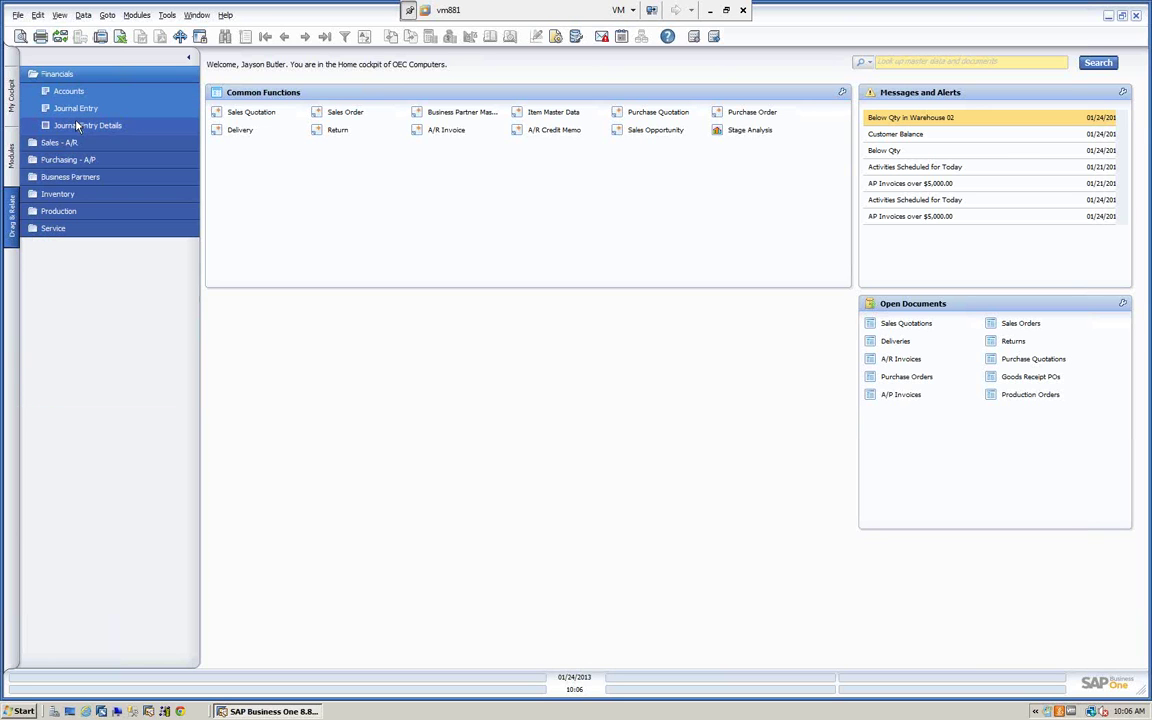
pyautogui.click(67, 68)
pyautogui.click(87, 93)
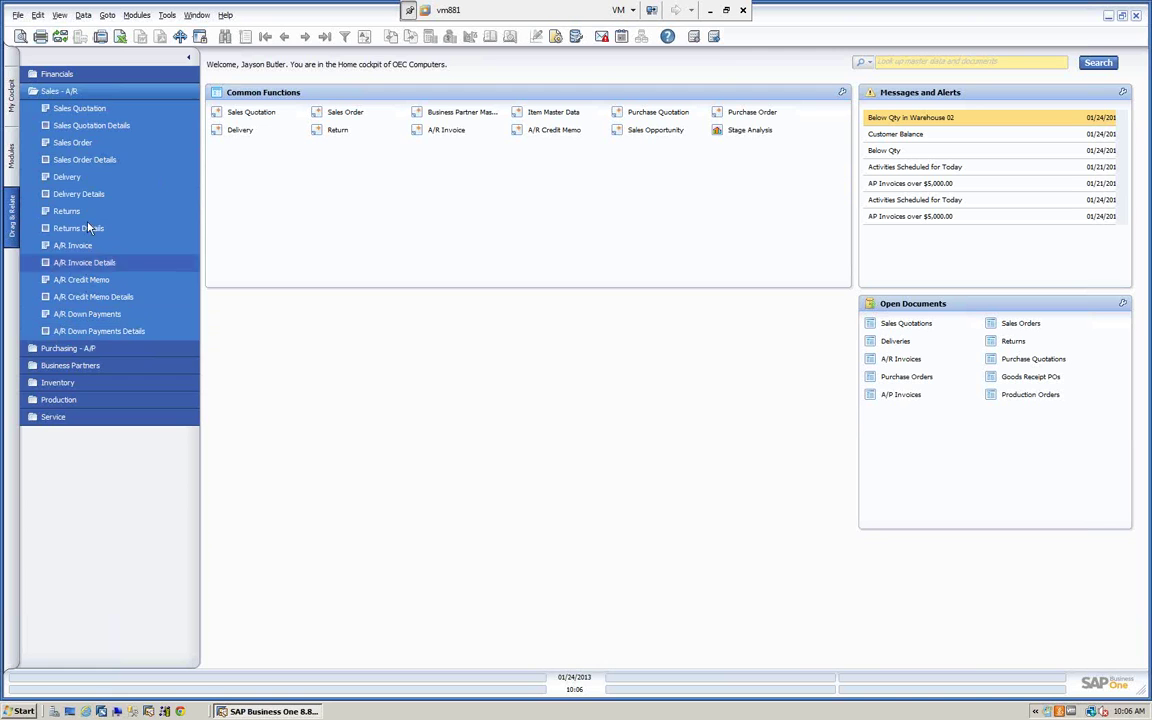
pyautogui.click(88, 91)
pyautogui.click(91, 111)
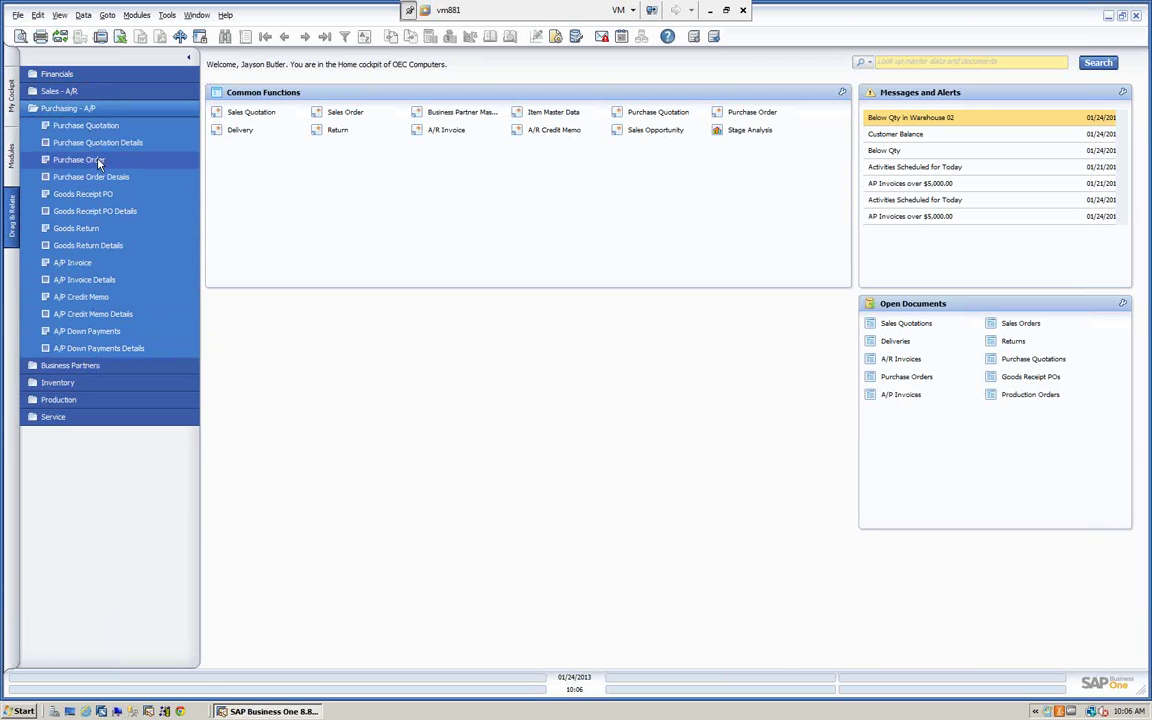
pyautogui.click(103, 107)
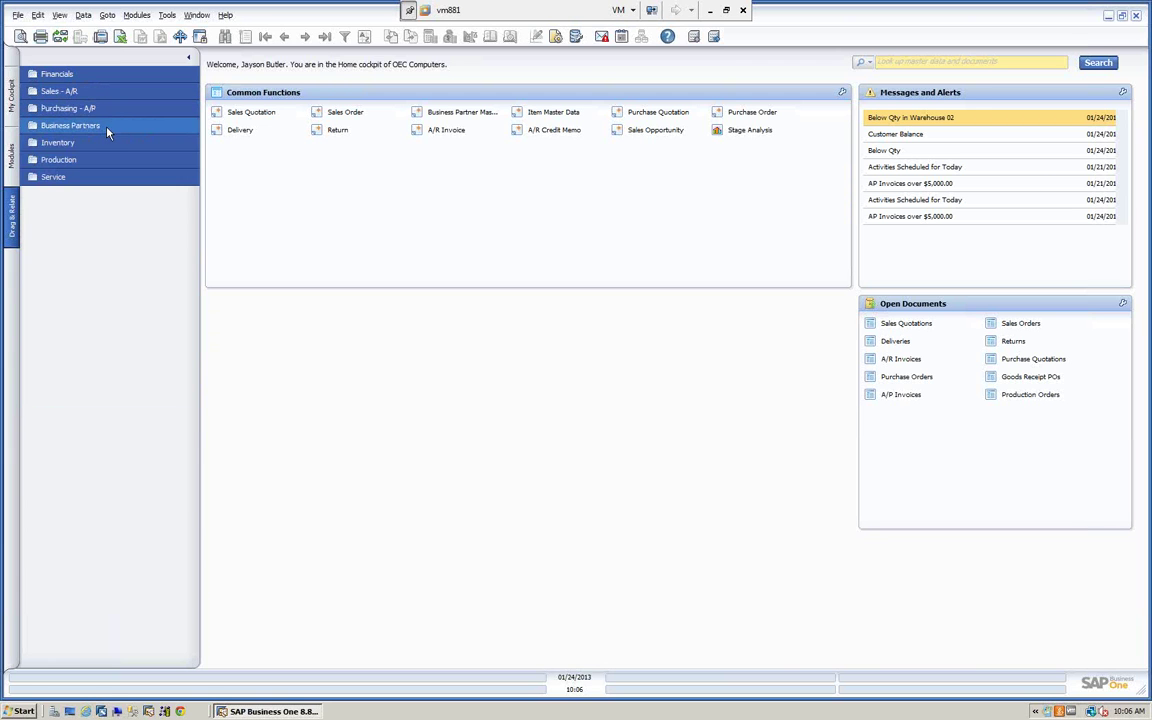
# Step: Examine the Drag & Relate entries under Business Partners, Inventory, Production and Service
pyautogui.click(106, 127)
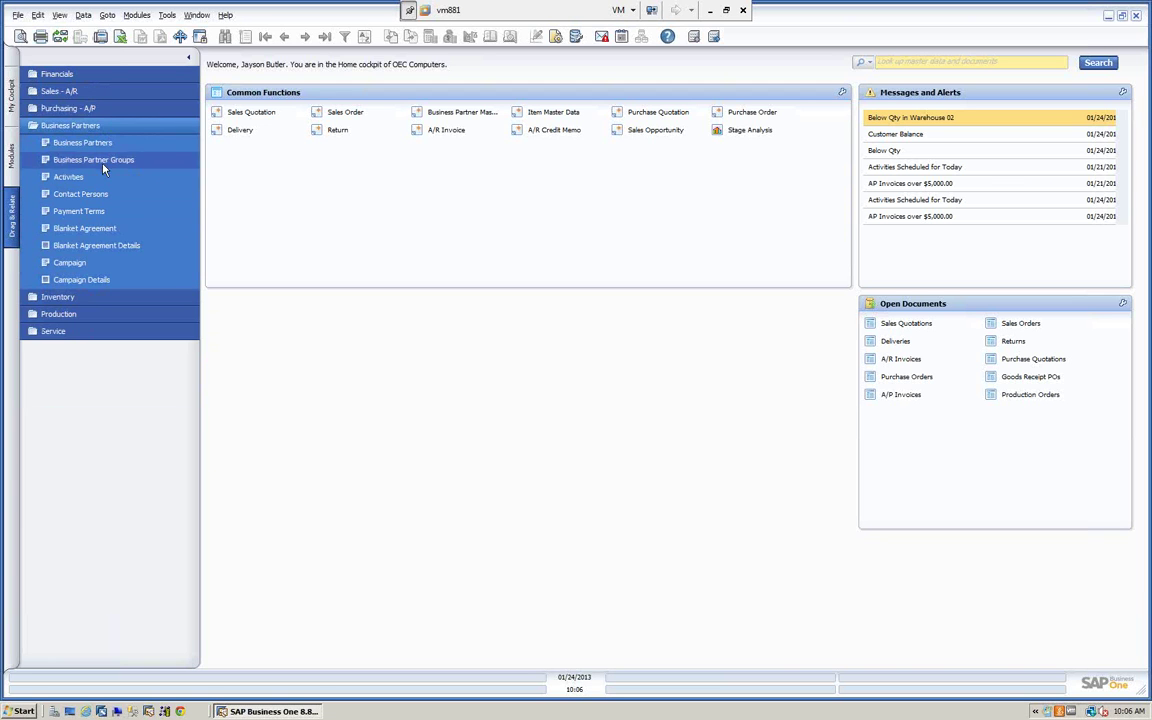
pyautogui.click(110, 129)
pyautogui.click(110, 145)
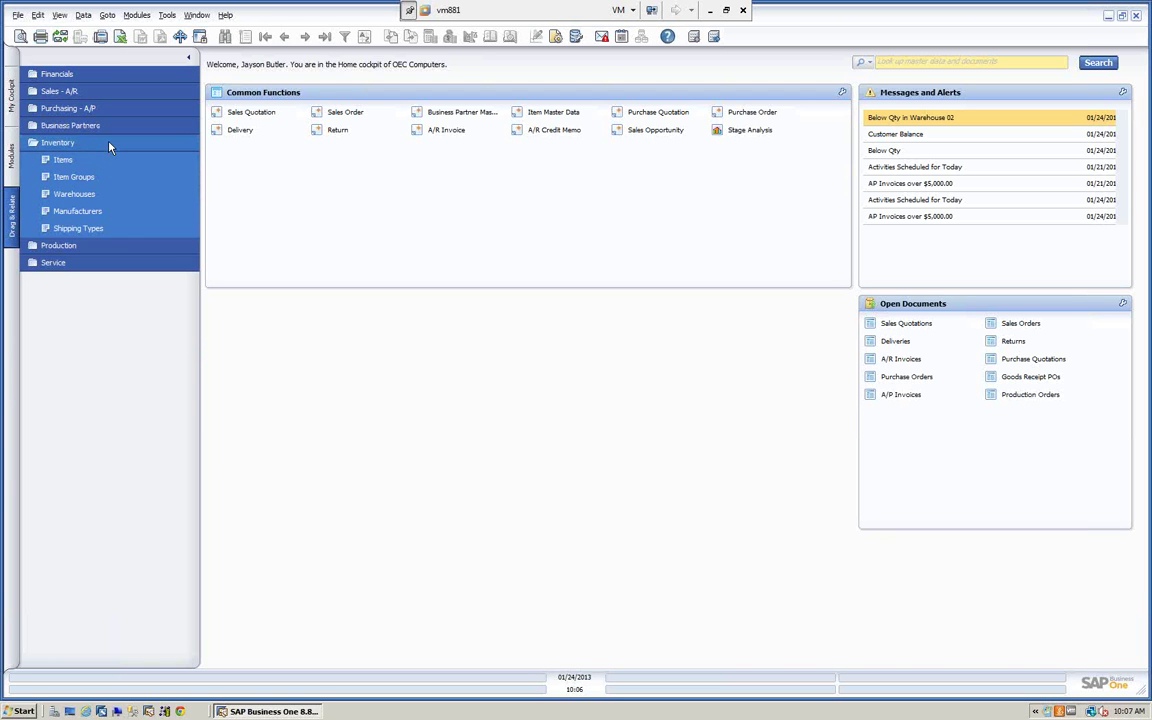
pyautogui.click(110, 146)
pyautogui.click(105, 159)
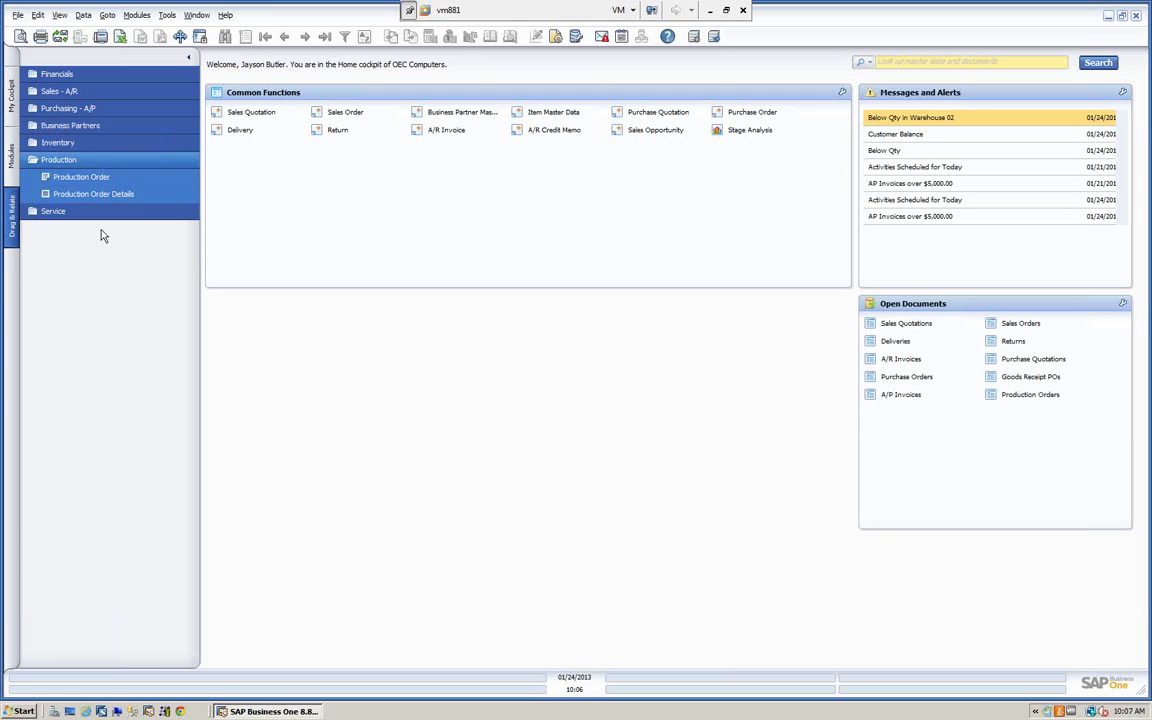
pyautogui.click(103, 161)
pyautogui.click(94, 179)
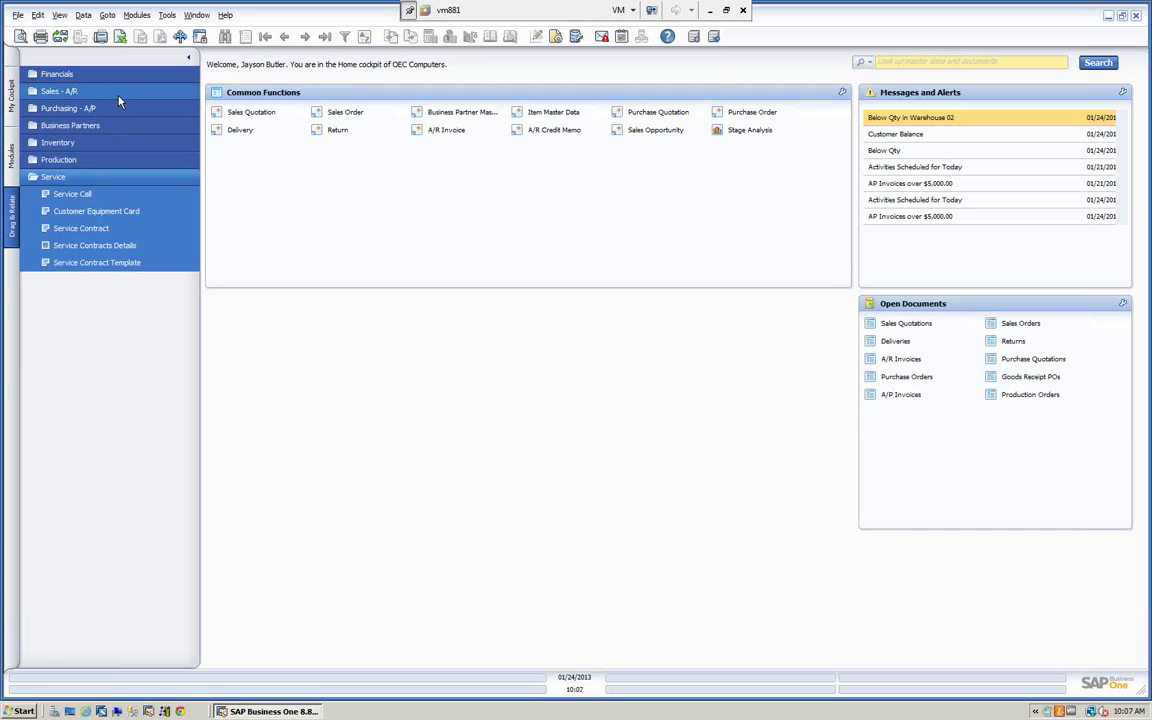
pyautogui.click(76, 179)
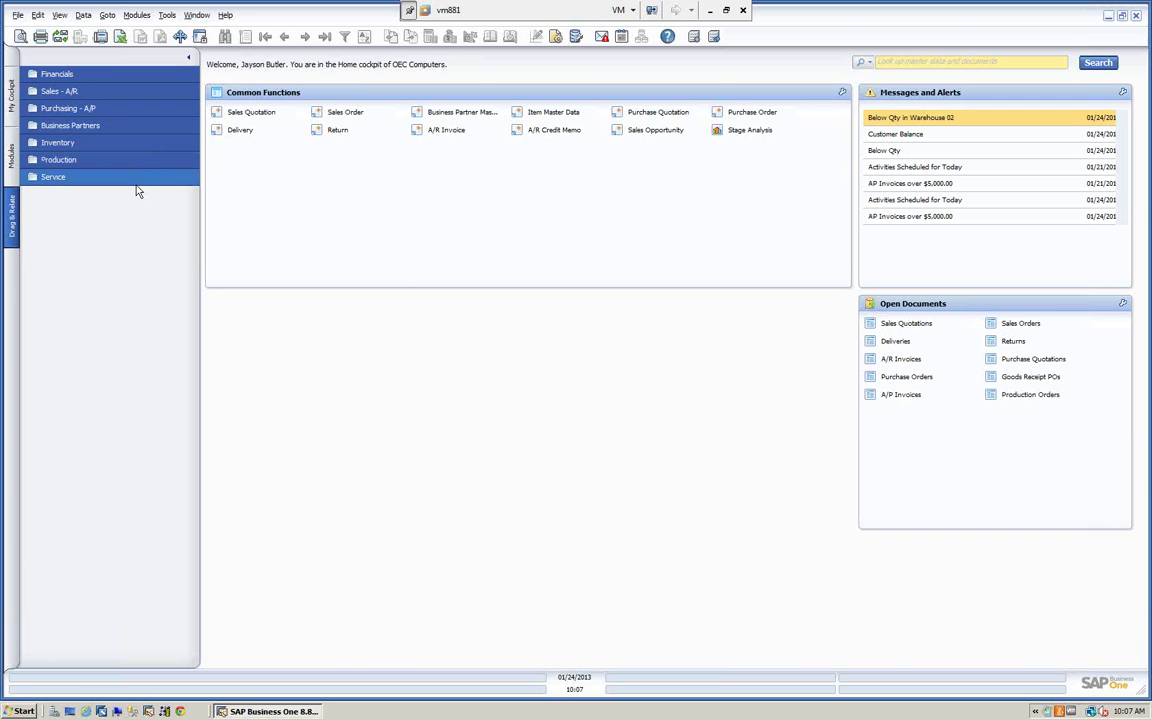
# Step: Open the master data of item A00001, relate it to Sales Quotation with Drag & Relate, and enlarge the results window
pyautogui.click(446, 130)
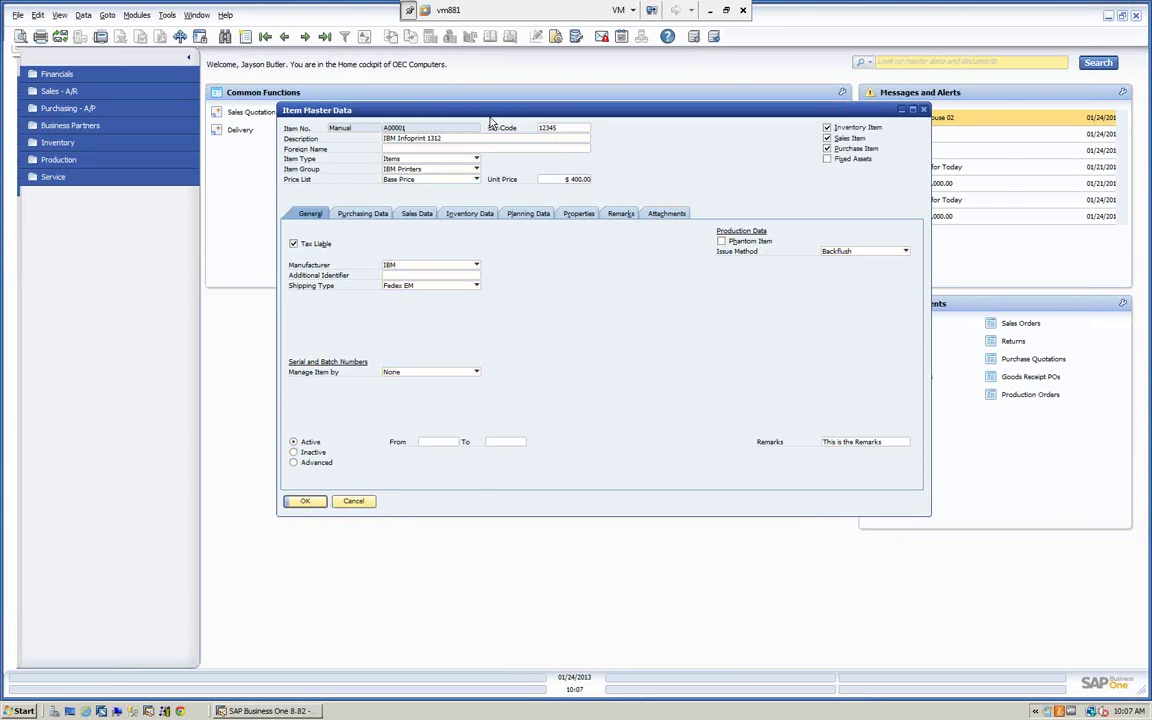
pyautogui.moveTo(440, 107); pyautogui.dragTo(518, 97)
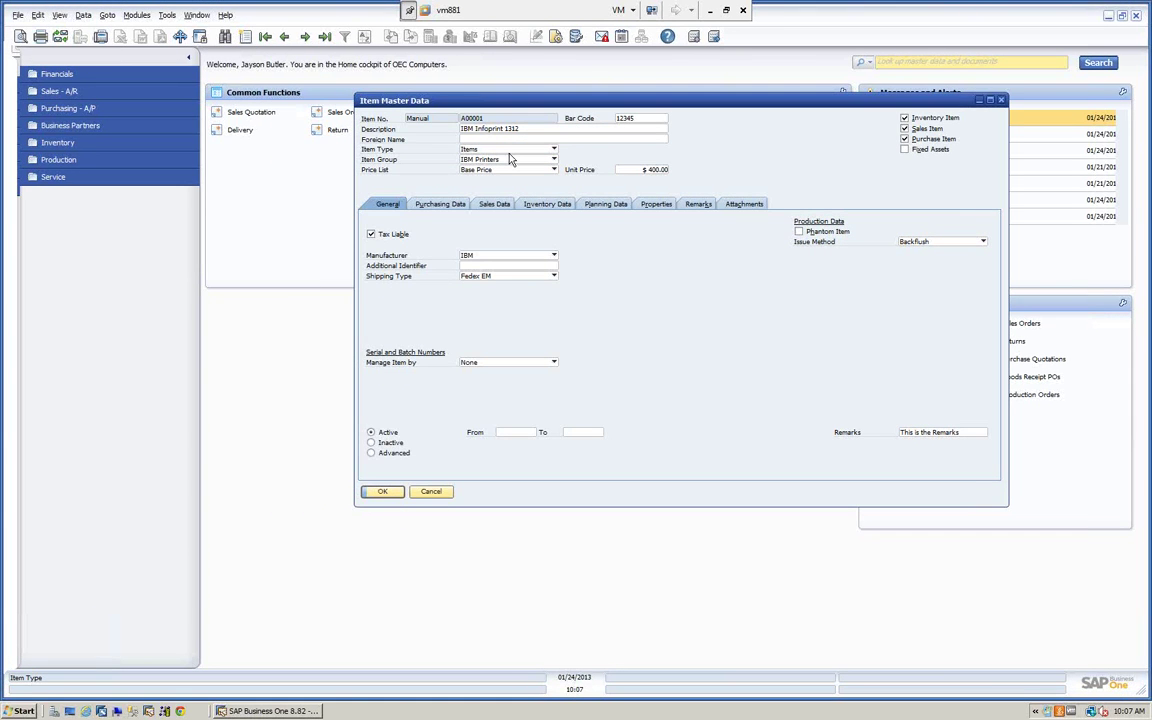
pyautogui.click(57, 92)
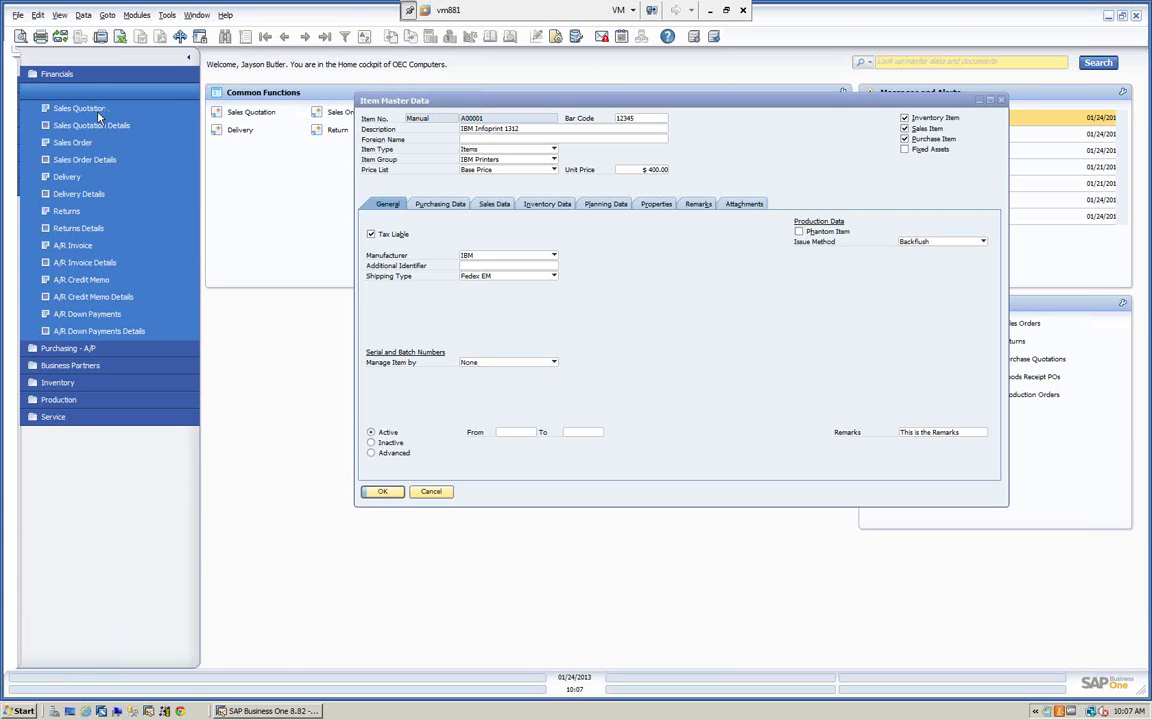
pyautogui.click(475, 102)
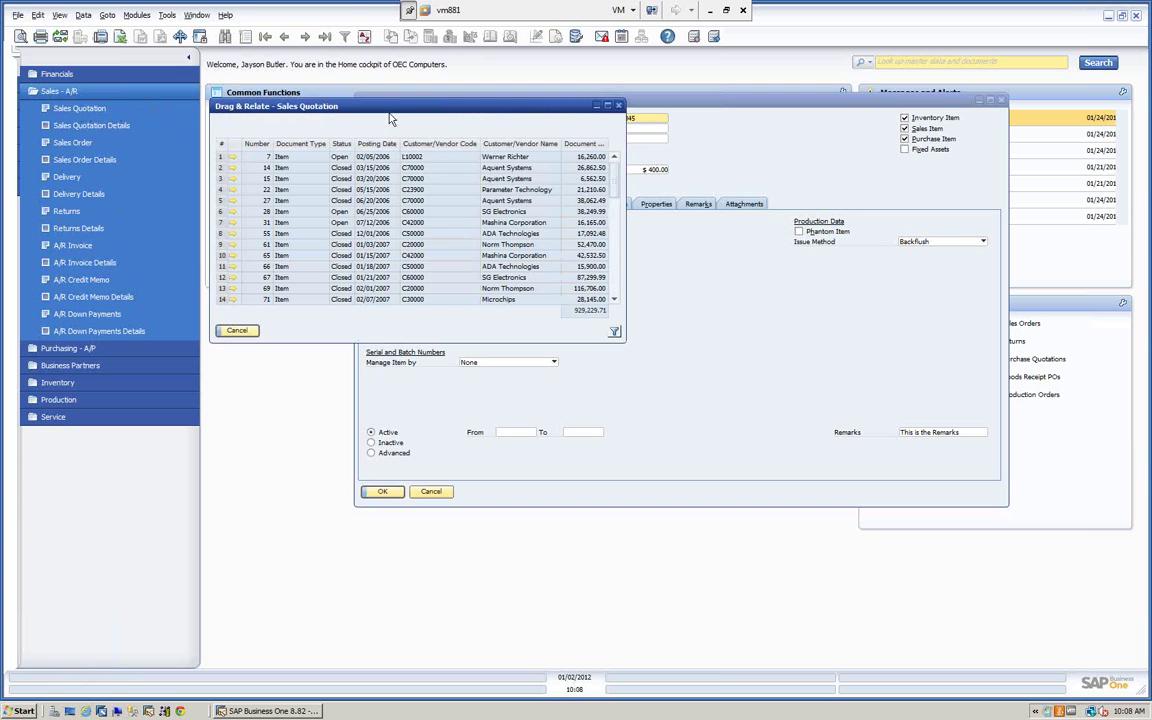
pyautogui.moveTo(390, 118); pyautogui.dragTo(410, 147)
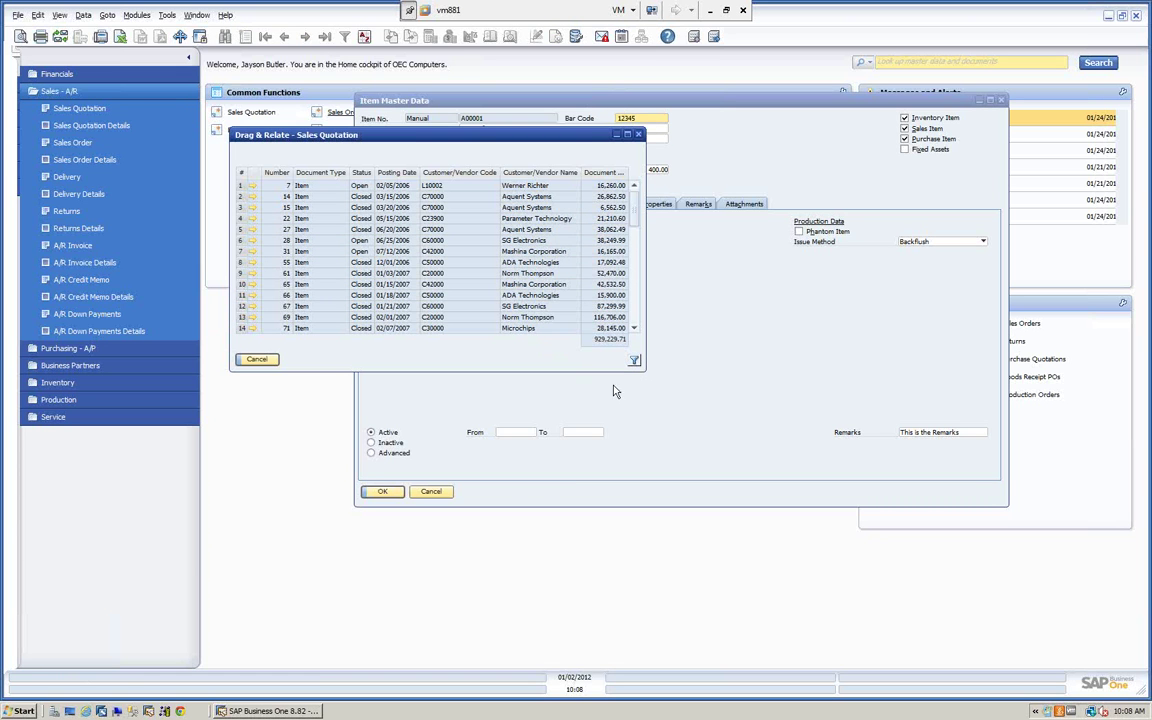
pyautogui.moveTo(643, 368); pyautogui.dragTo(1007, 566)
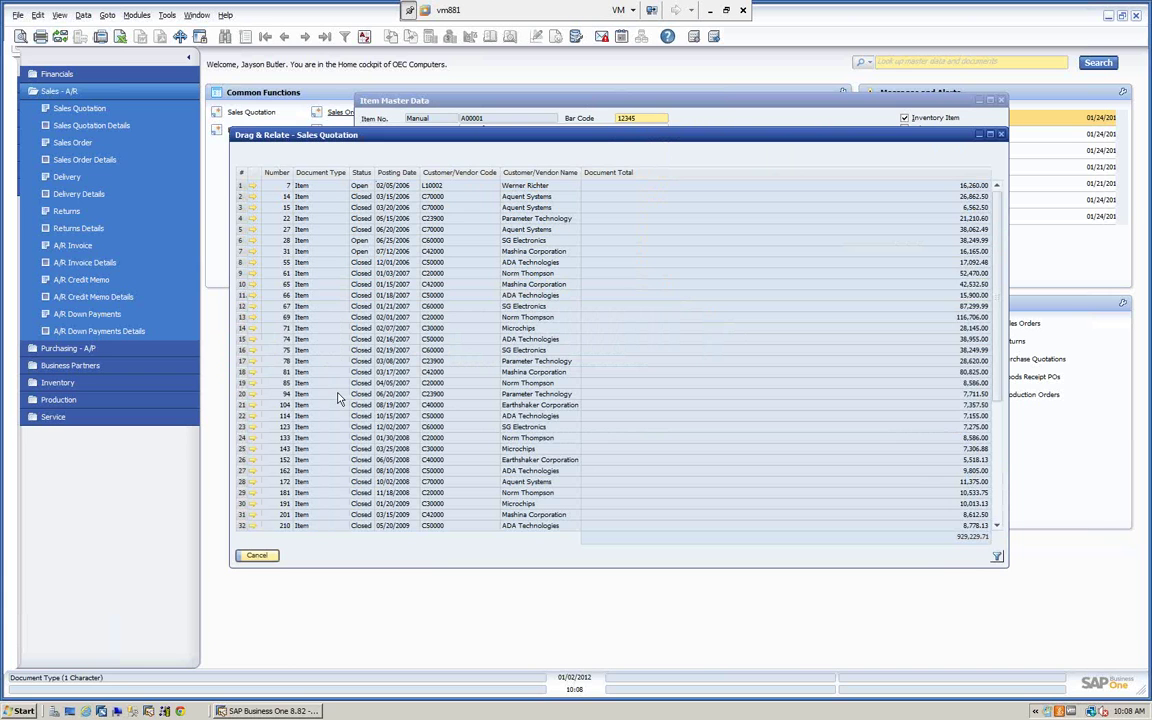
# Step: Open the filter table for the quotation list, enlarge it, widen its Field column and move it clear of the customer names
pyautogui.click(998, 558)
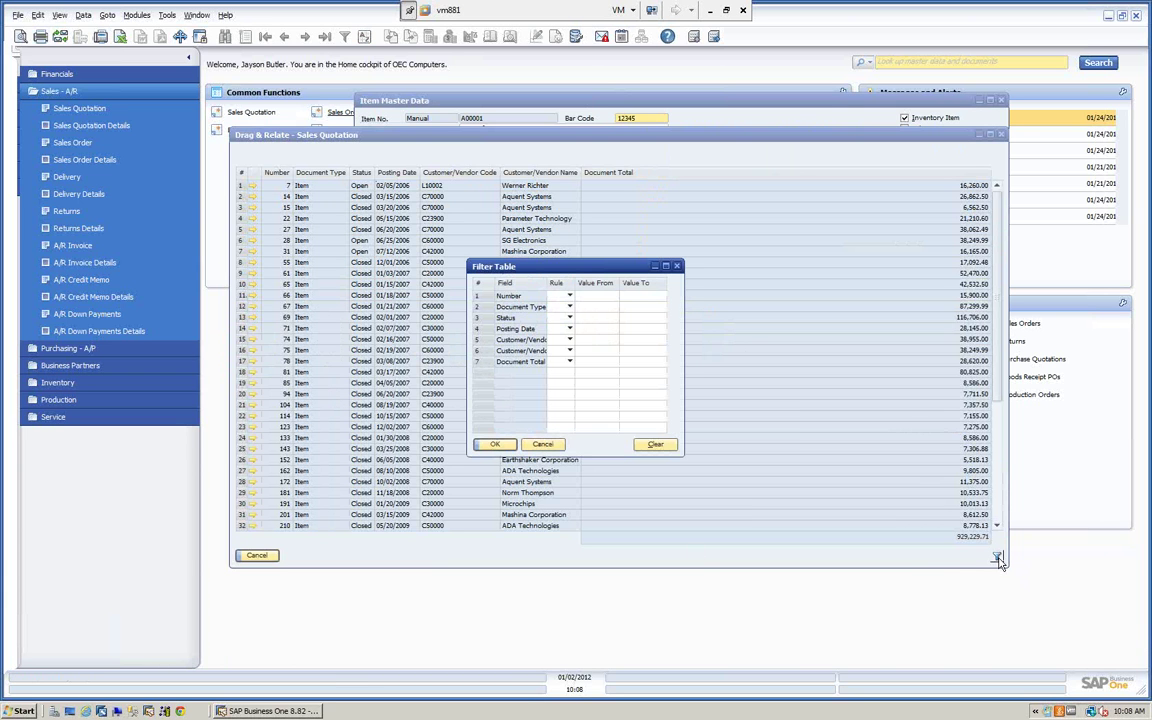
pyautogui.moveTo(581, 270); pyautogui.dragTo(750, 232)
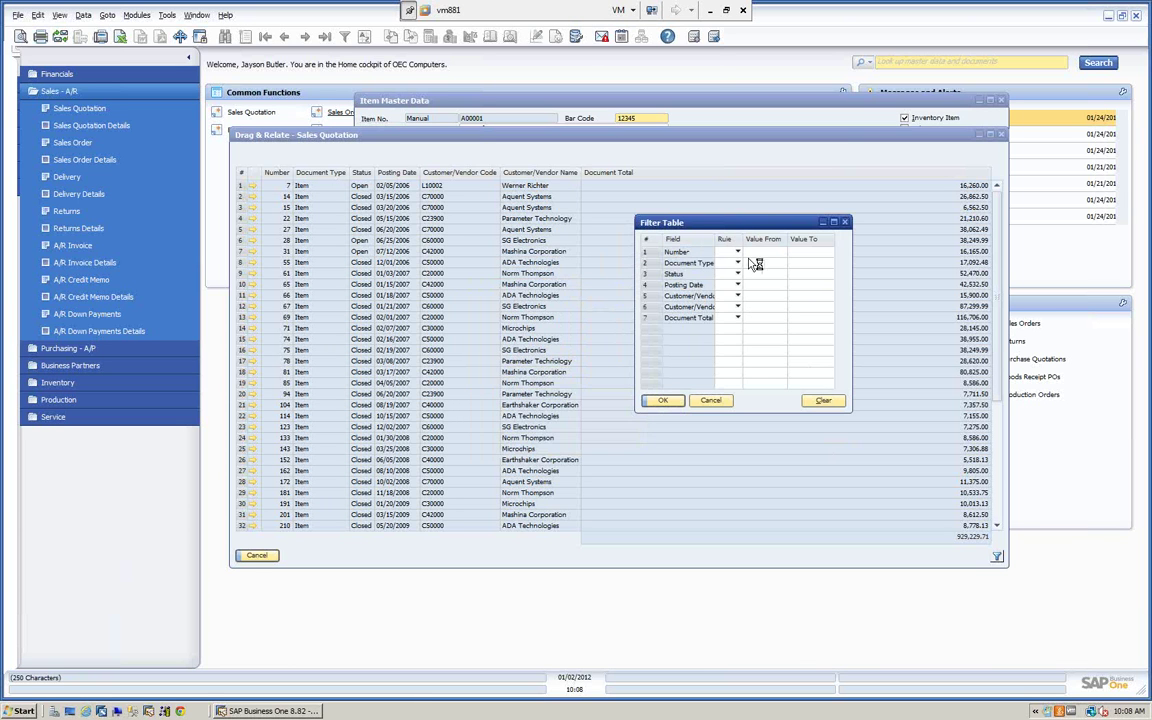
pyautogui.moveTo(718, 232); pyautogui.dragTo(633, 229)
pyautogui.moveTo(765, 280); pyautogui.dragTo(1036, 280)
pyautogui.click(1036, 666)
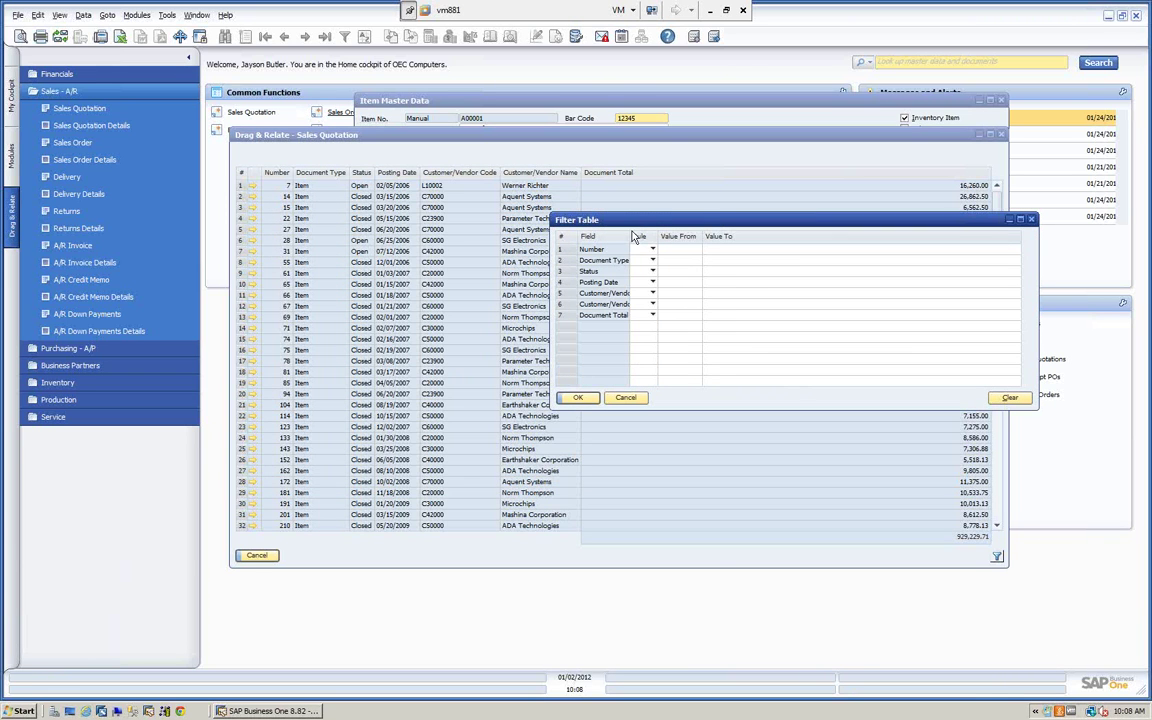
pyautogui.moveTo(629, 235); pyautogui.dragTo(659, 235)
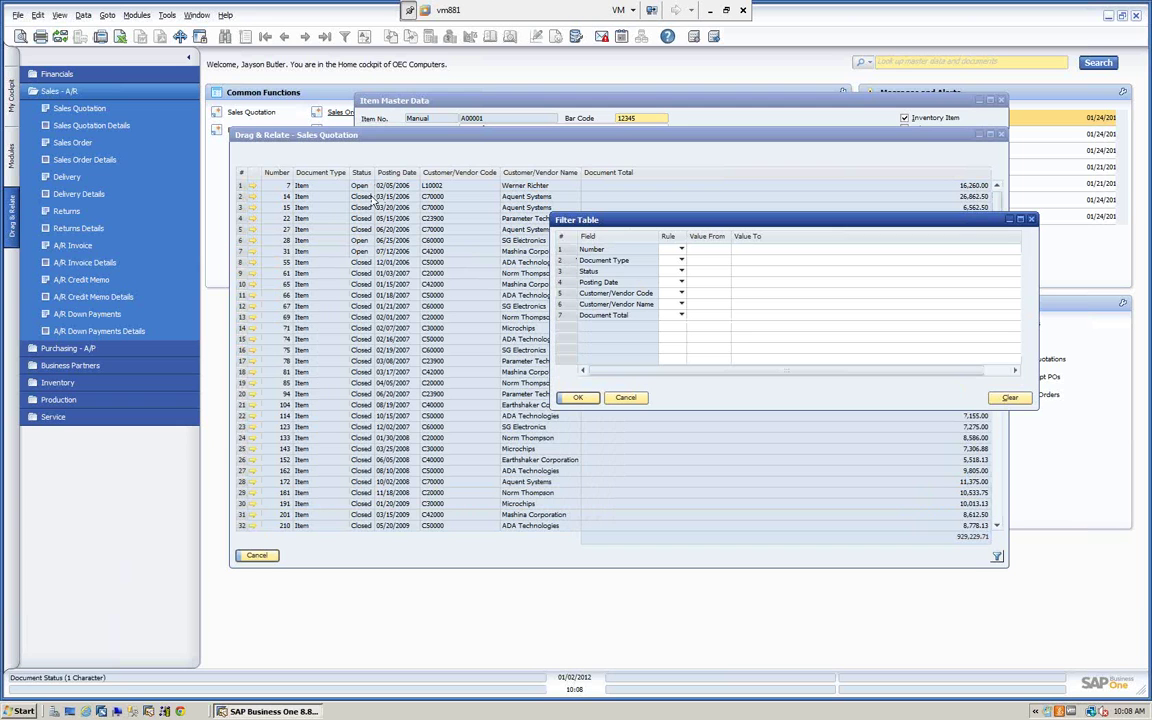
pyautogui.moveTo(690, 226); pyautogui.dragTo(740, 209)
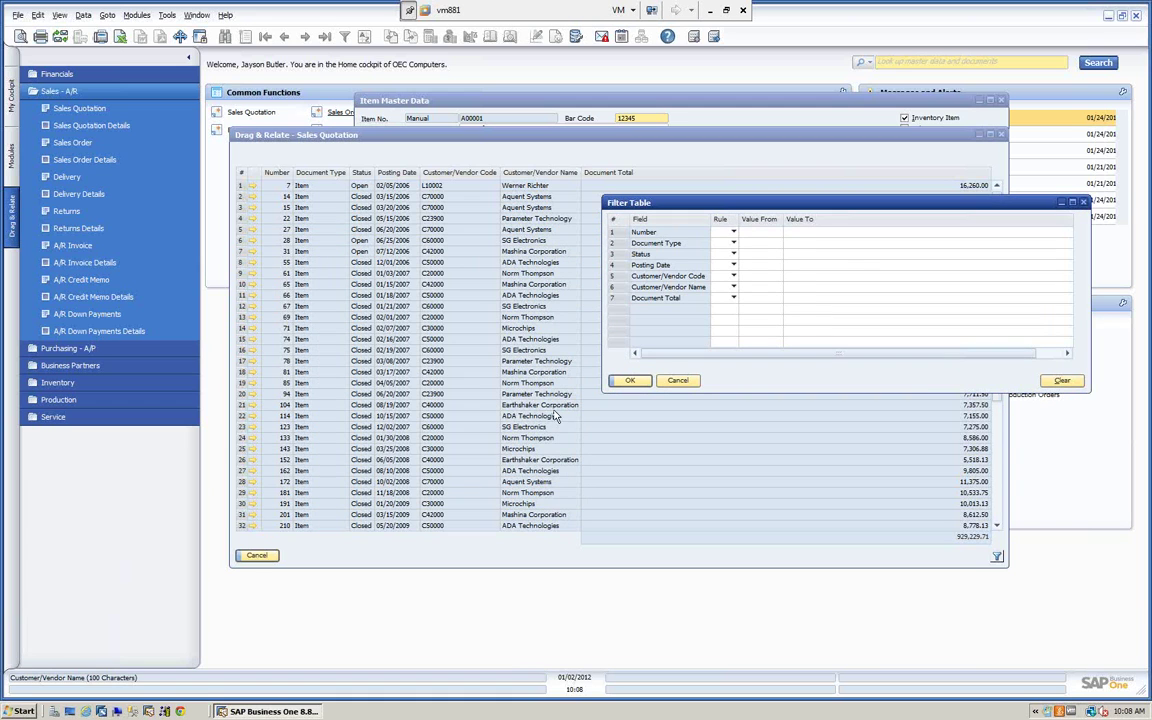
# Step: Try to filter the quotations with an Equal rule on Customer/Vendor Name
pyautogui.click(734, 288)
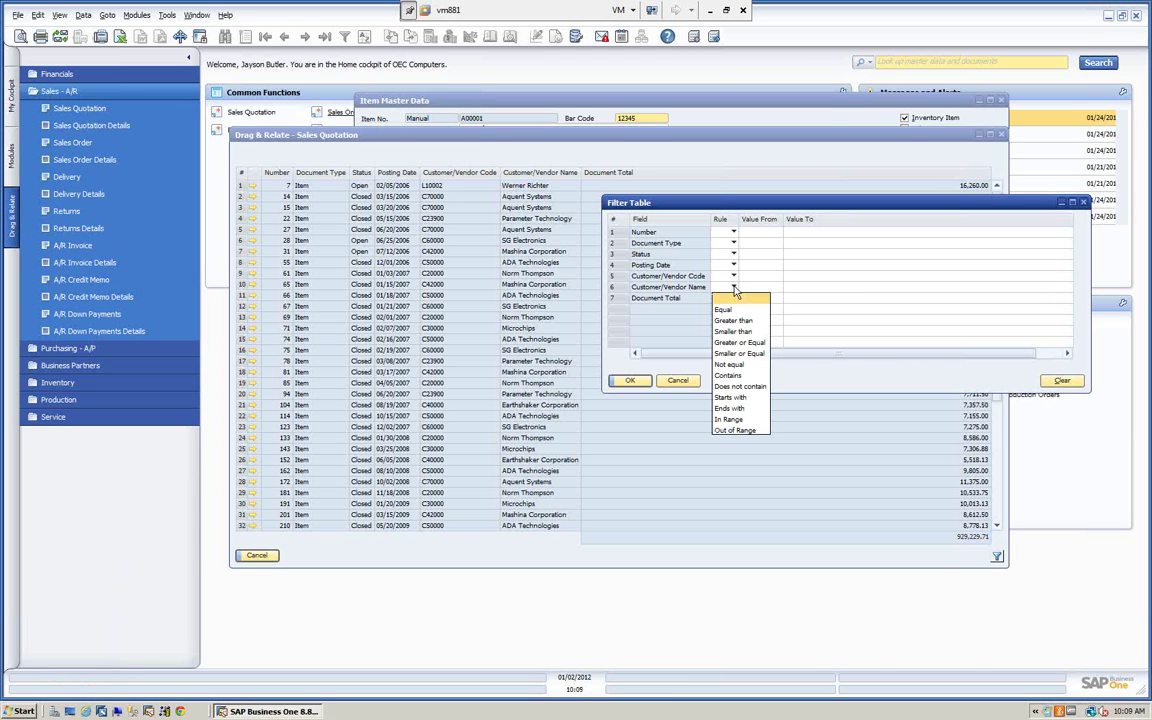
pyautogui.click(730, 312)
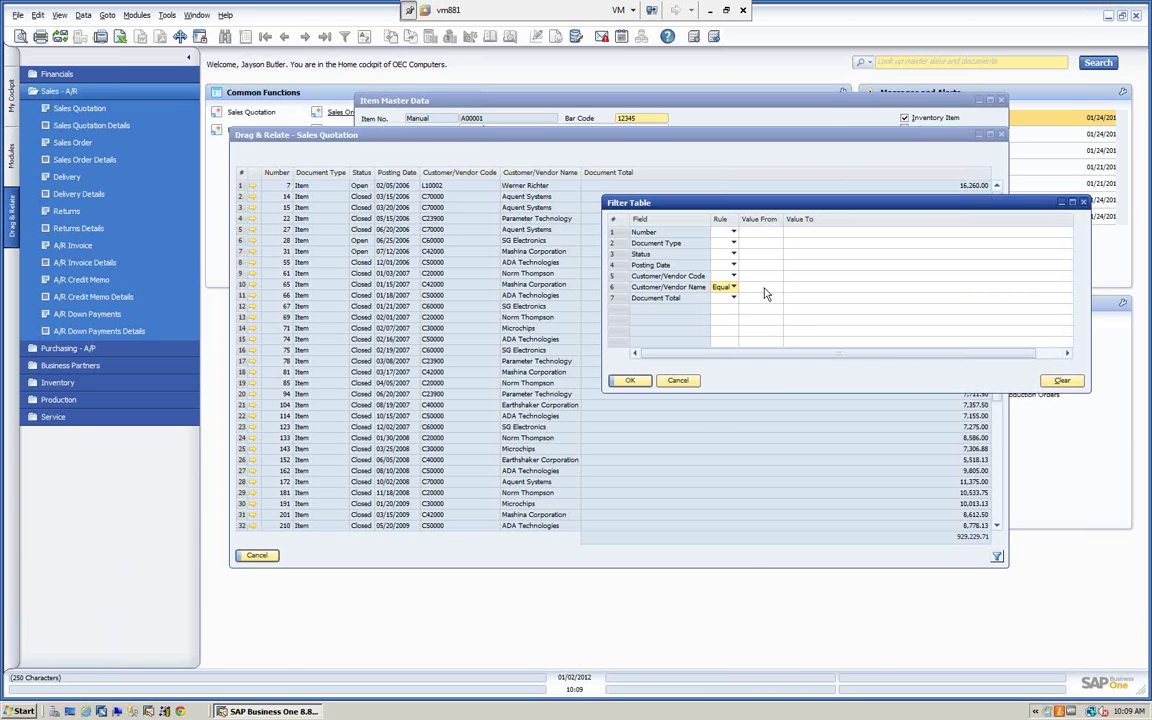
pyautogui.click(776, 287)
pyautogui.click(778, 293)
pyautogui.click(772, 287)
pyautogui.click(629, 381)
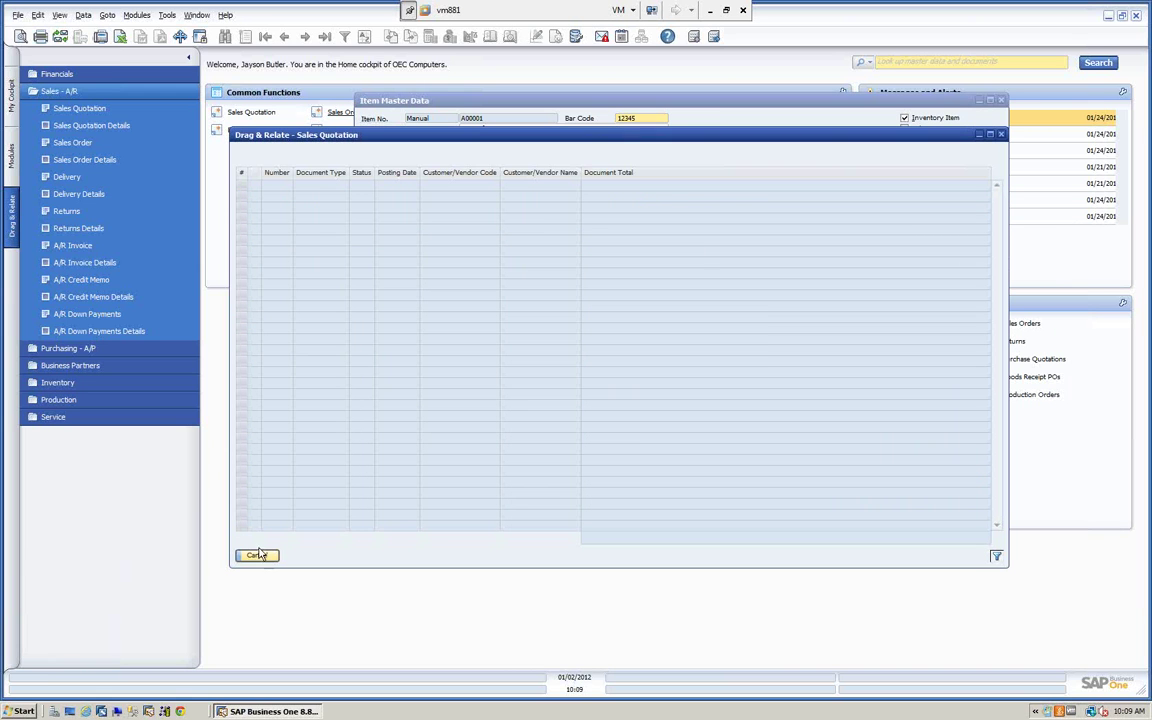
# Step: Clear all criteria in the quotation filter and apply the empty filter to the list
pyautogui.click(996, 557)
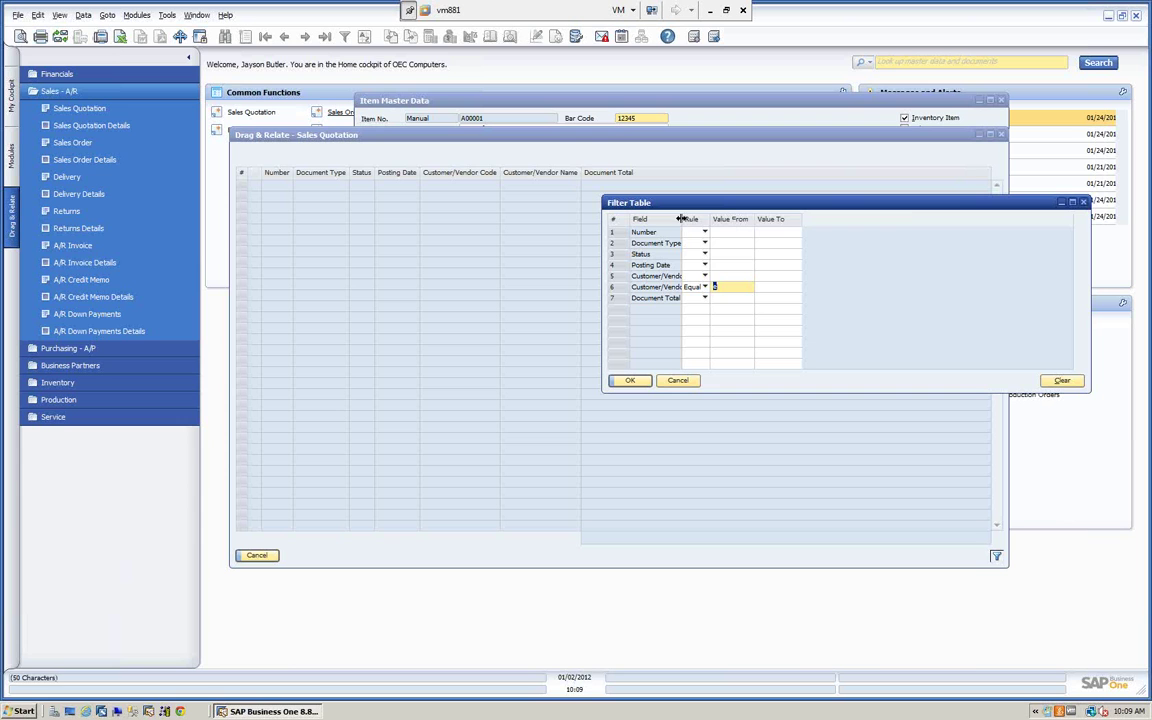
pyautogui.moveTo(685, 222); pyautogui.dragTo(789, 222)
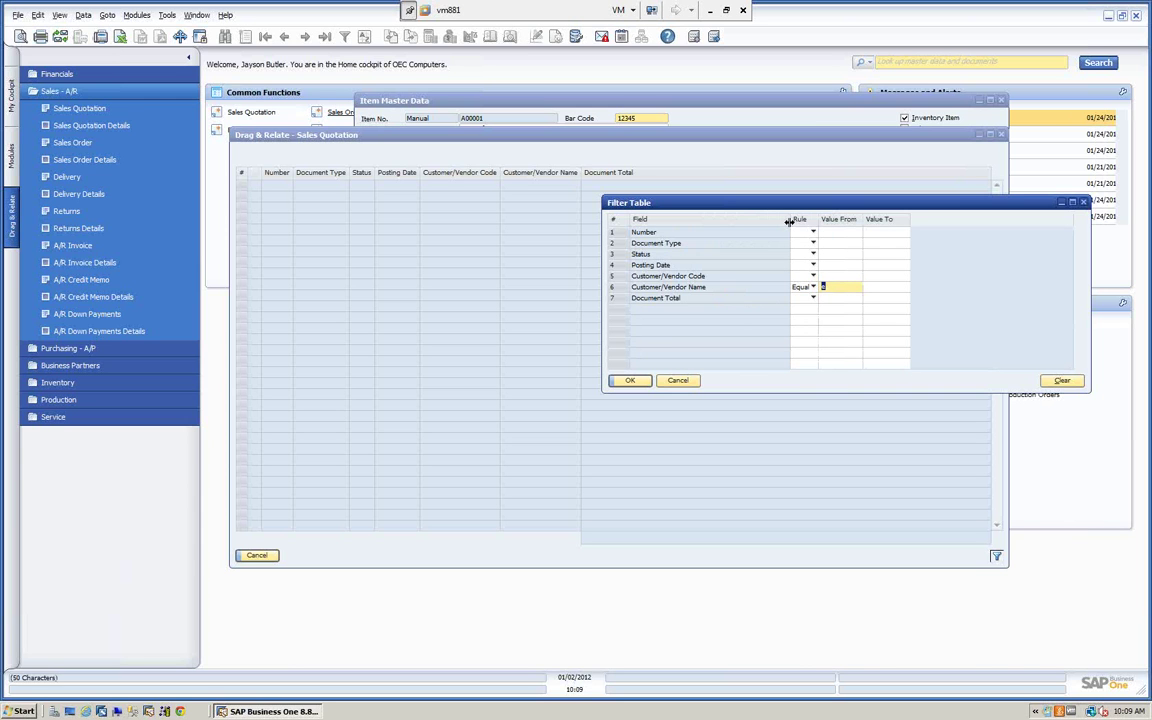
pyautogui.click(813, 287)
pyautogui.click(808, 311)
pyautogui.click(1058, 382)
pyautogui.click(628, 380)
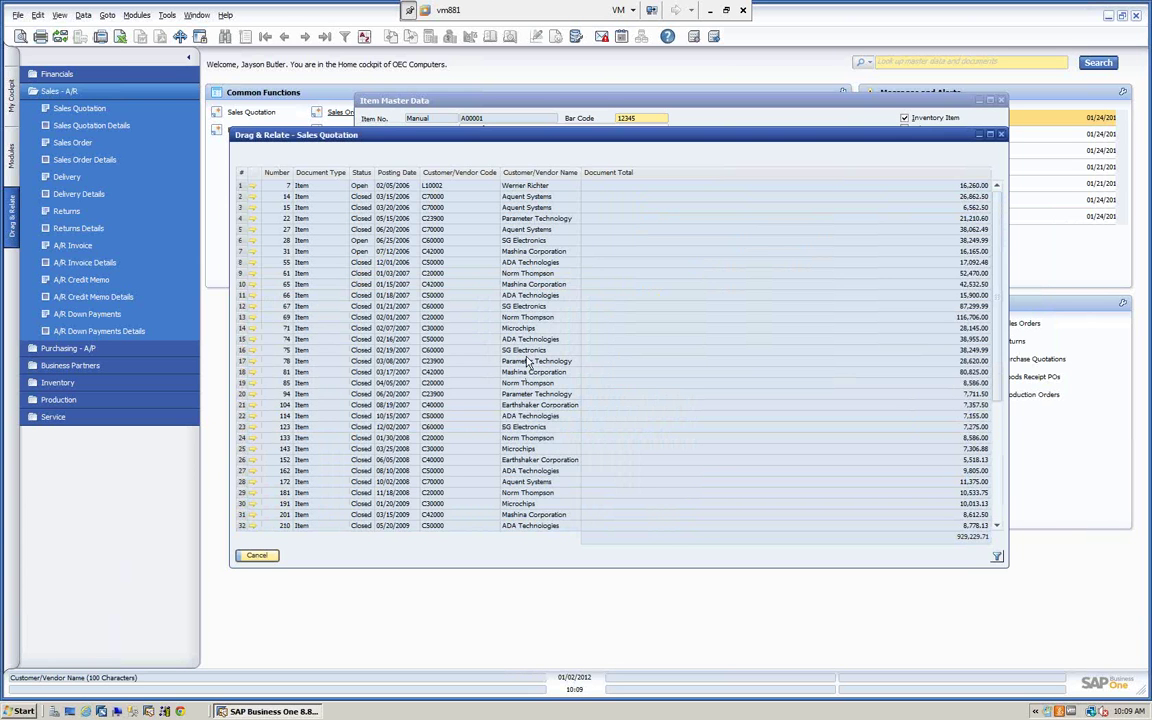
# Step: Copy Earthshaker Corporation from the quotation list and filter it with Customer/Vendor Name Equal to that value
pyautogui.rightClick(537, 411)
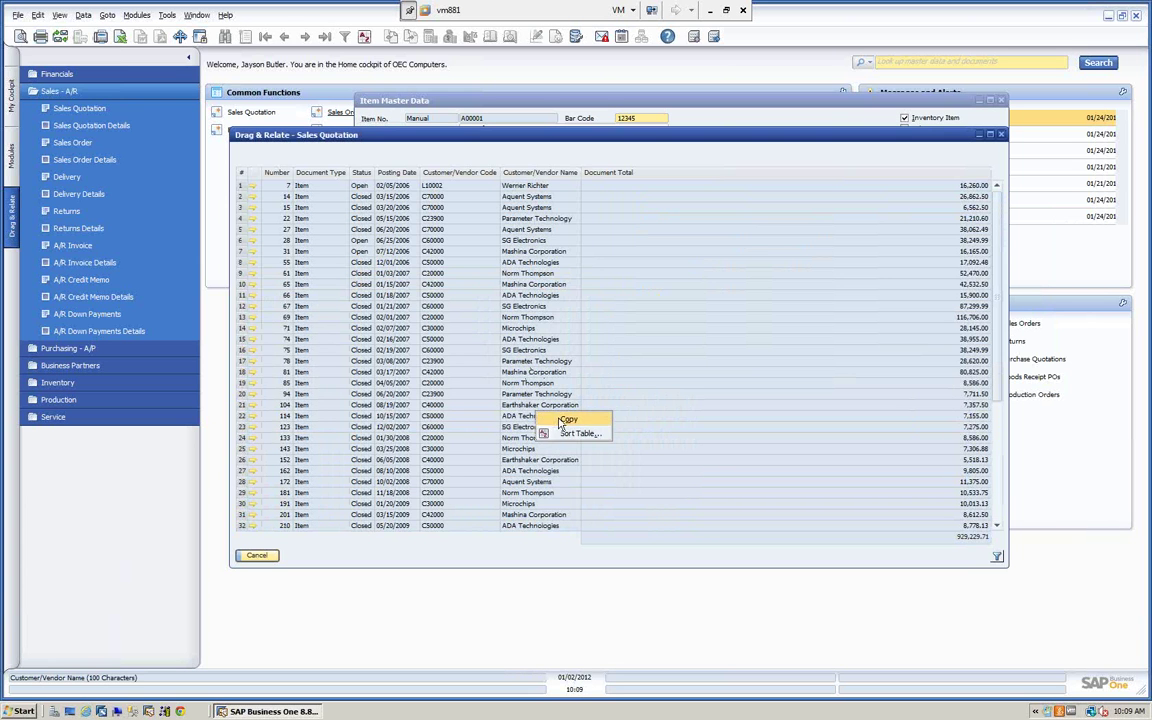
pyautogui.click(566, 420)
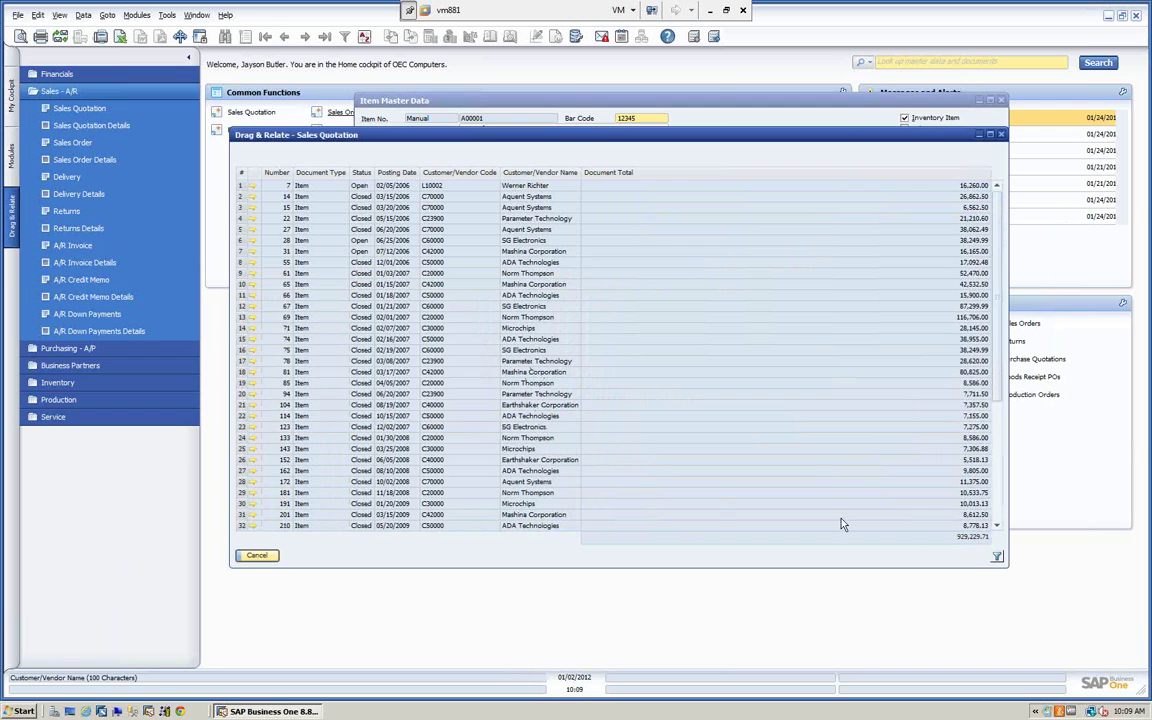
pyautogui.click(997, 556)
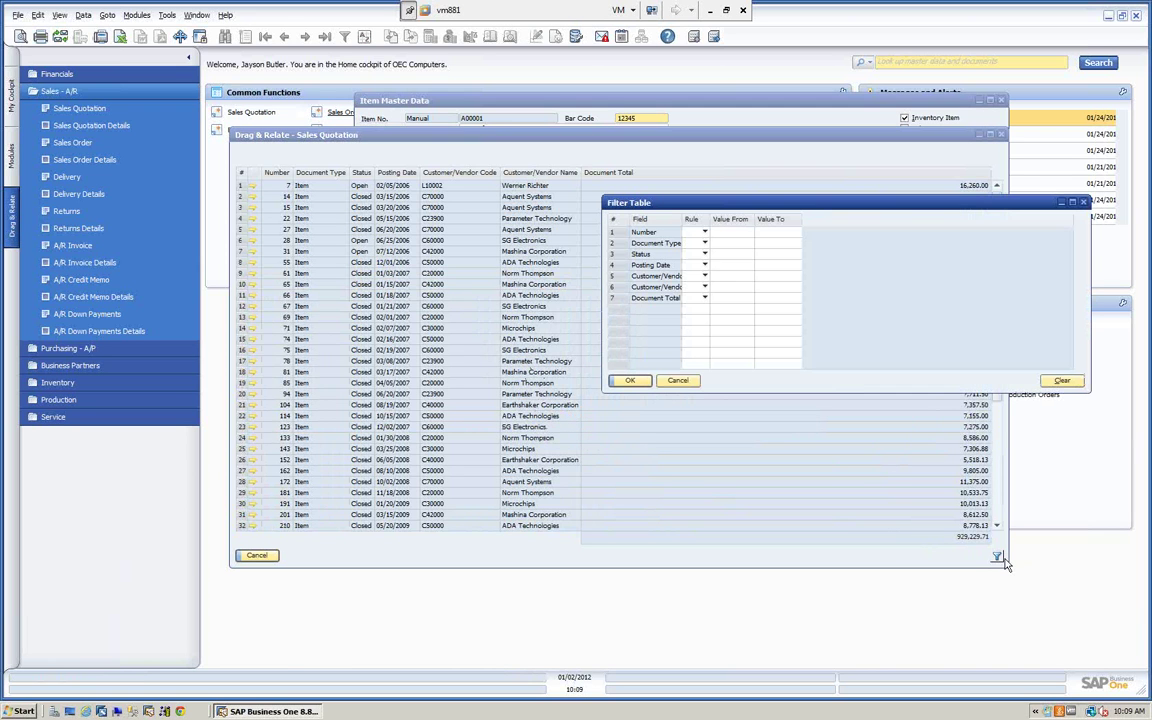
pyautogui.click(705, 289)
pyautogui.click(697, 304)
pyautogui.click(730, 288)
pyautogui.write('Earthshaker Corporation')
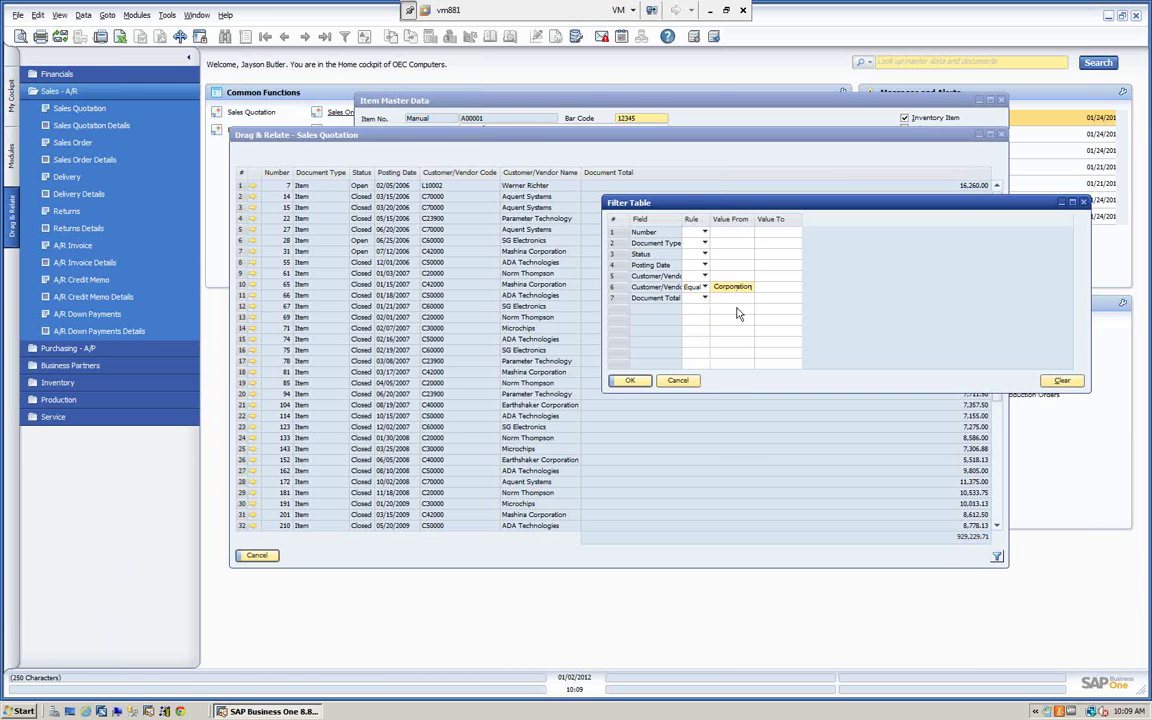
pyautogui.click(630, 380)
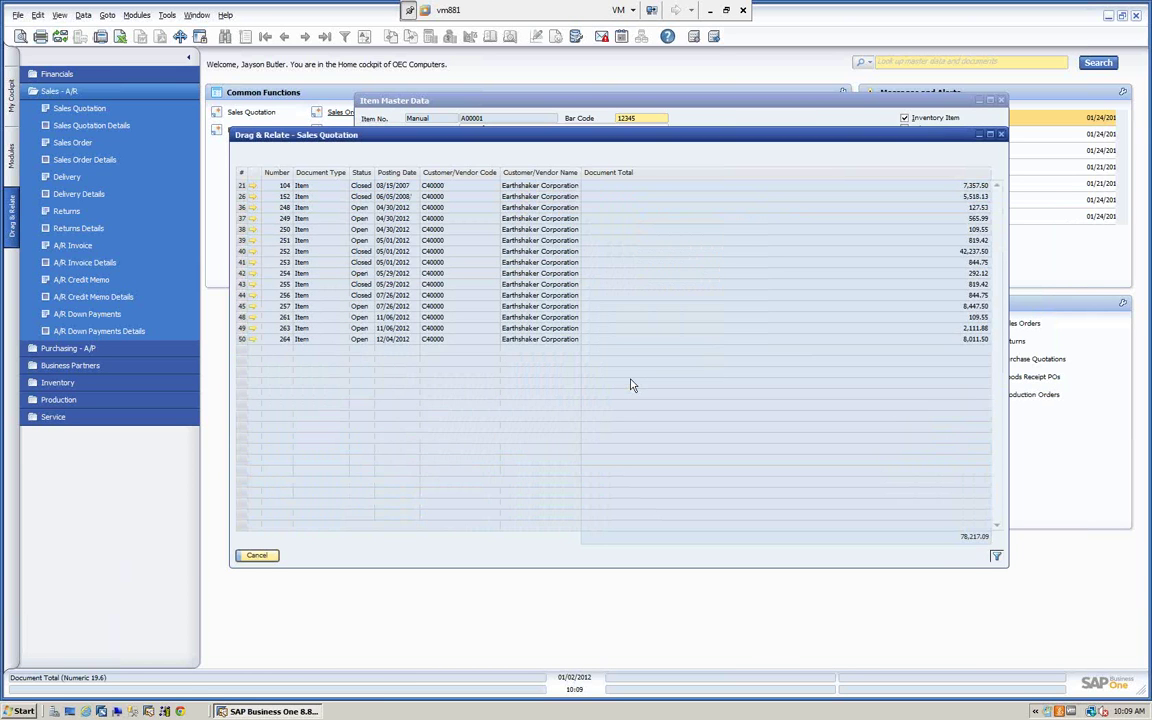
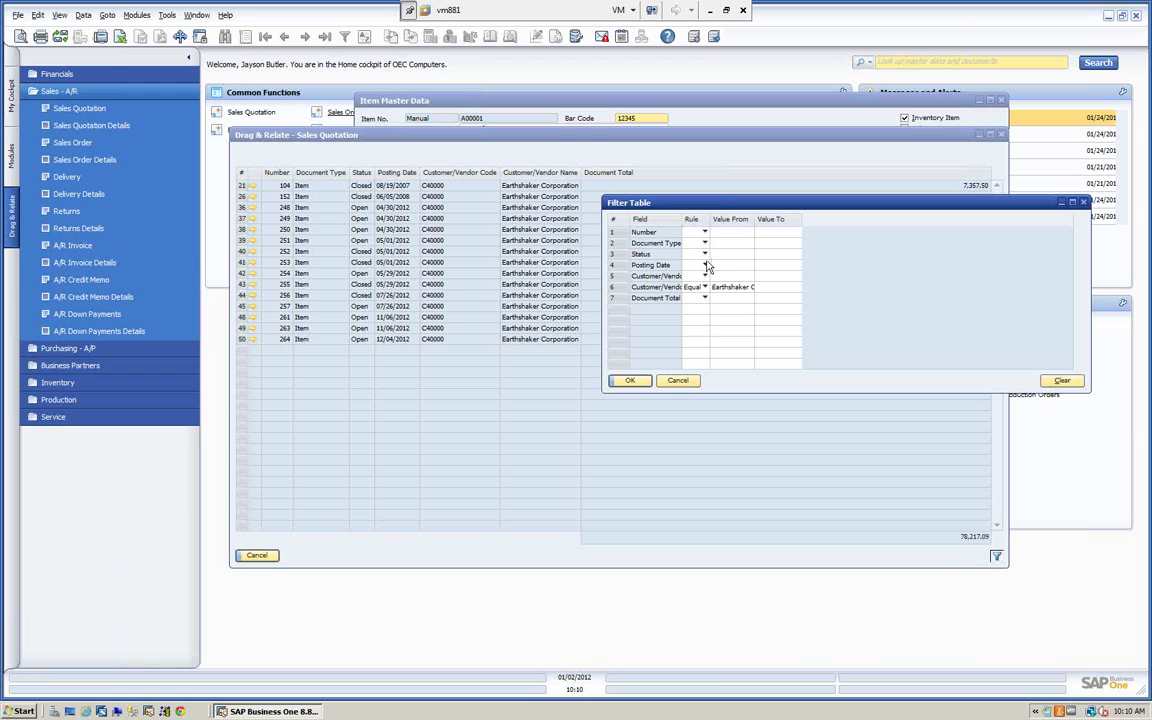
# Step: Add a Status Equal Open criterion to the quotation filter and apply it
pyautogui.click(704, 254)
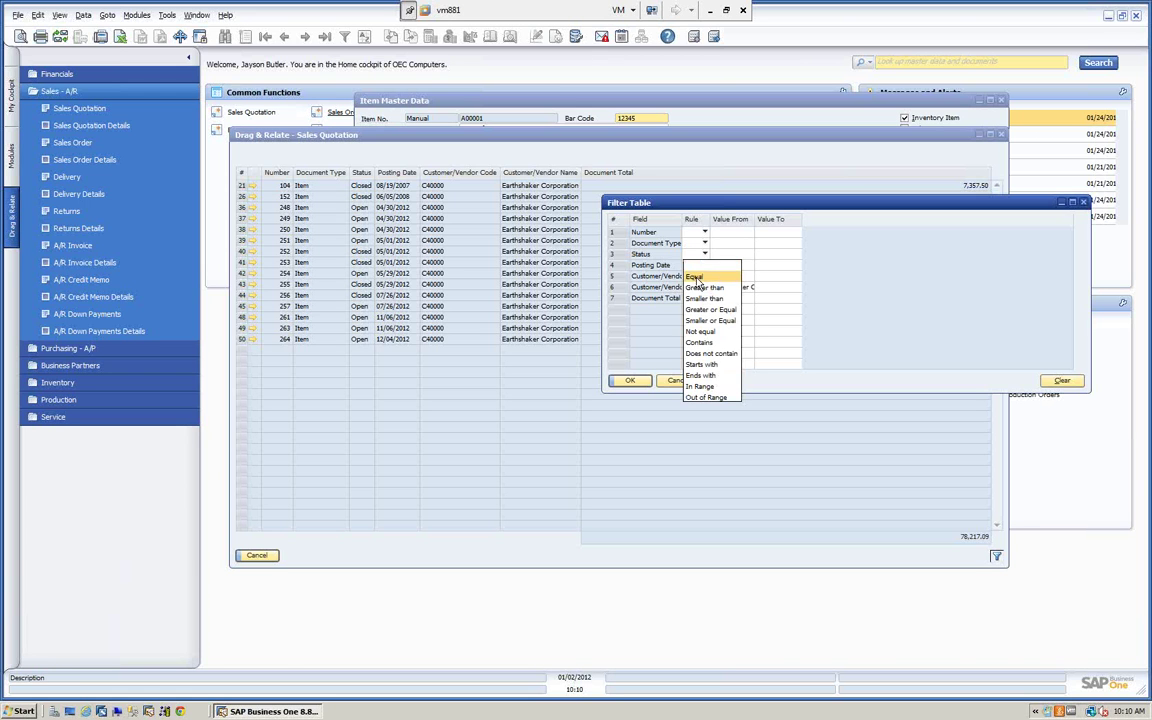
pyautogui.click(696, 268)
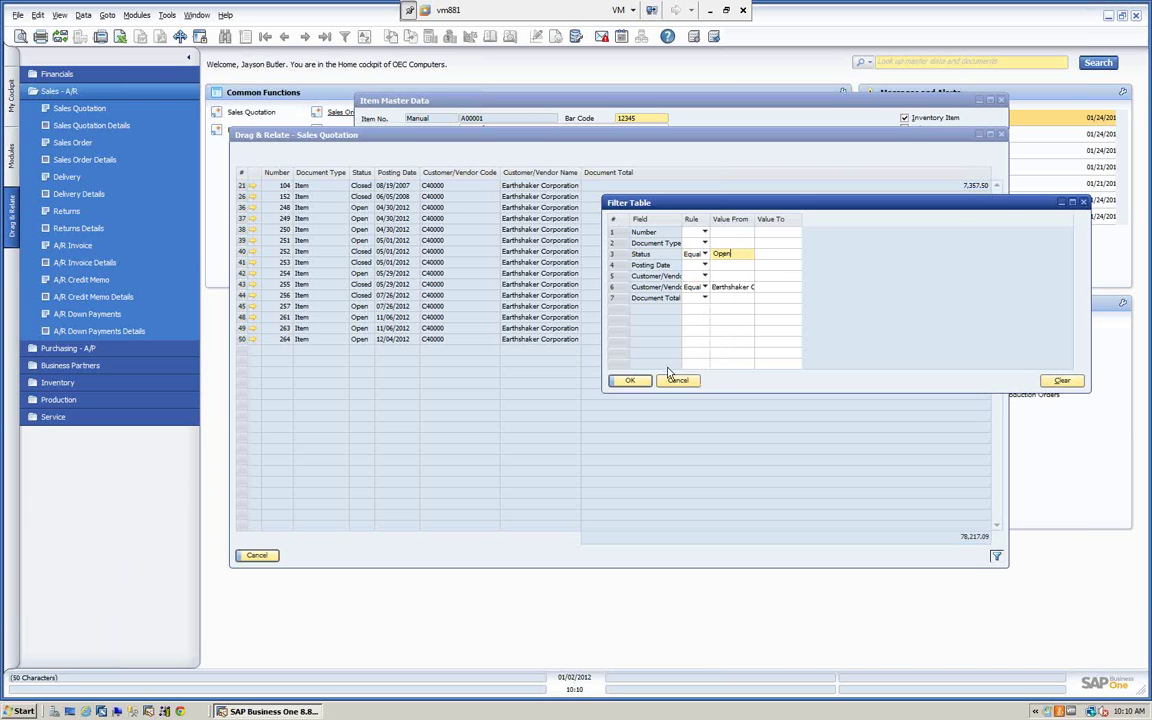
pyautogui.click(630, 380)
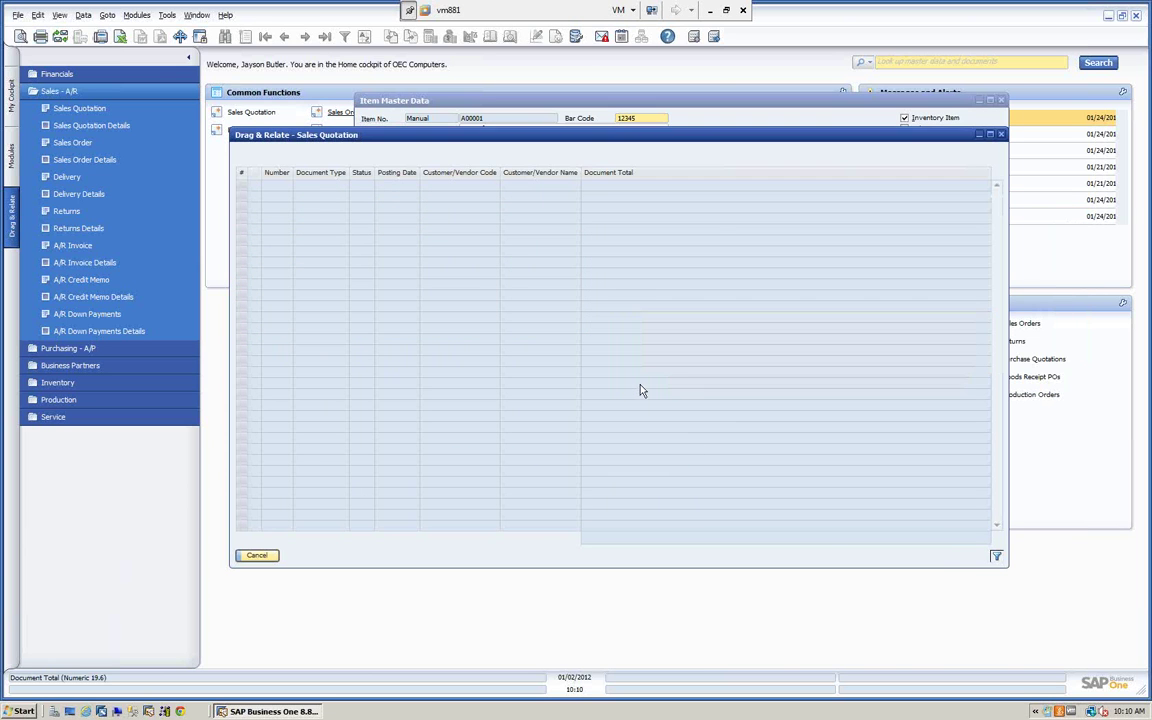
# Step: Reopen the quotation filter, clear the rule on the Status field and apply the filter
pyautogui.click(996, 555)
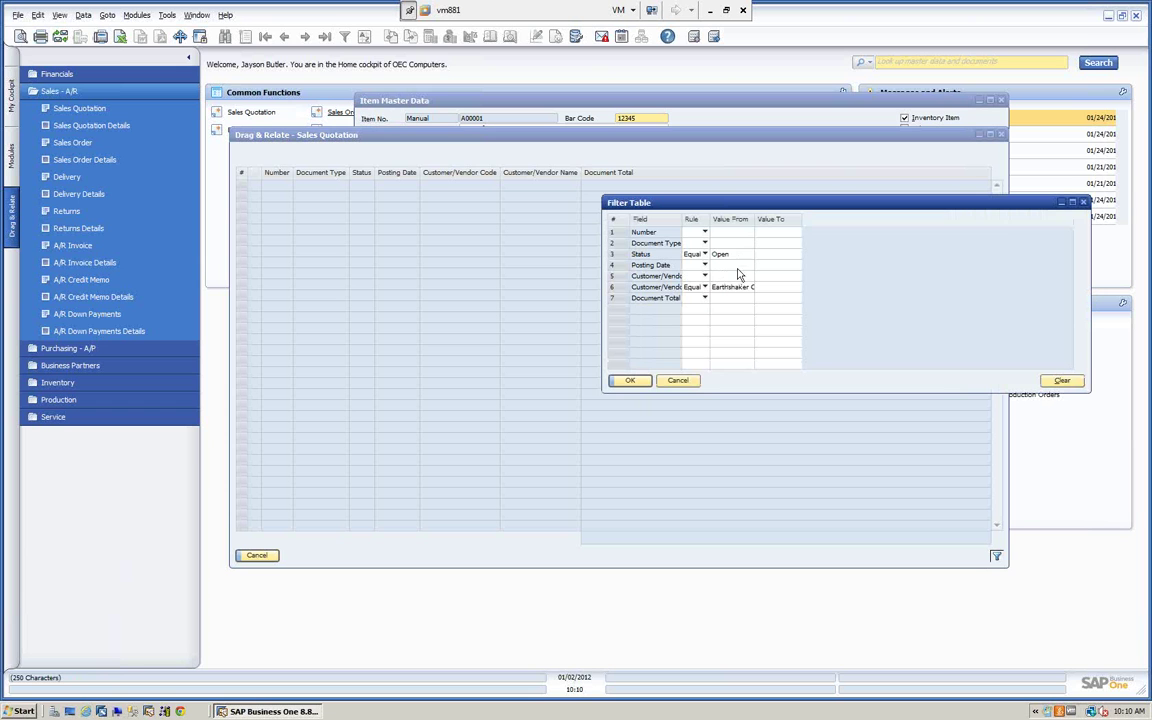
pyautogui.click(728, 255)
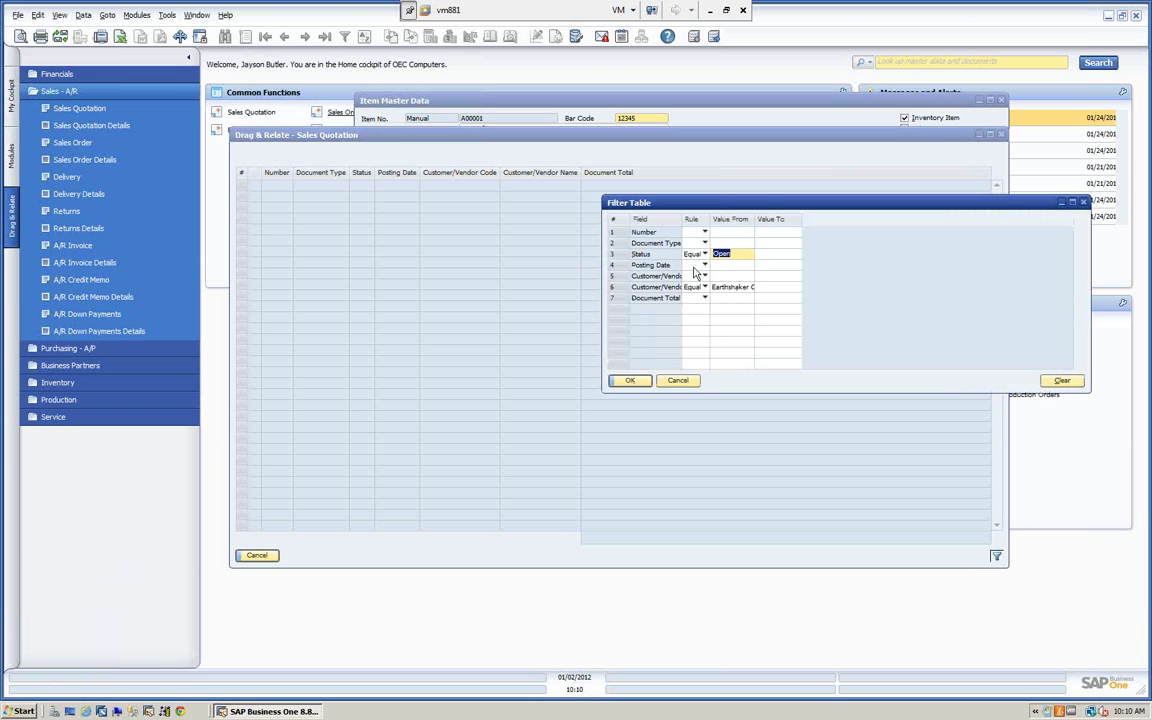
pyautogui.click(704, 254)
pyautogui.click(718, 263)
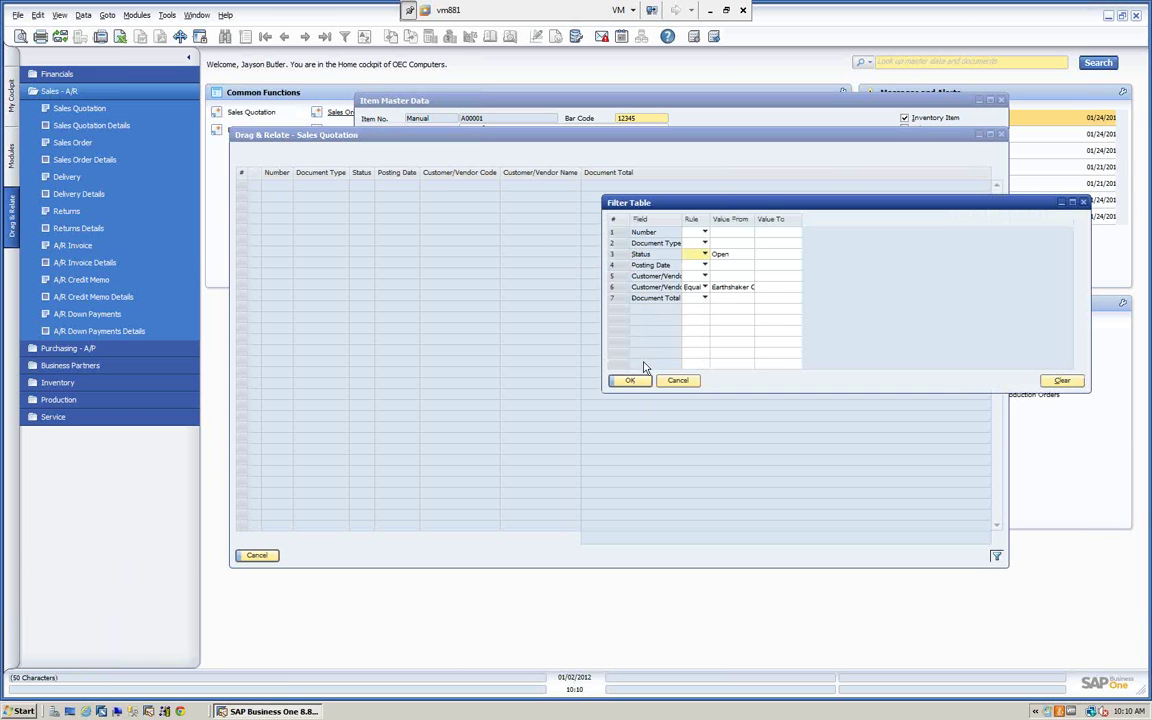
pyautogui.click(627, 380)
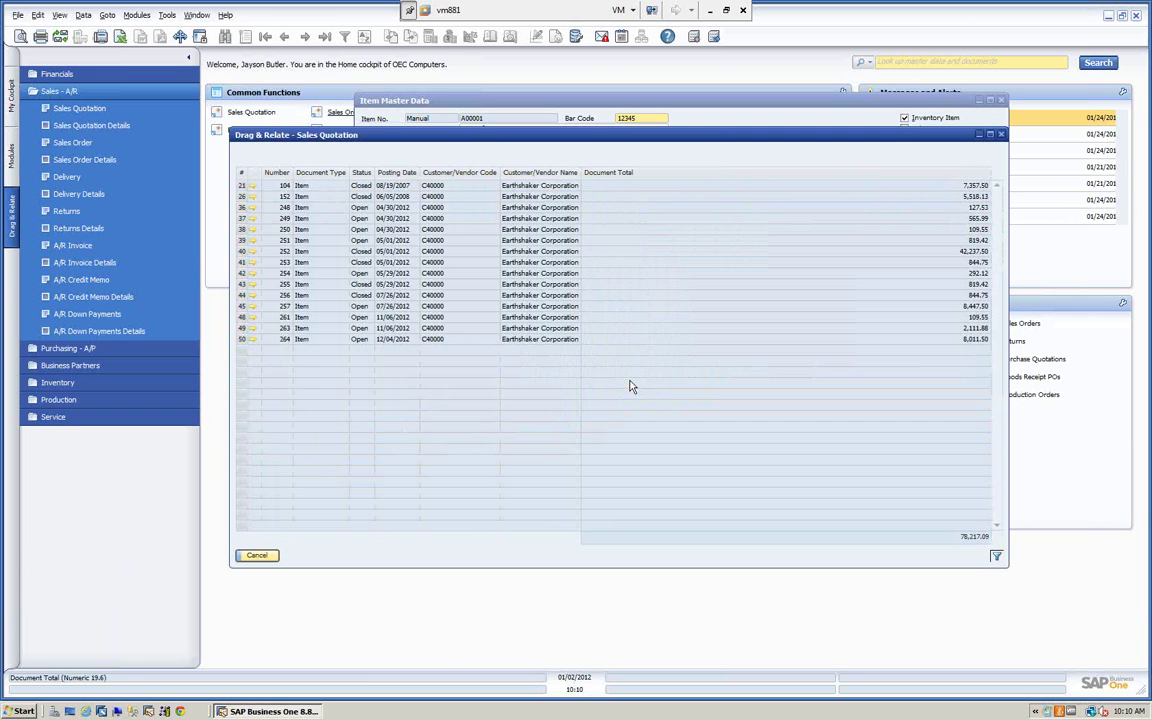
# Step: Copy the Open status from the quotation list, filter with Status Equal to Open, and close the list
pyautogui.rightClick(359, 216)
pyautogui.click(391, 223)
pyautogui.click(997, 557)
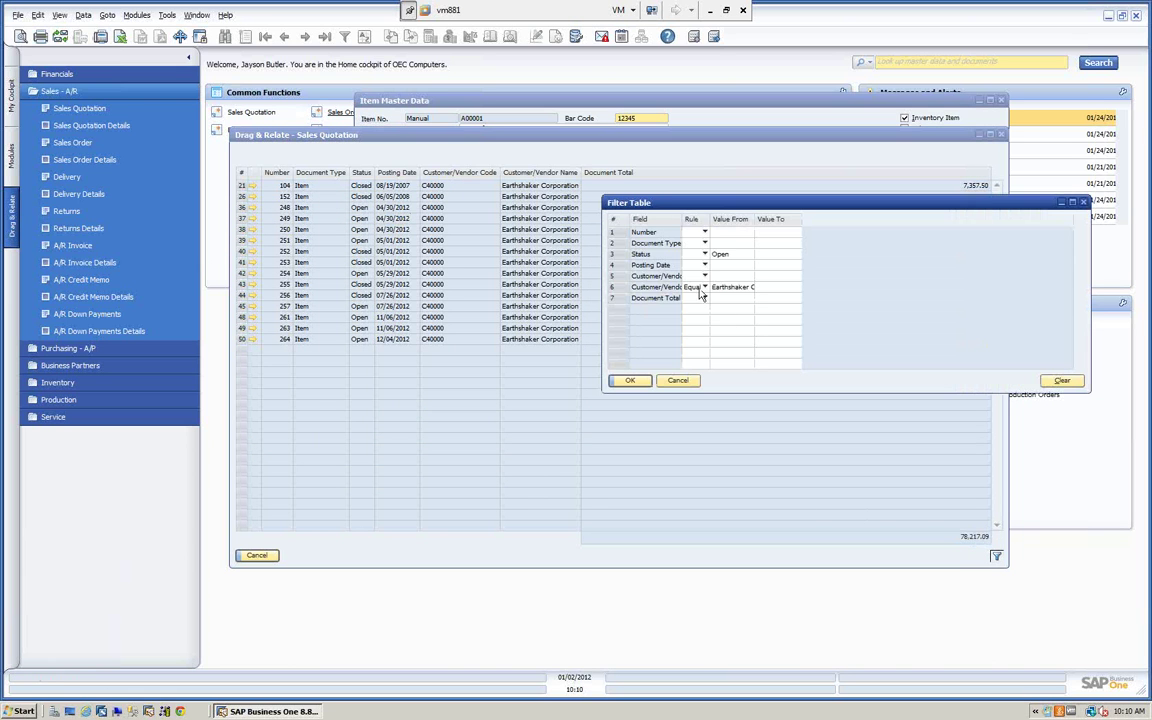
pyautogui.click(705, 254)
pyautogui.click(712, 272)
pyautogui.click(628, 380)
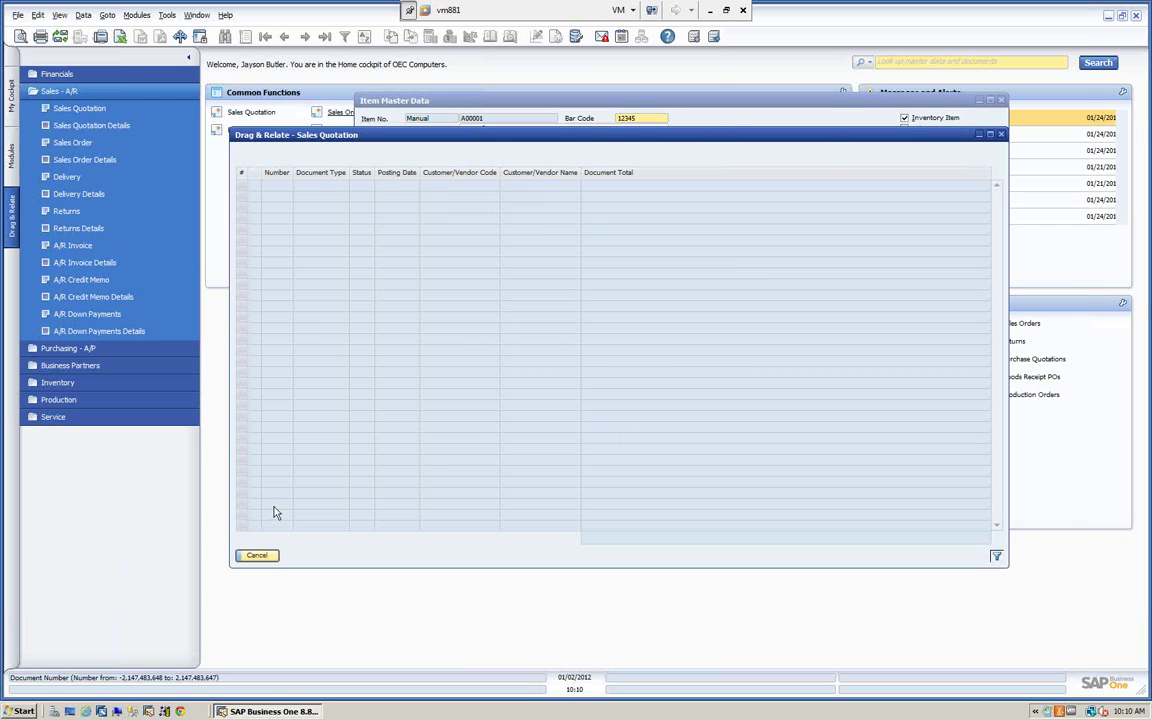
pyautogui.click(256, 555)
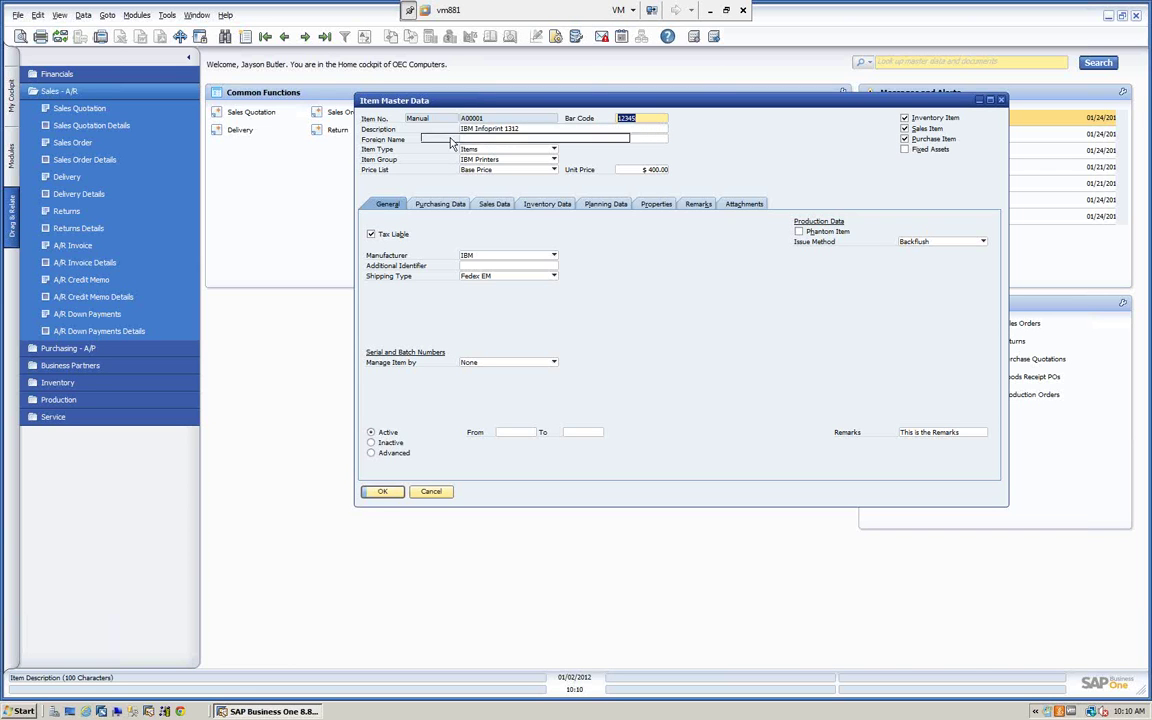
# Step: Relate item A00001 to Sales Quotation Details, look through the quotation rows and close the list
pyautogui.moveTo(399, 147); pyautogui.dragTo(58, 127)
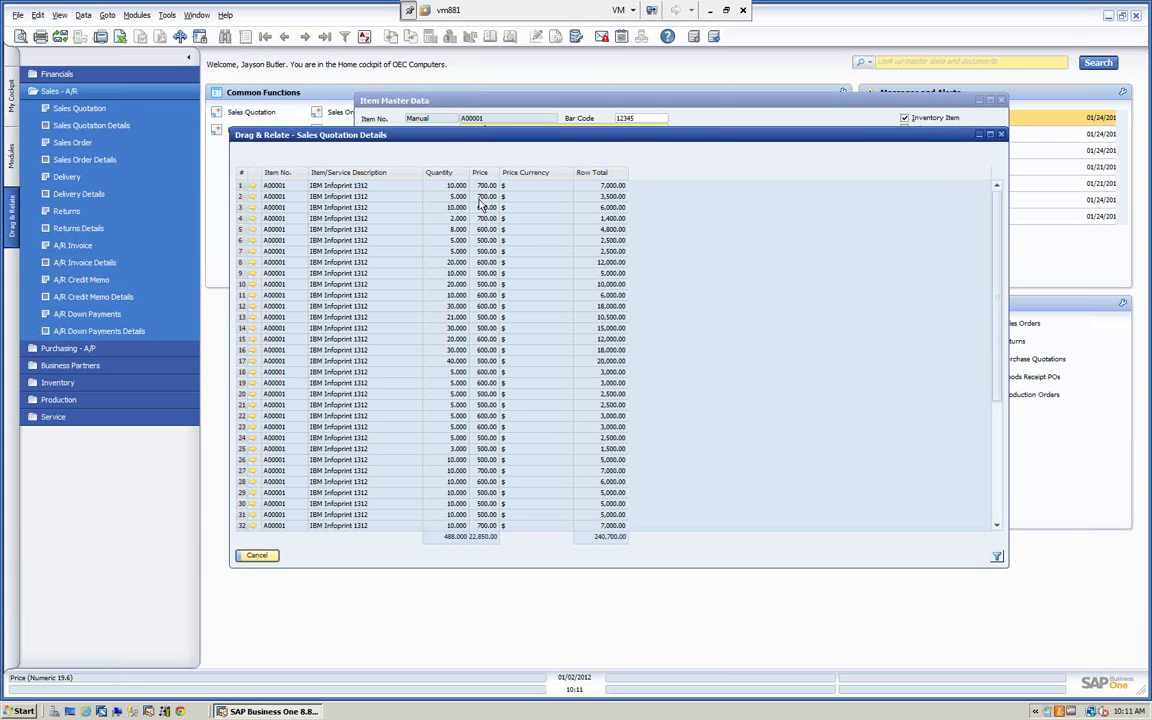
pyautogui.scroll(-1, 402, 313)
pyautogui.scroll(-2, 400, 312)
pyautogui.scroll(3, 416, 286)
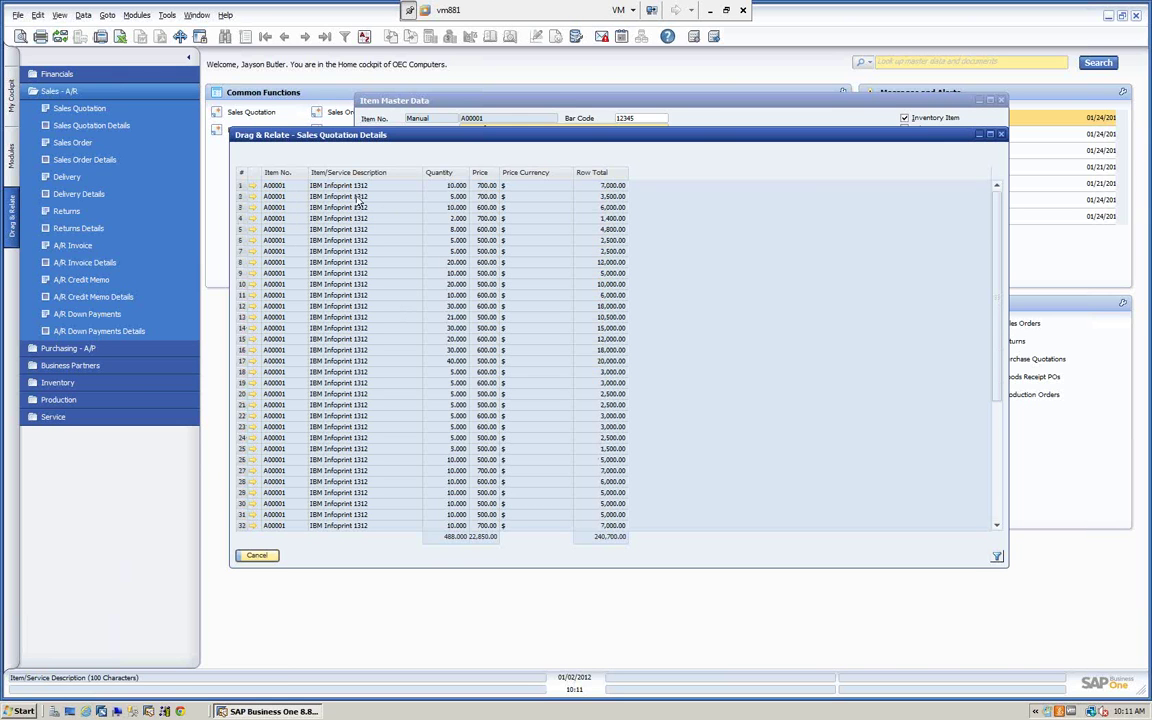
pyautogui.scroll(-4, 543, 197)
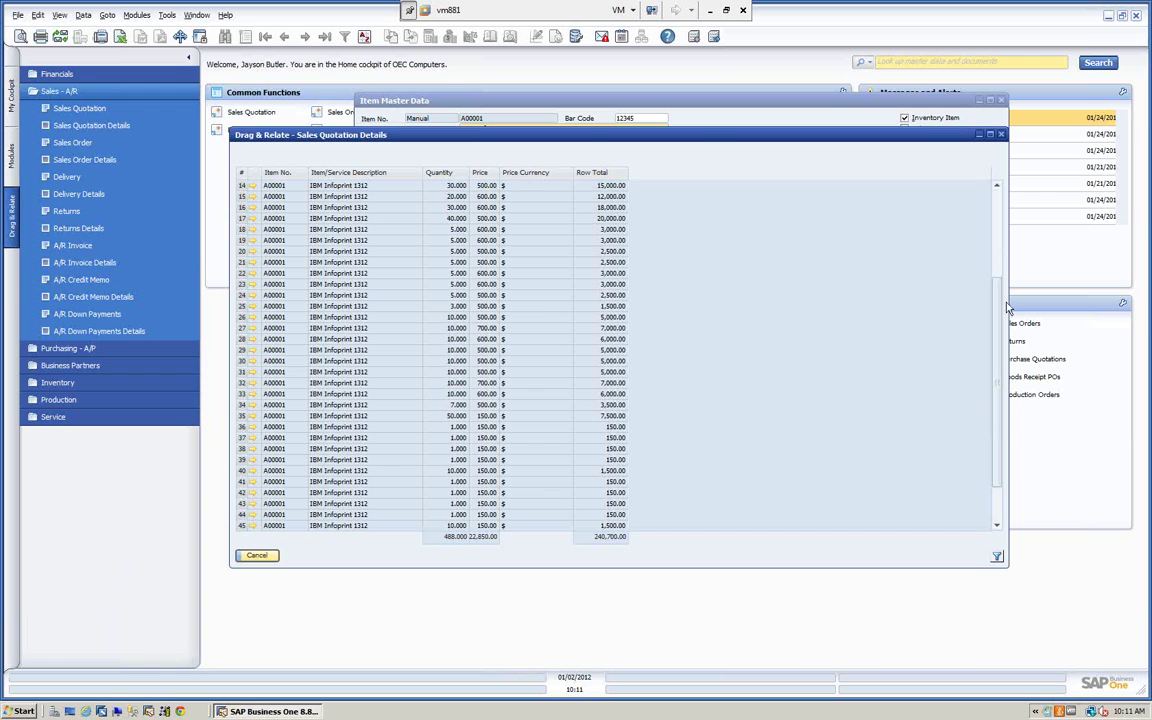
pyautogui.moveTo(1000, 316); pyautogui.dragTo(810, 257)
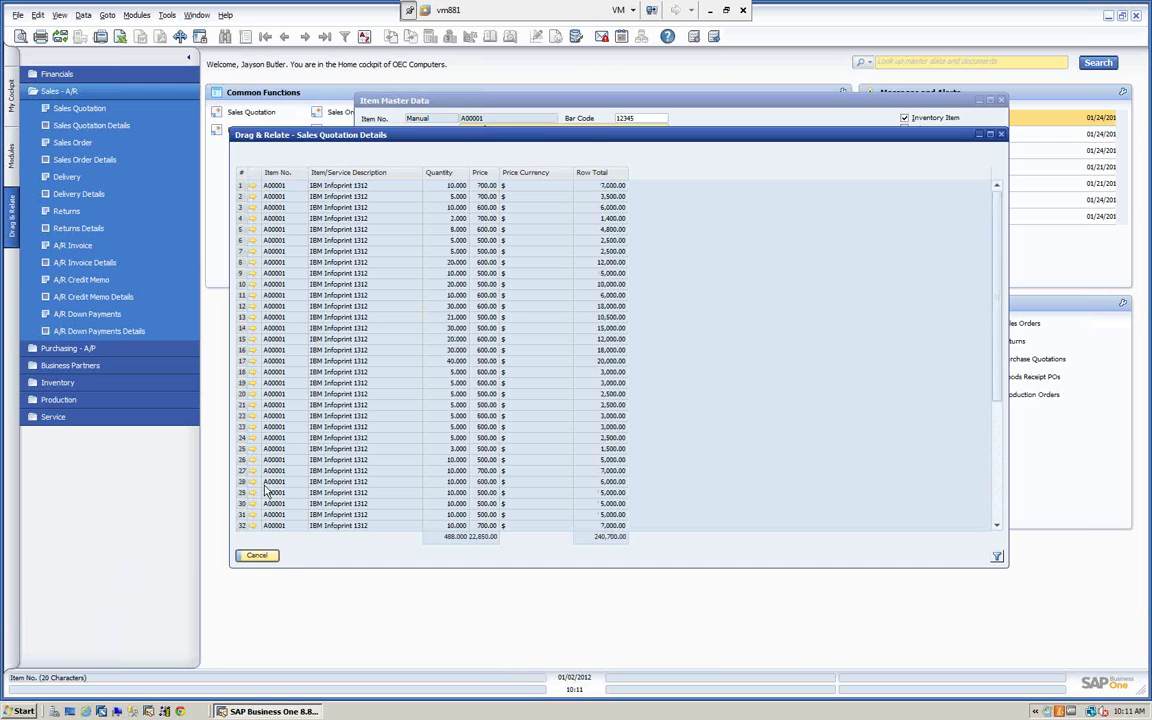
pyautogui.click(259, 557)
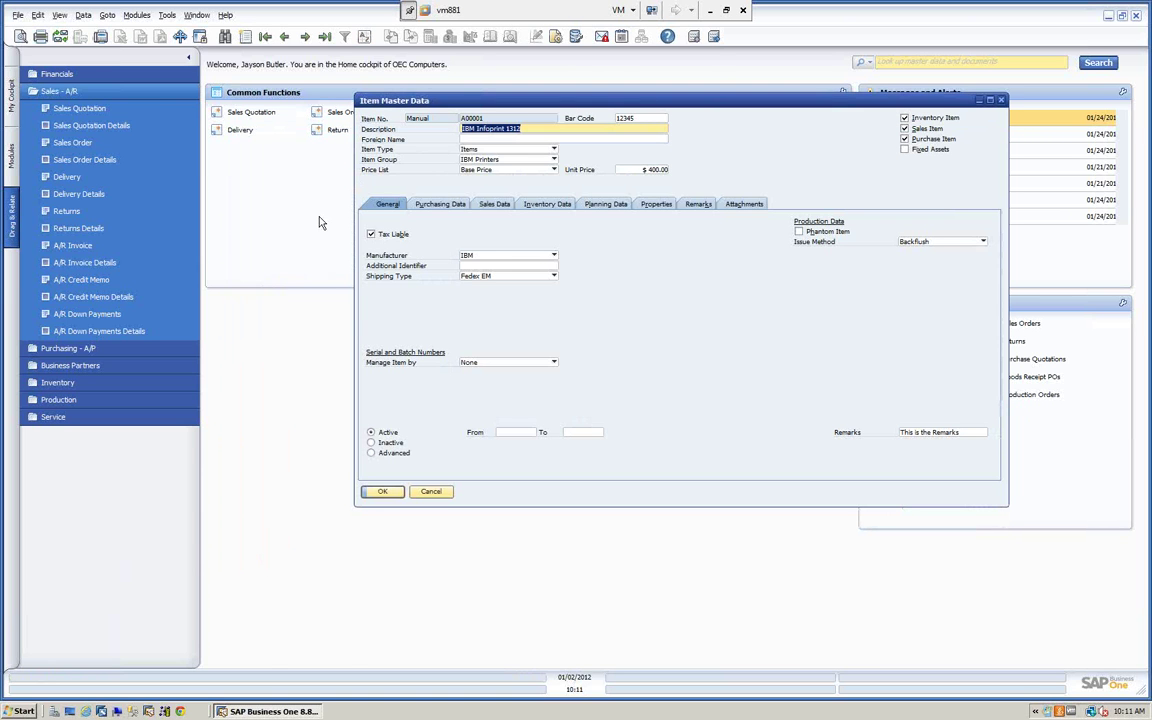
# Step: Relate item A00001 to Warehouses in the Inventory group, view the list and close it
pyautogui.click(93, 93)
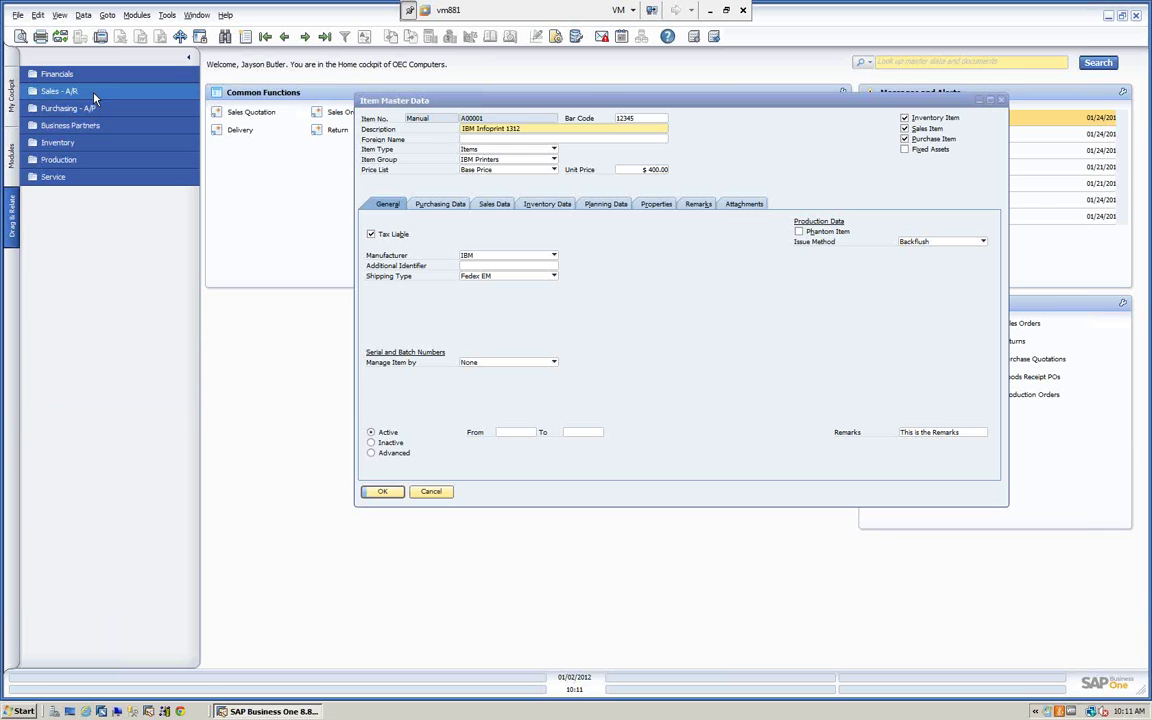
pyautogui.click(78, 143)
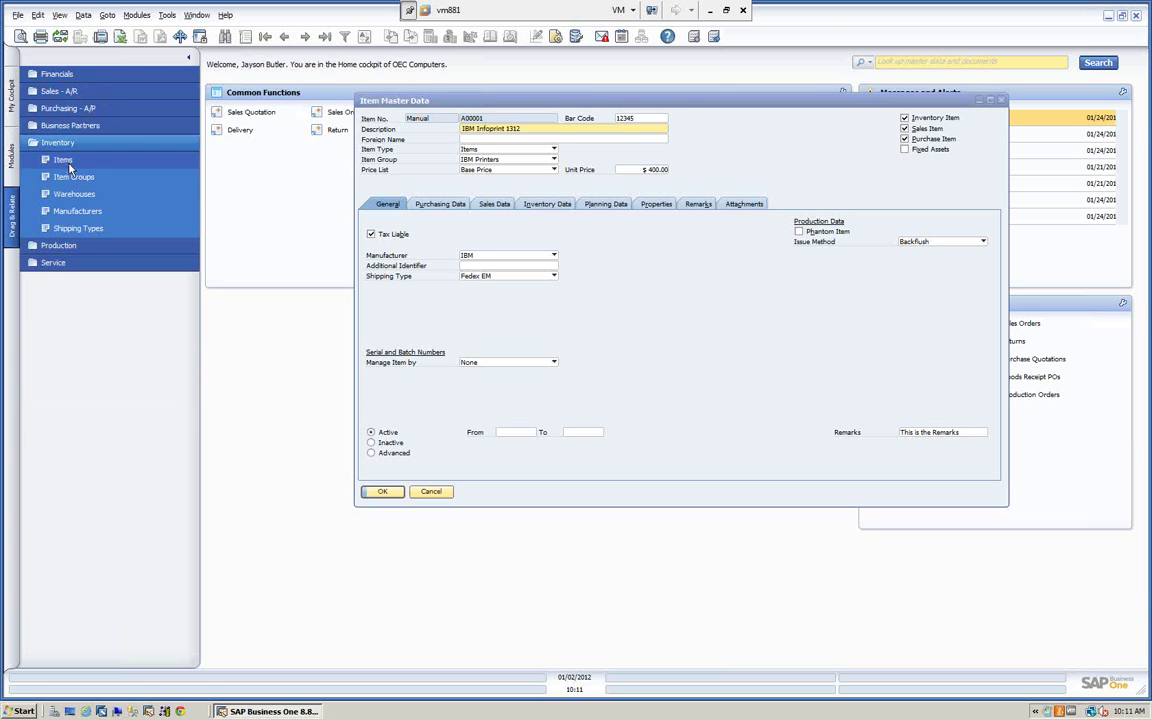
pyautogui.click(483, 129)
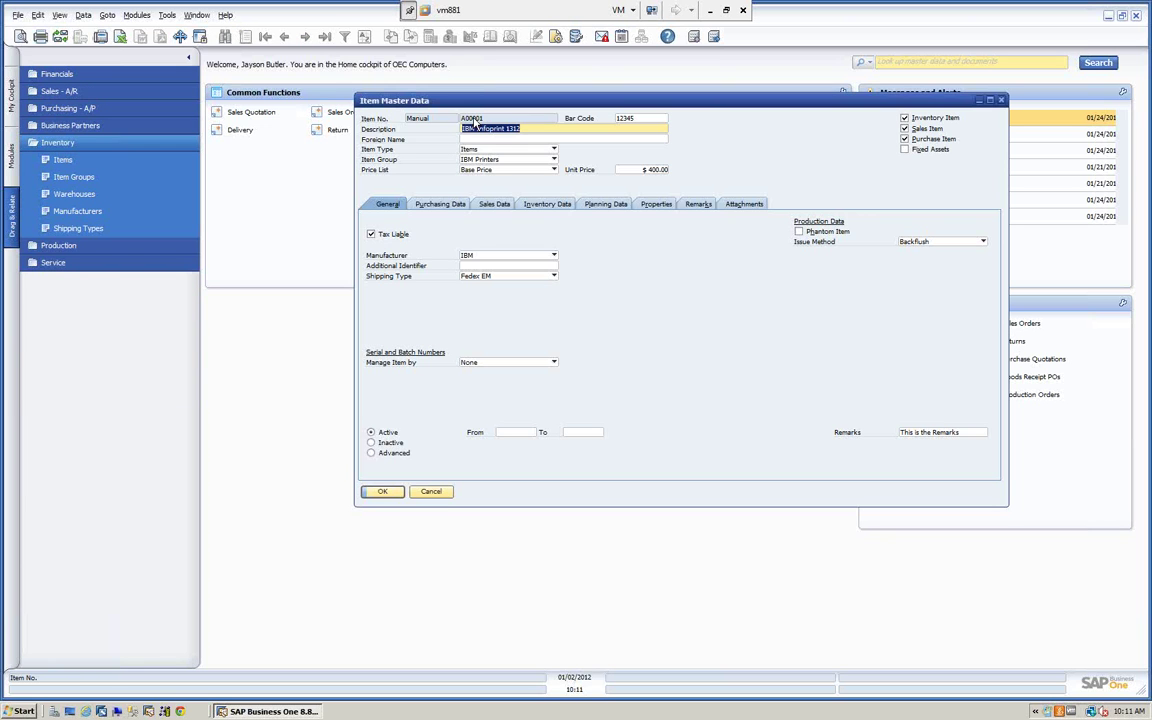
pyautogui.moveTo(40, 194); pyautogui.dragTo(44, 195)
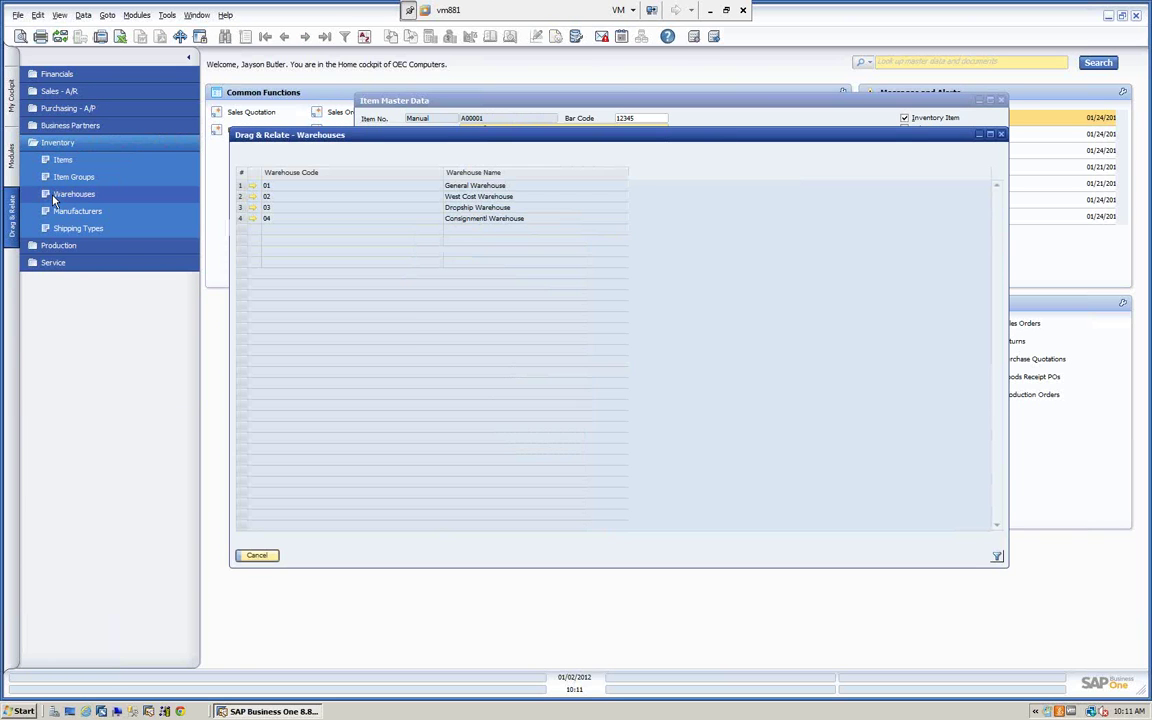
pyautogui.moveTo(386, 141); pyautogui.dragTo(385, 249)
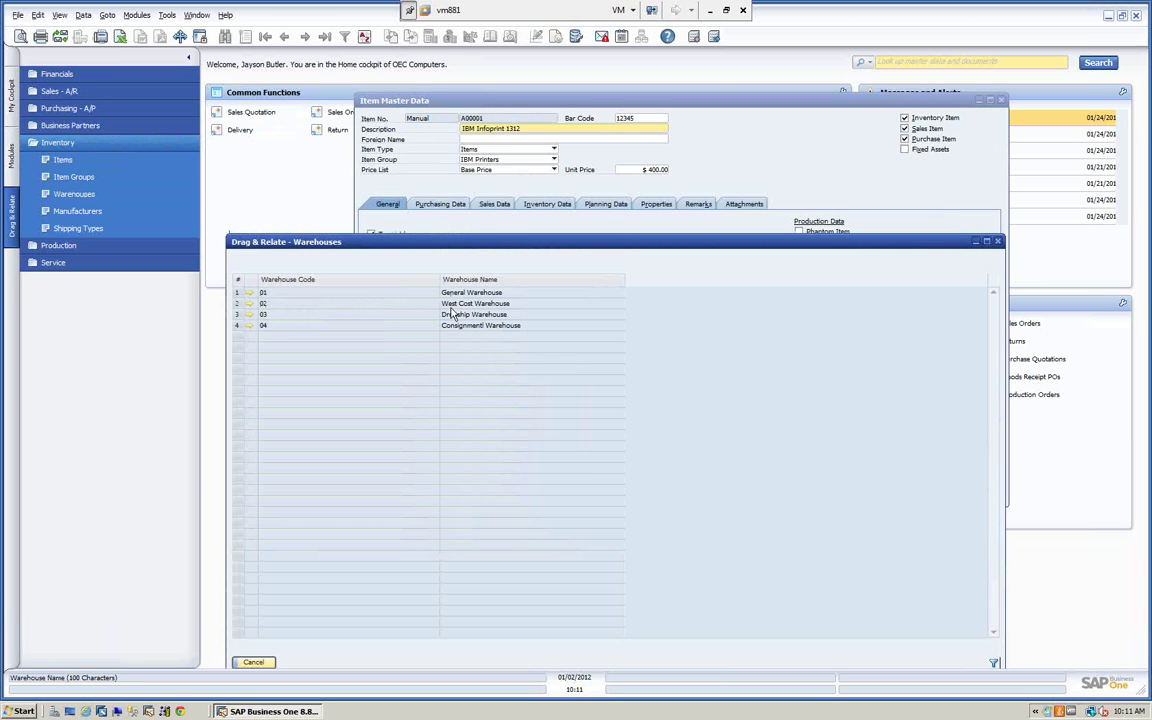
pyautogui.click(893, 222)
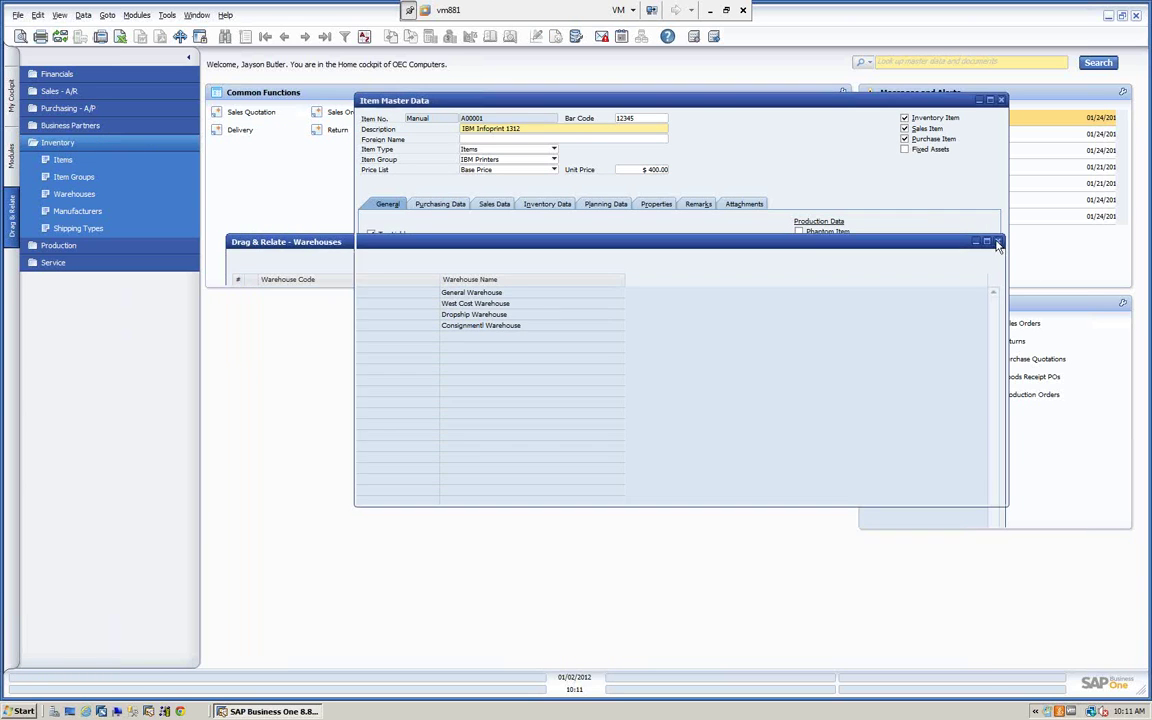
# Step: Show item A00001's planning data, then its inventory data with the stock quantities per warehouse
pyautogui.click(607, 203)
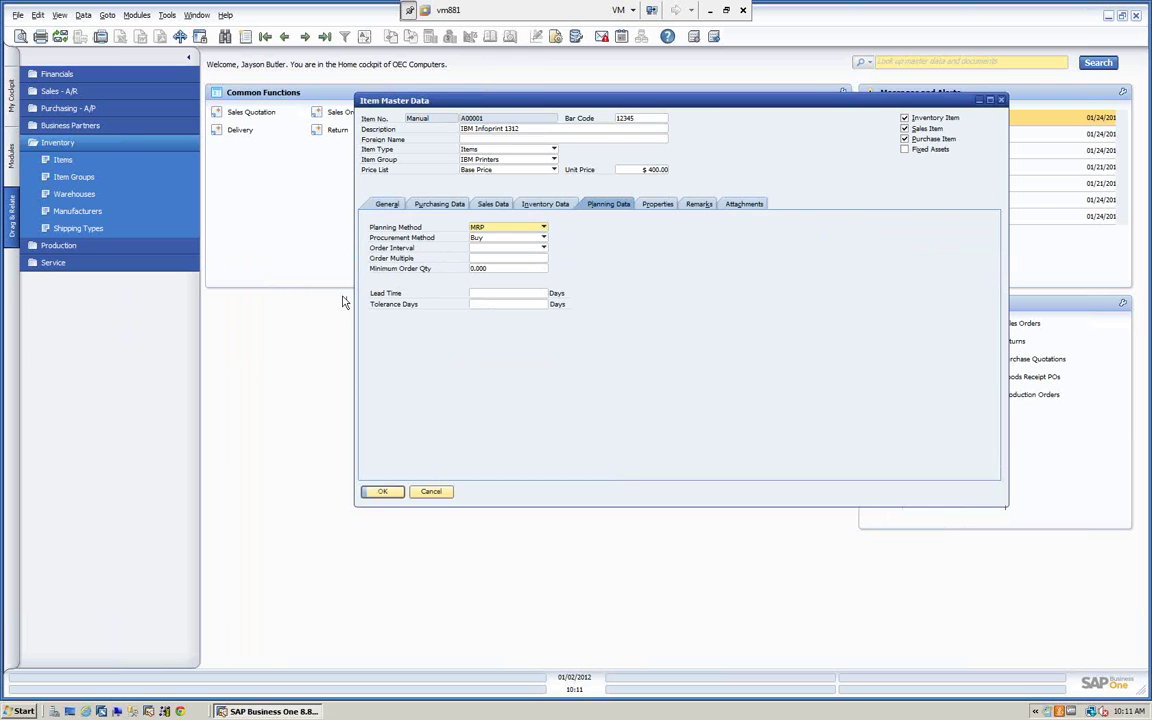
pyautogui.click(548, 205)
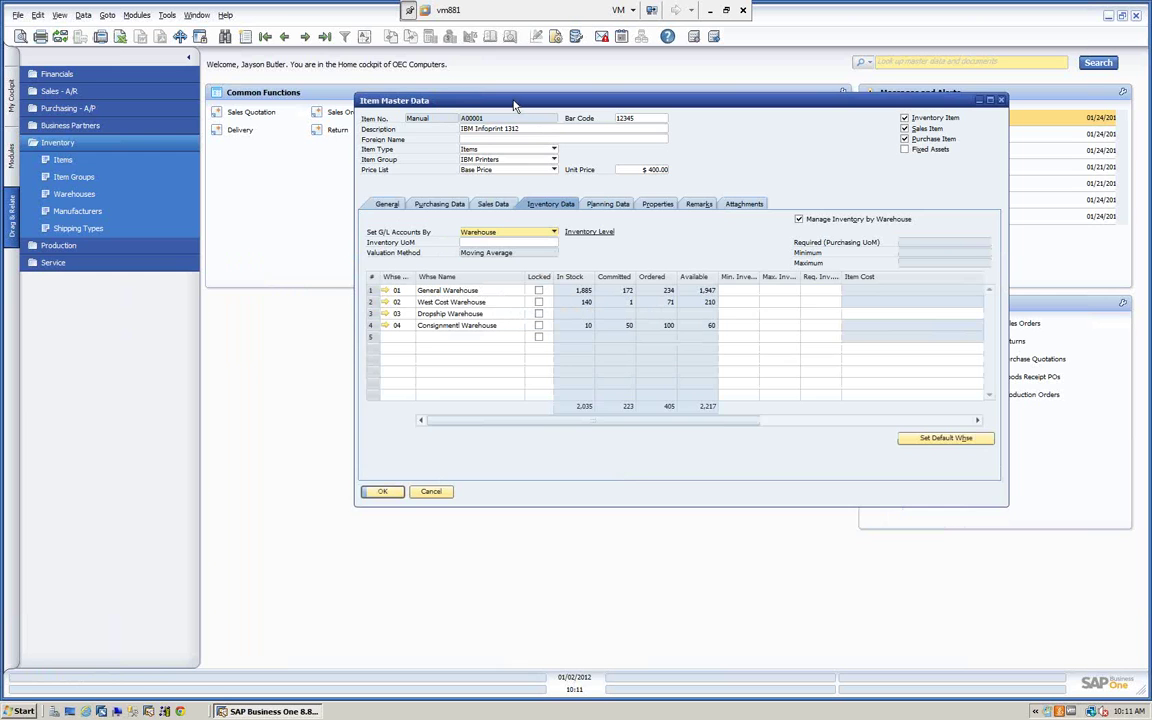
pyautogui.moveTo(465, 96); pyautogui.dragTo(458, 88)
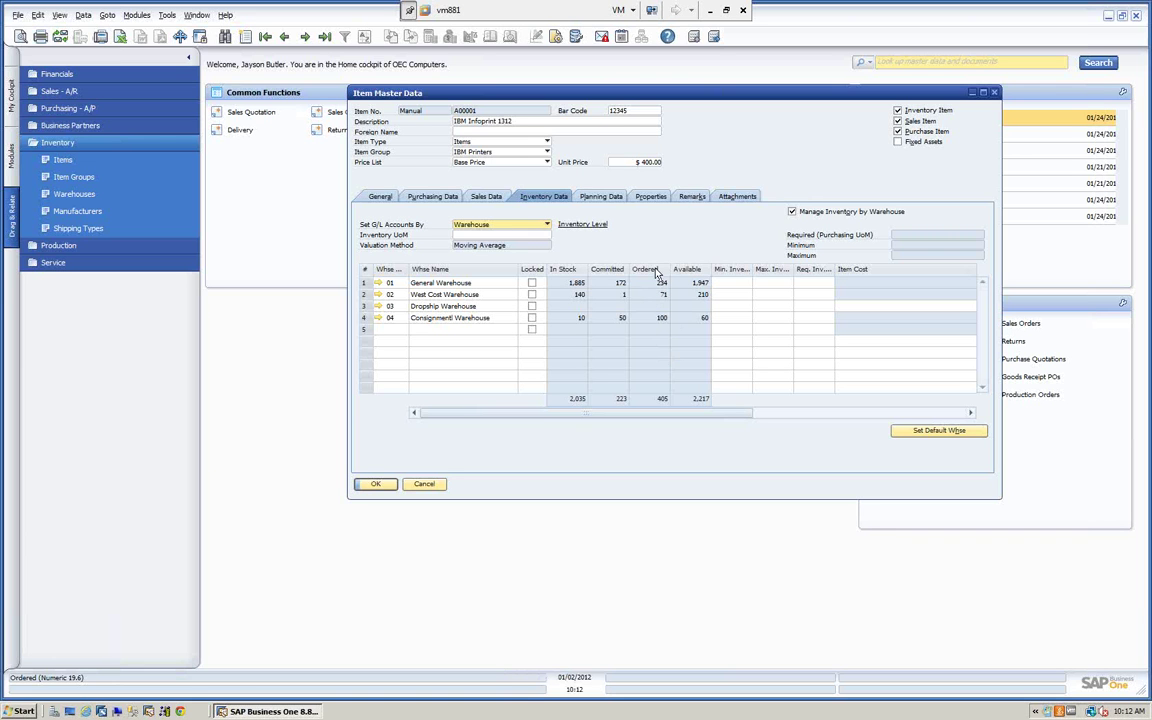
# Step: Relate item A00001 to Purchase Order in the Purchasing - A/P group, view the orders and close the list
pyautogui.click(84, 108)
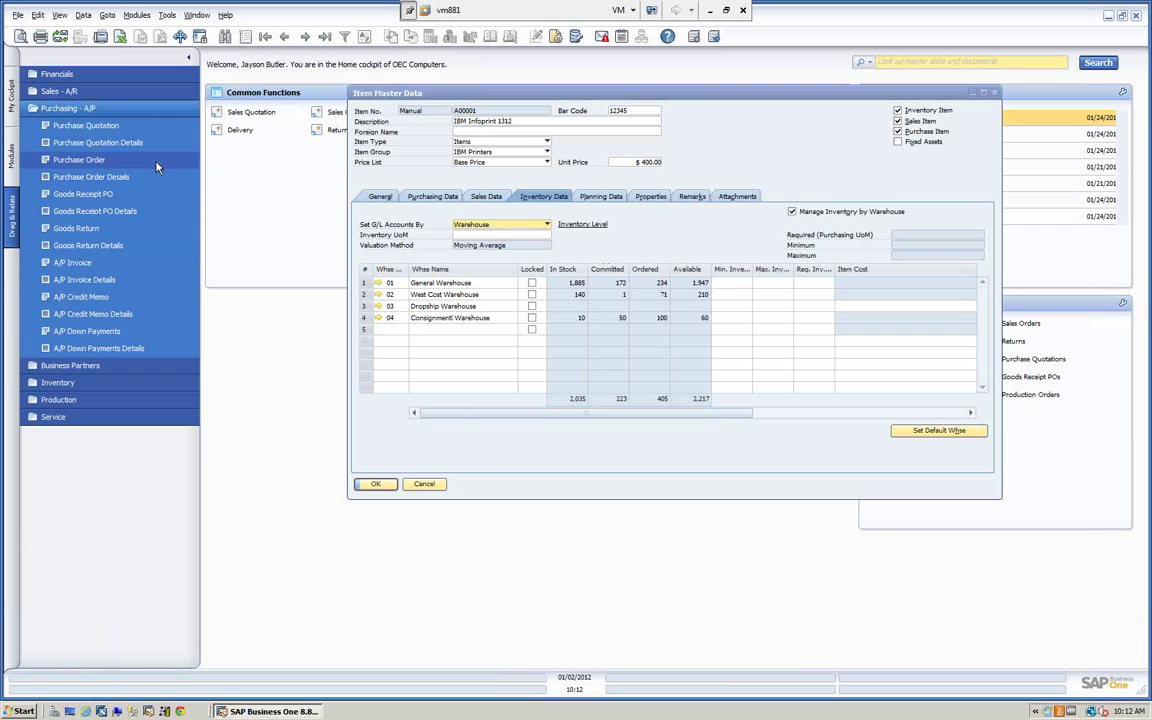
pyautogui.moveTo(492, 125); pyautogui.dragTo(68, 167)
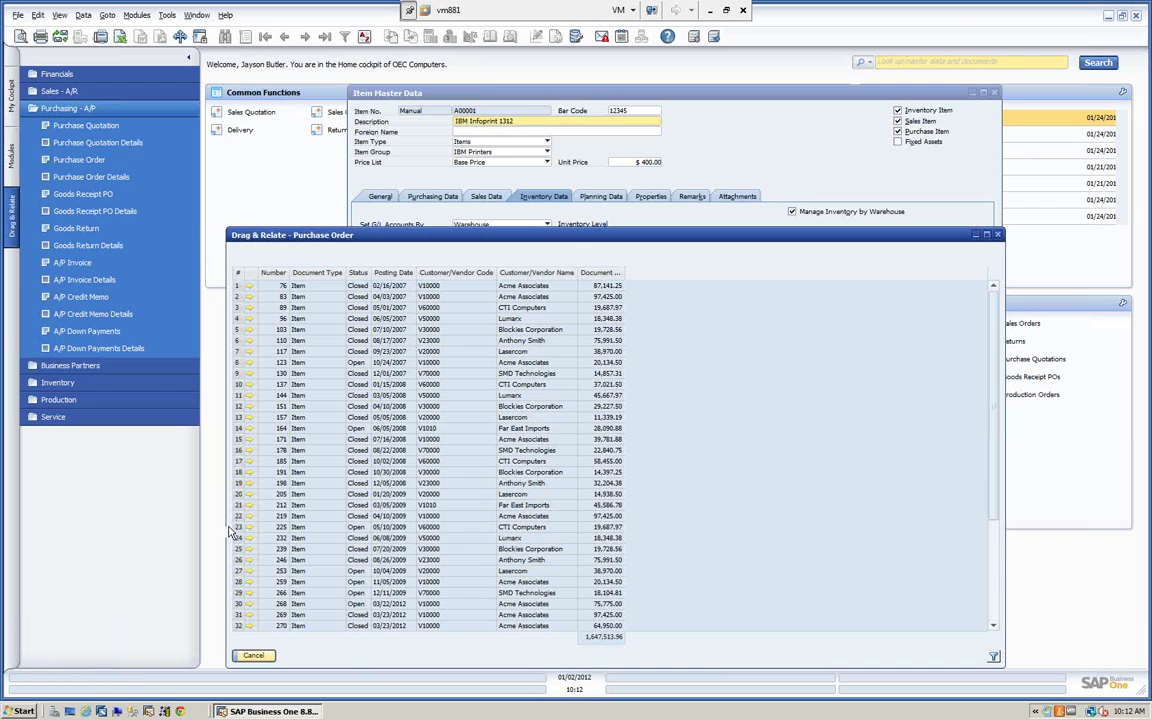
pyautogui.click(254, 656)
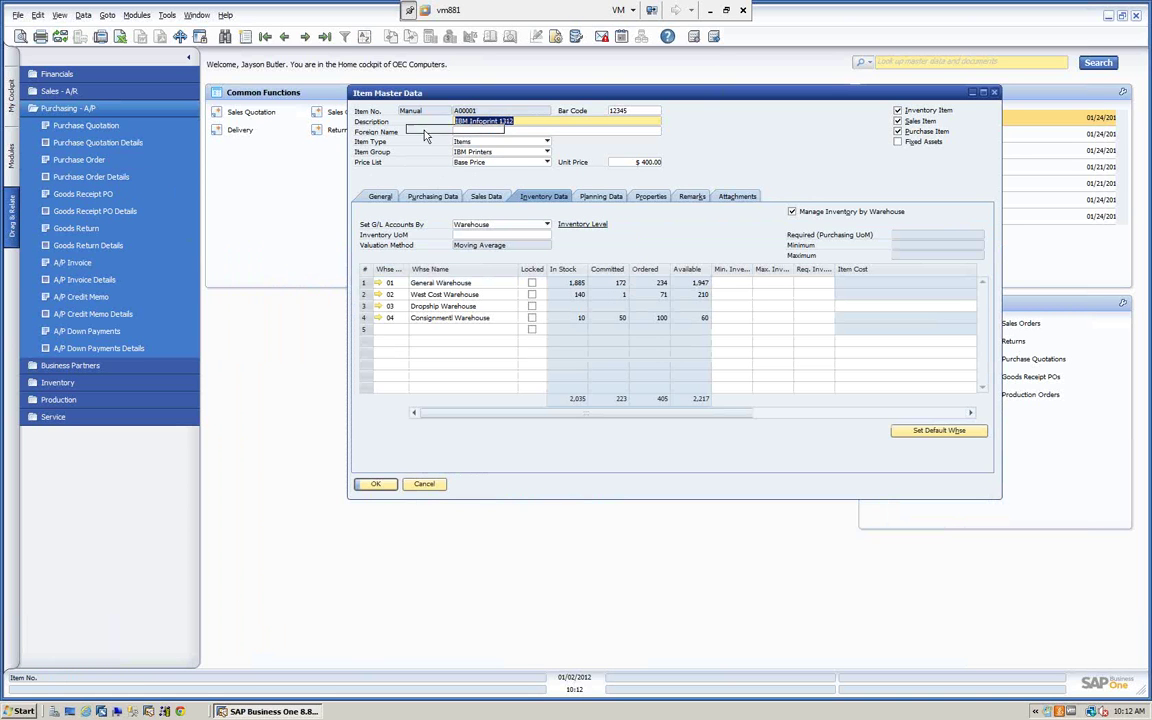
# Step: Relate item A00001 to Purchase Order Details, look through the quantities and prices, and close the list
pyautogui.click(62, 181)
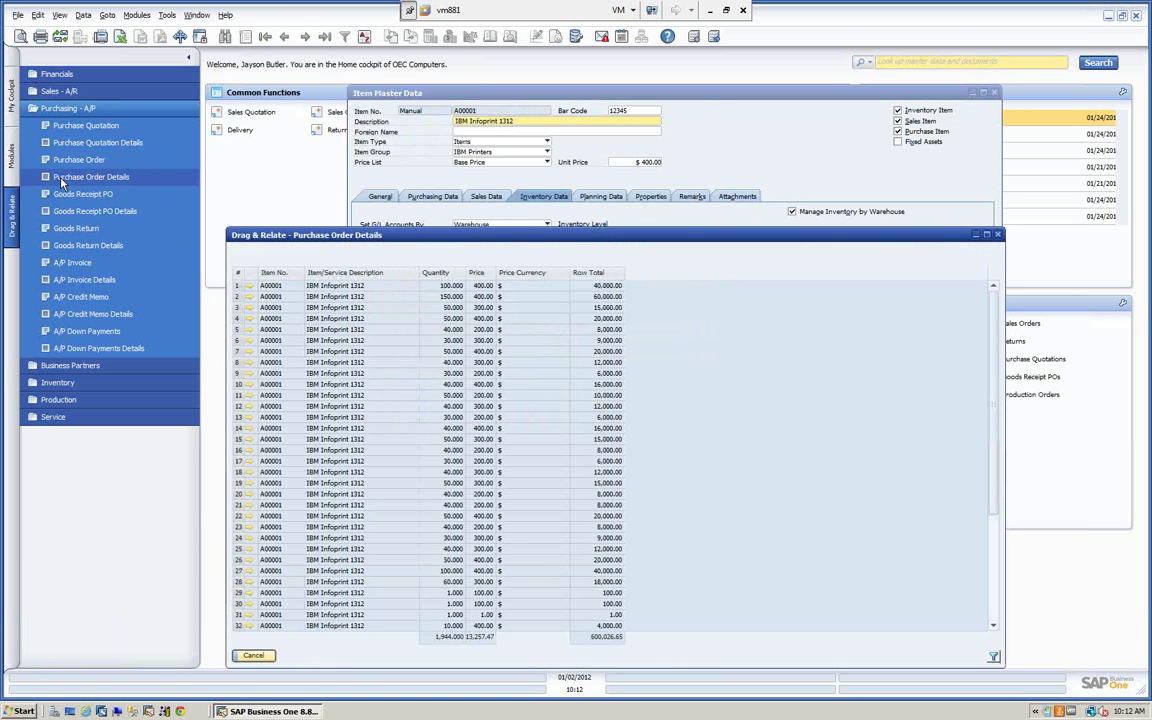
pyautogui.moveTo(384, 245); pyautogui.dragTo(378, 125)
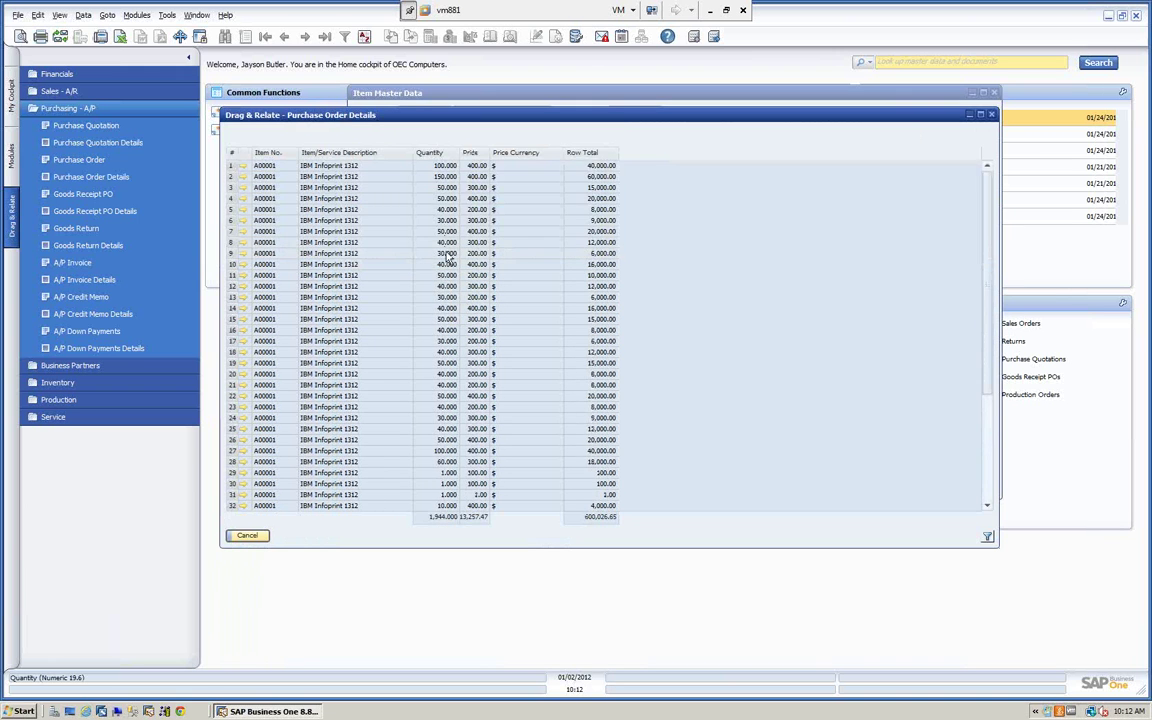
pyautogui.scroll(-3, 448, 255)
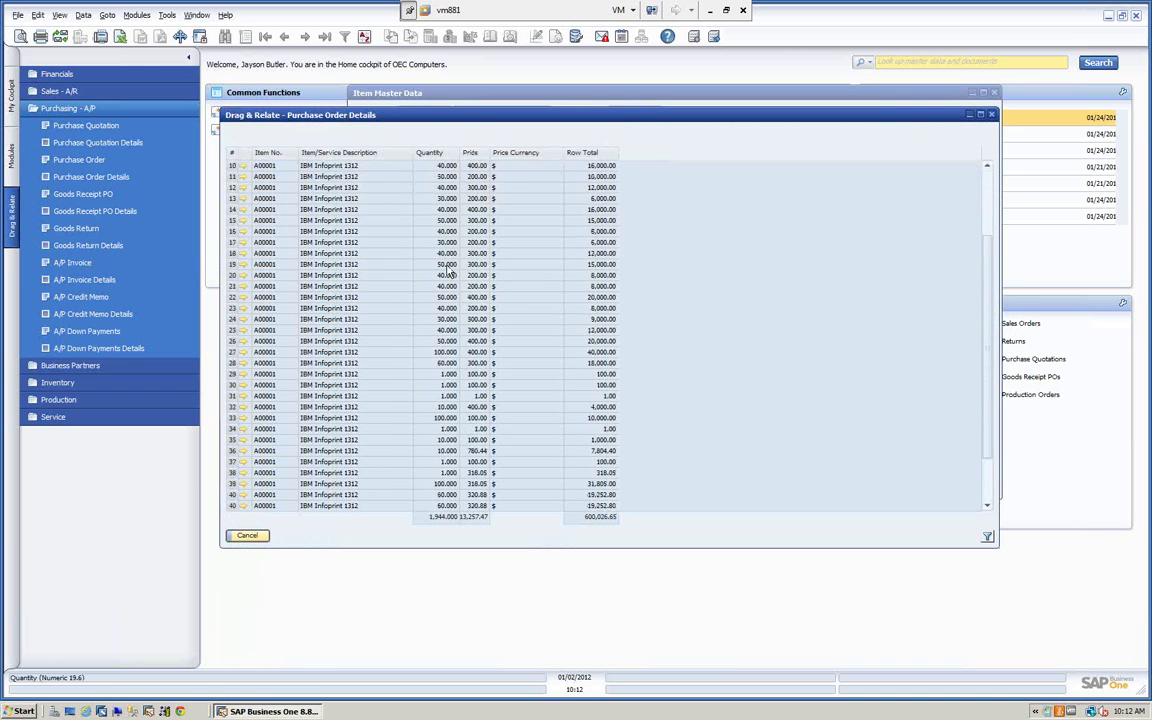
pyautogui.click(246, 535)
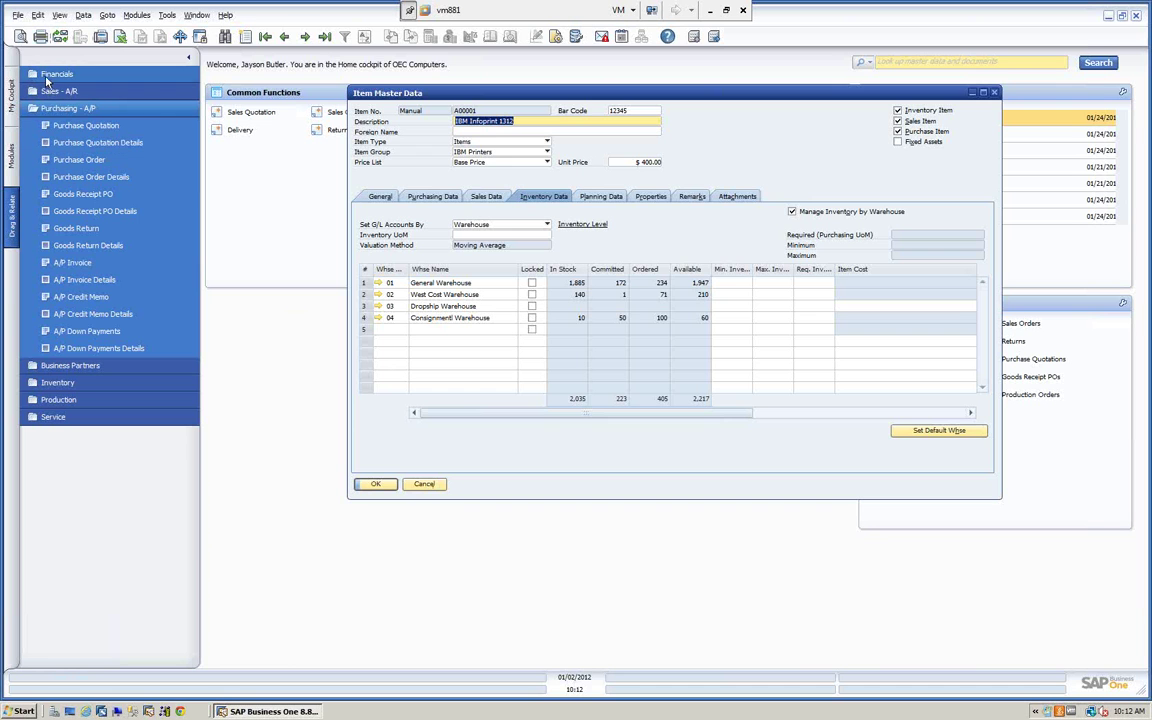
# Step: Close the item master data and open a new A/R Invoice from the Sales - A/R module
pyautogui.click(375, 484)
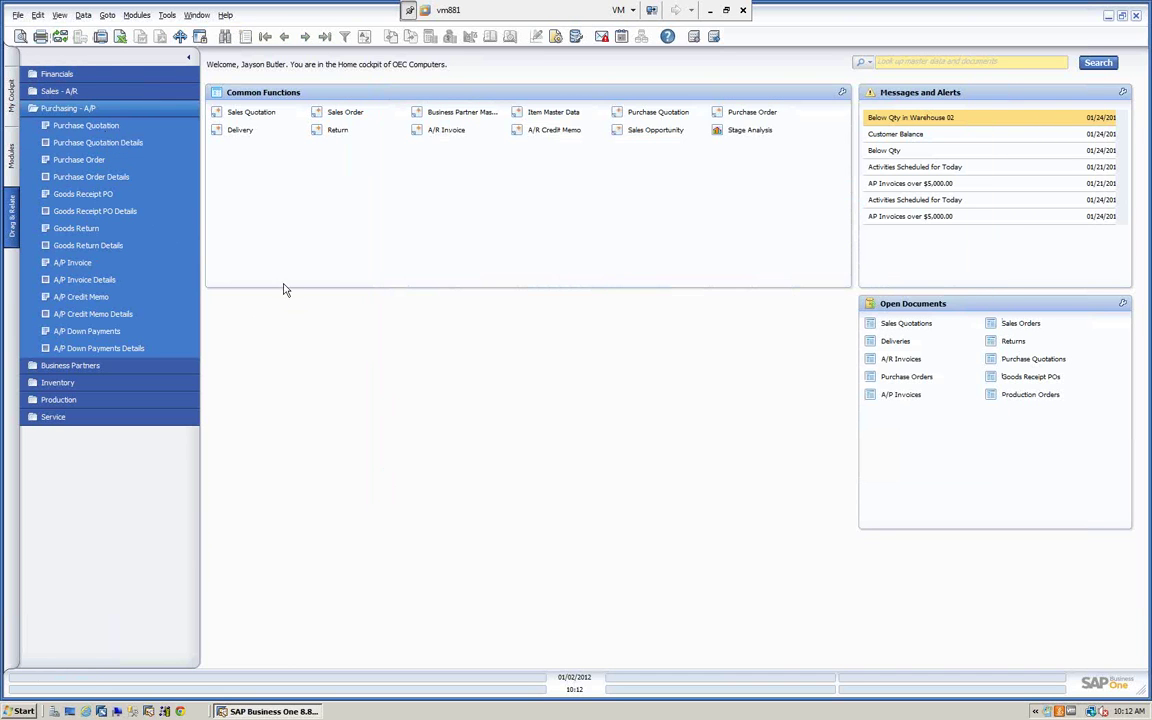
pyautogui.click(12, 142)
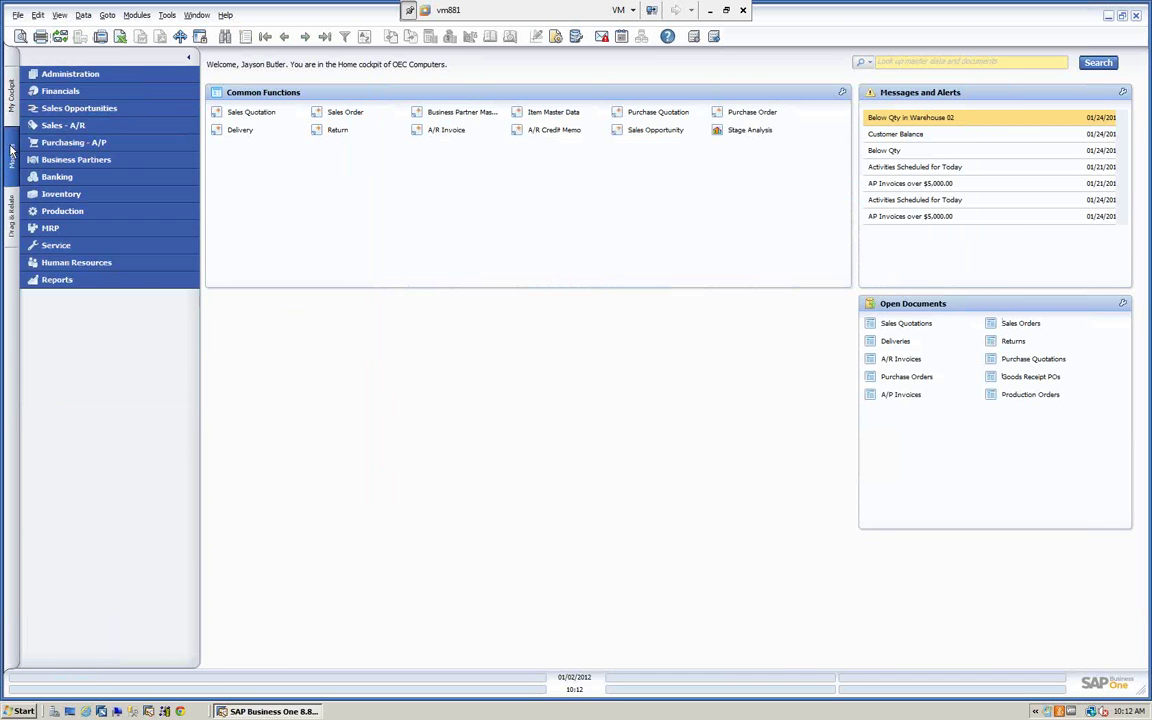
pyautogui.click(70, 129)
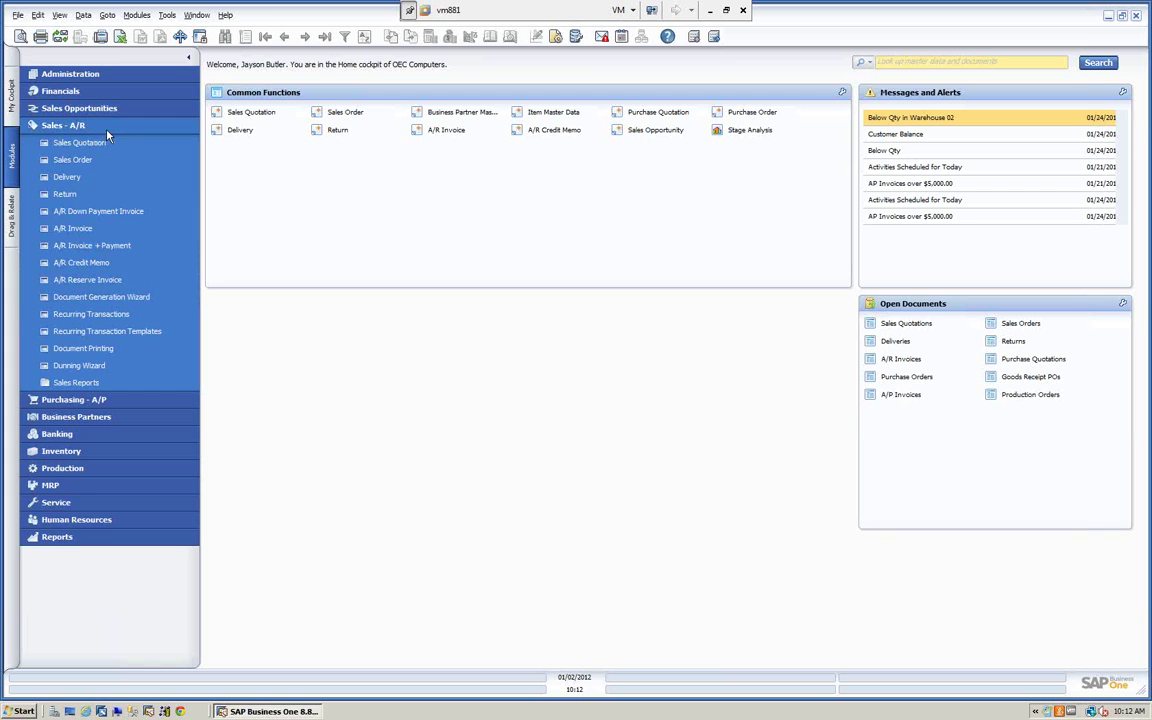
pyautogui.click(77, 229)
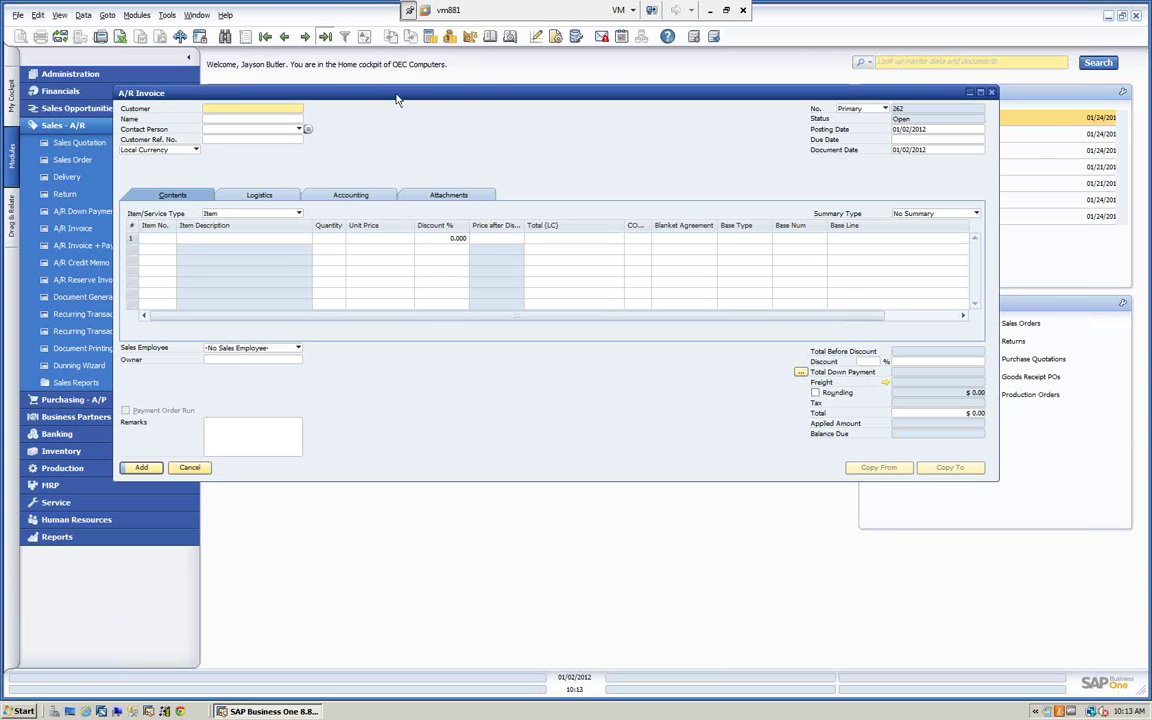
# Step: Show the last A/R invoice on record and view its attachments and accounting data
pyautogui.click(325, 37)
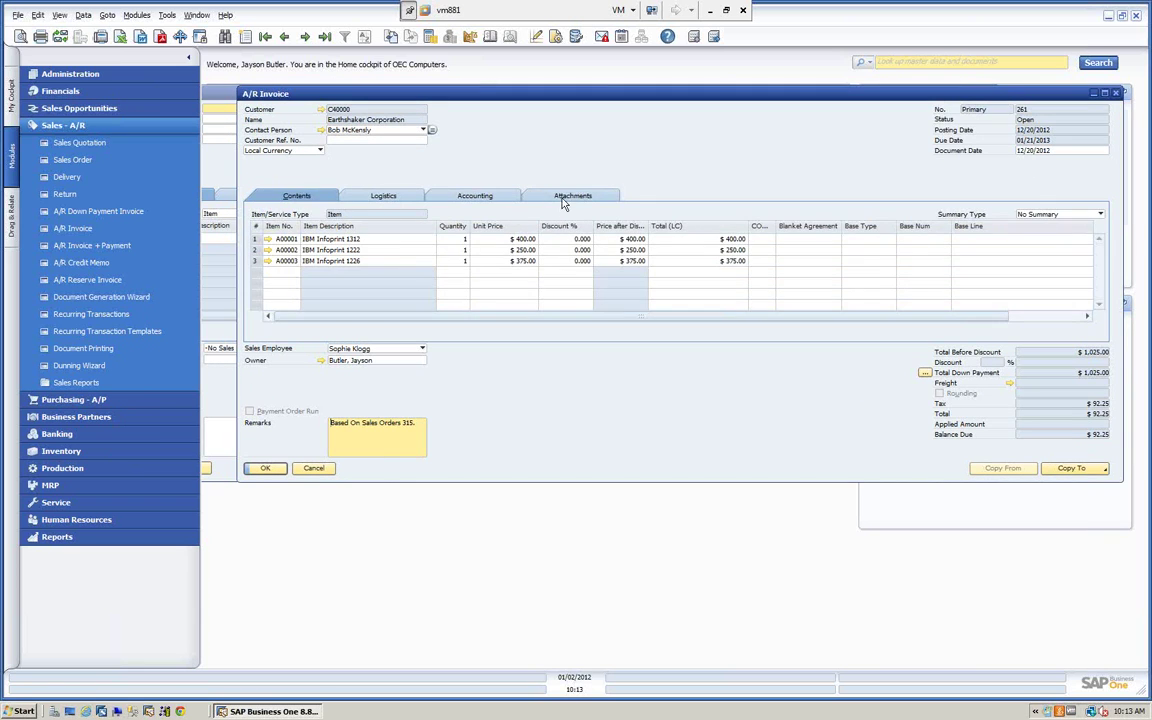
pyautogui.click(563, 198)
pyautogui.click(470, 196)
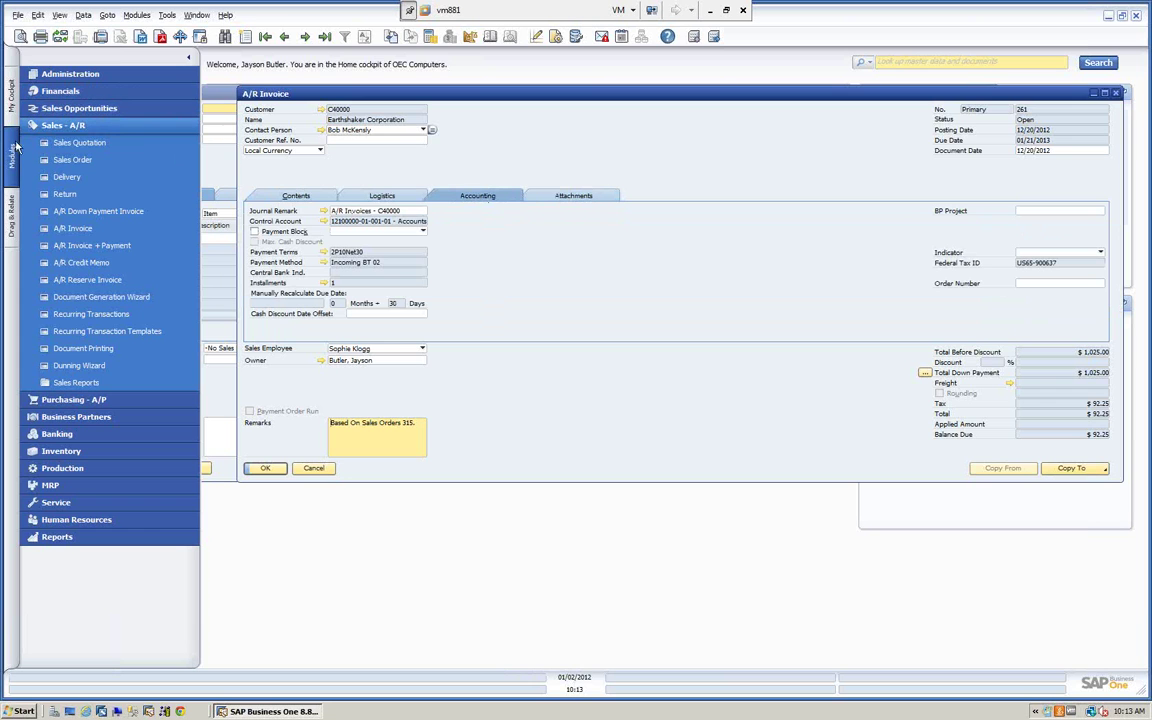
# Step: Relate the invoice's Journal Remark to Journal Entry in the Financials group and widen the Details column to show the full text
pyautogui.click(8, 210)
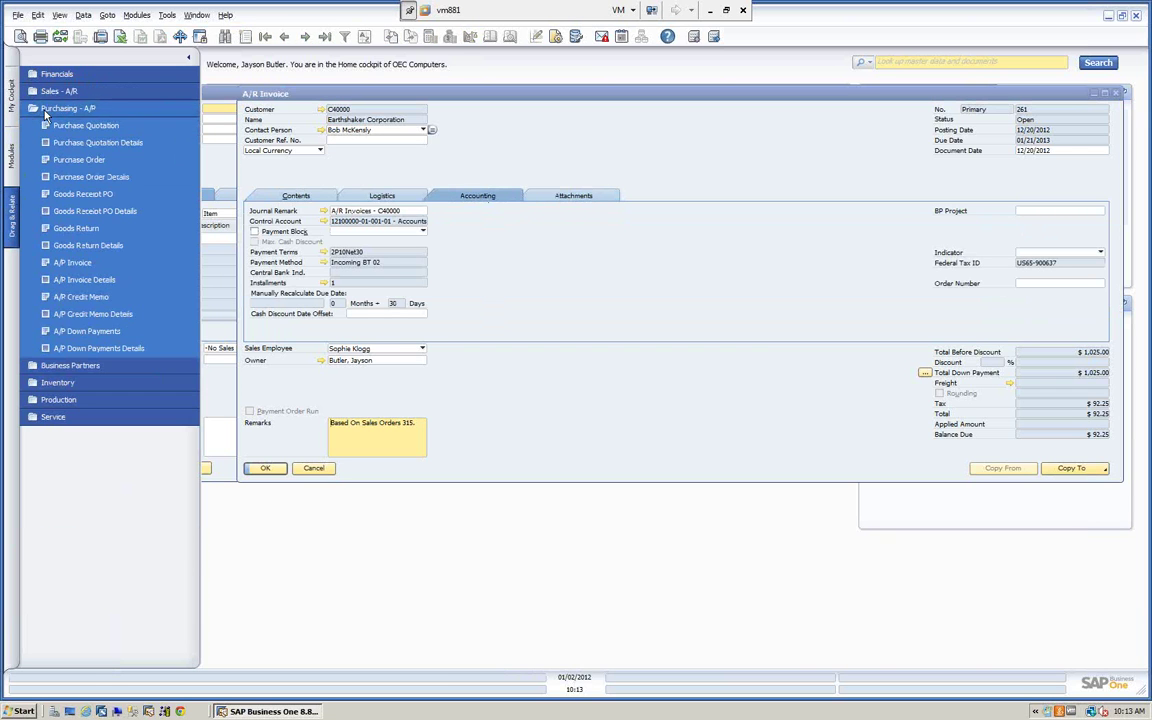
pyautogui.click(58, 75)
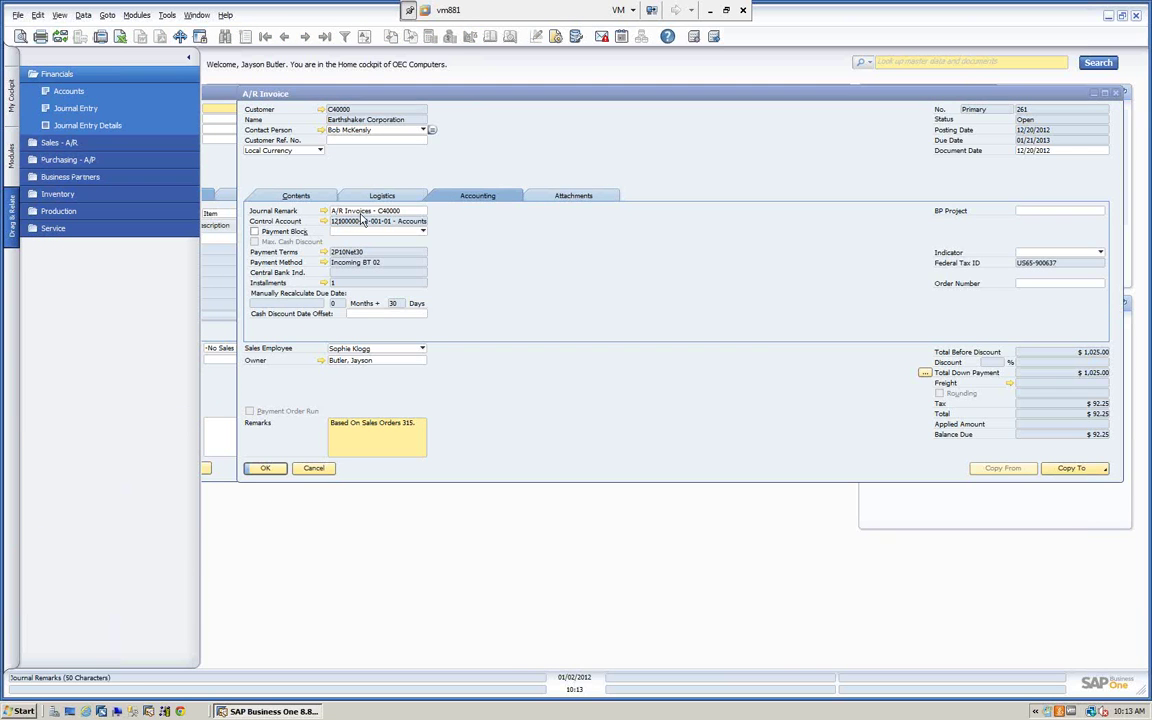
pyautogui.moveTo(360, 211); pyautogui.dragTo(63, 115)
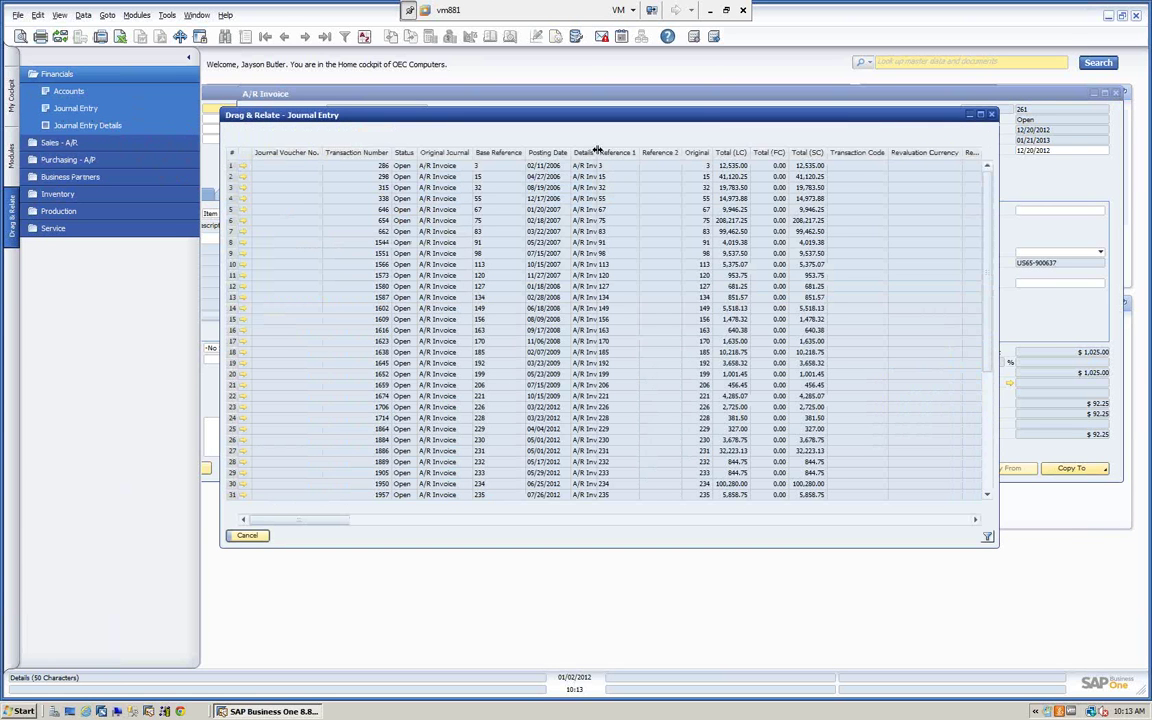
pyautogui.moveTo(597, 150); pyautogui.dragTo(645, 151)
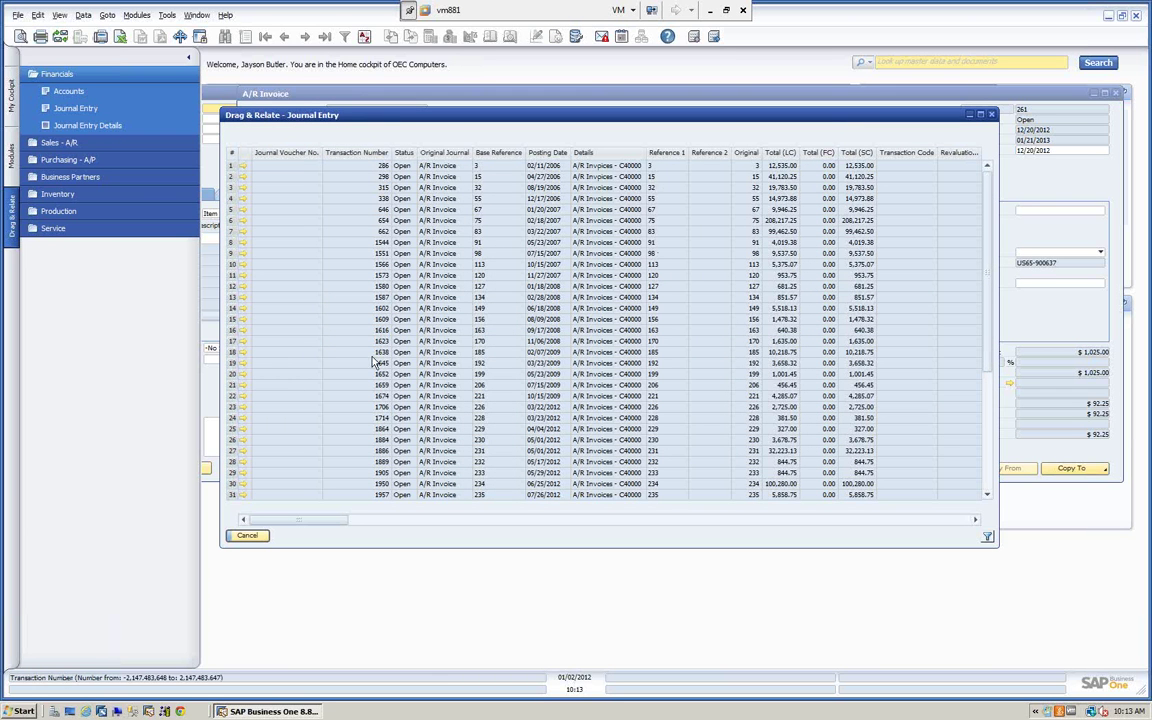
# Step: View the related journal entry with transaction number 1623, then close it and the list of related entries
pyautogui.click(243, 341)
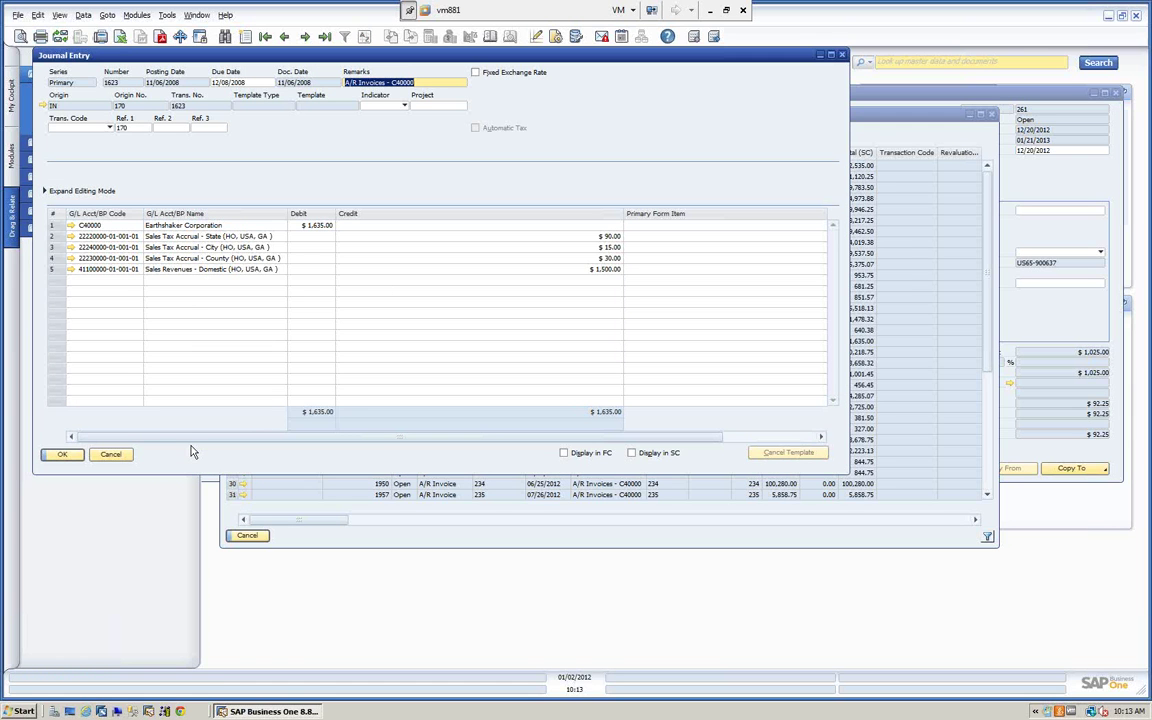
pyautogui.click(111, 455)
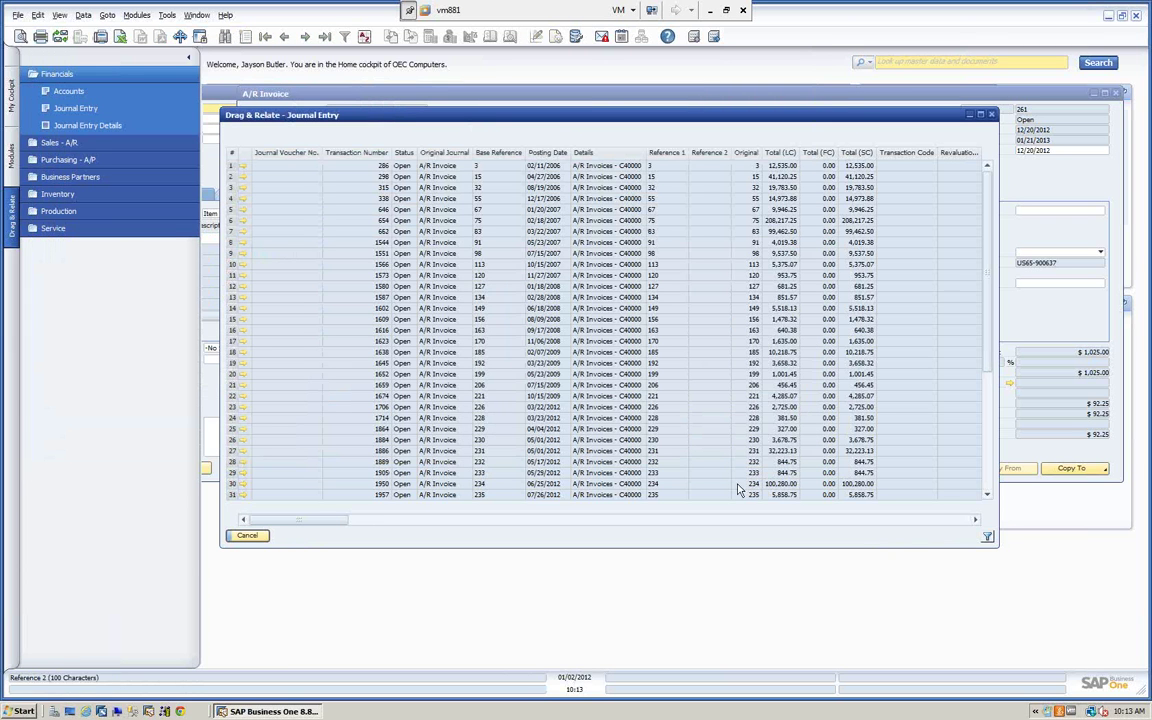
pyautogui.click(247, 536)
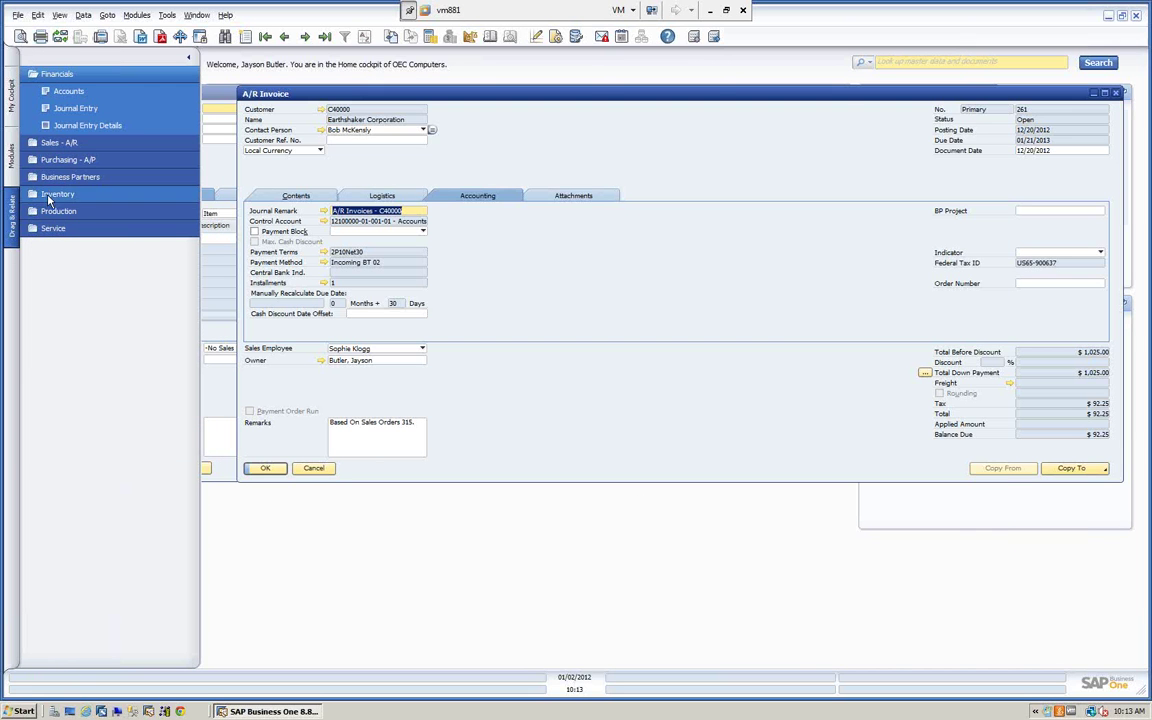
# Step: Follow the invoice's linked journal entry to the Sales Tax Accrual - State account in the chart of accounts, and close the journal entry
pyautogui.click(326, 211)
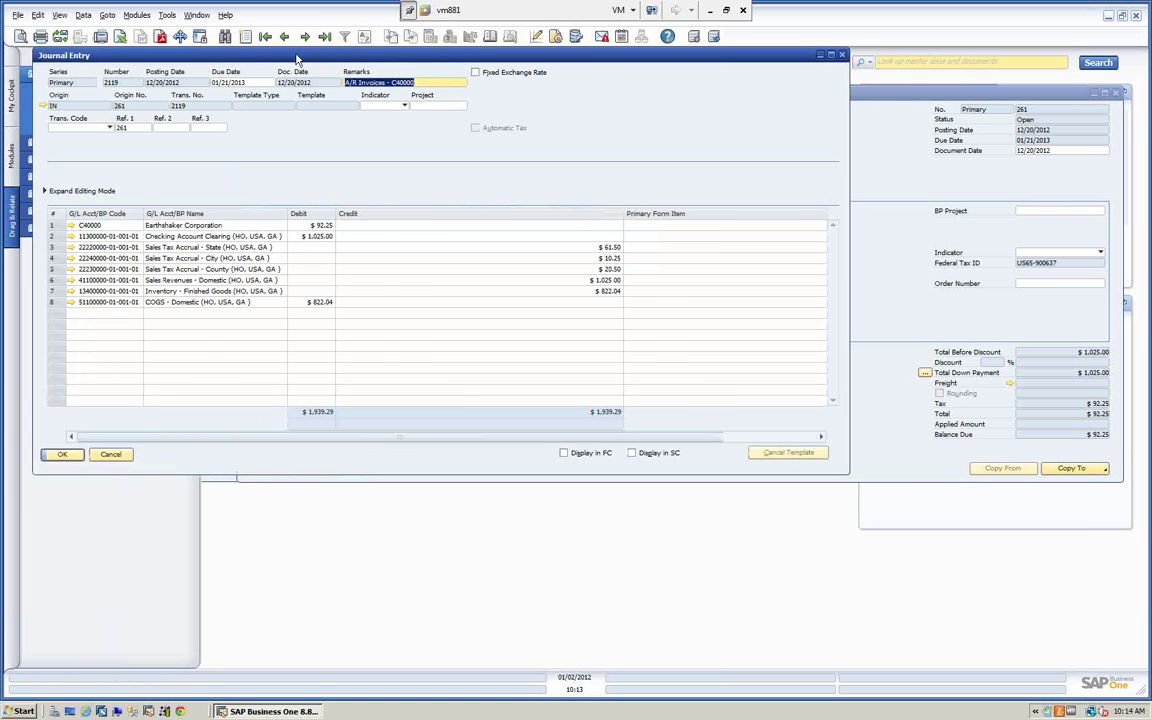
pyautogui.moveTo(268, 55); pyautogui.dragTo(331, 64)
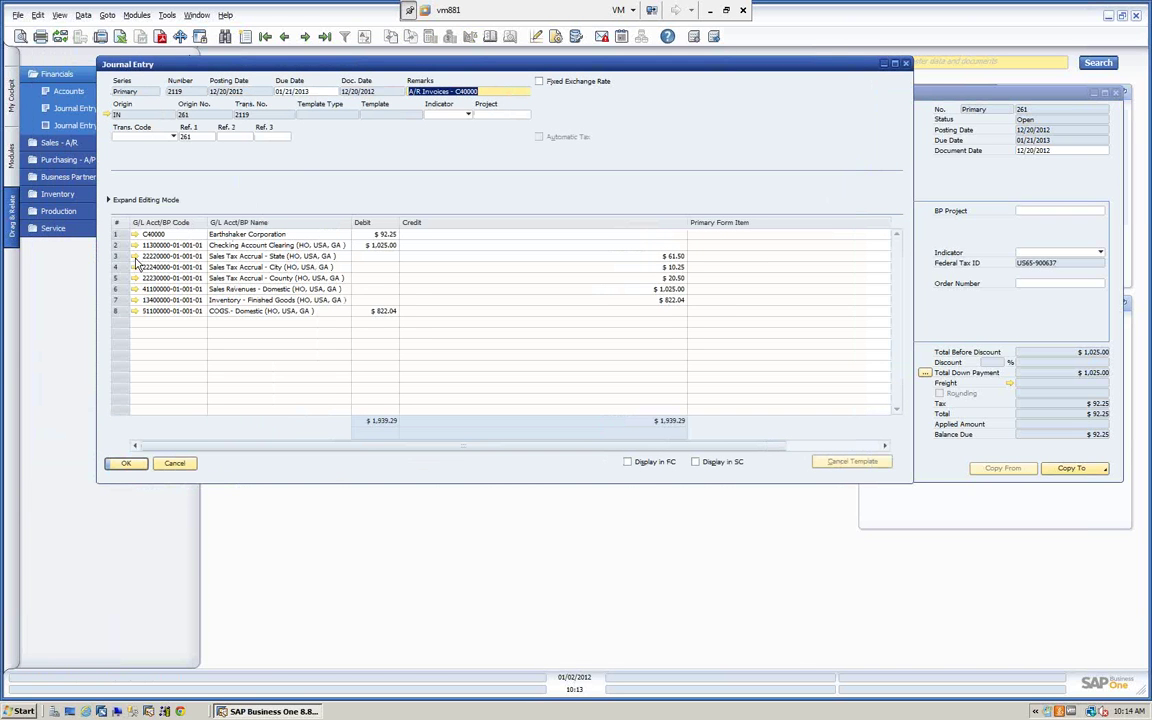
pyautogui.click(134, 256)
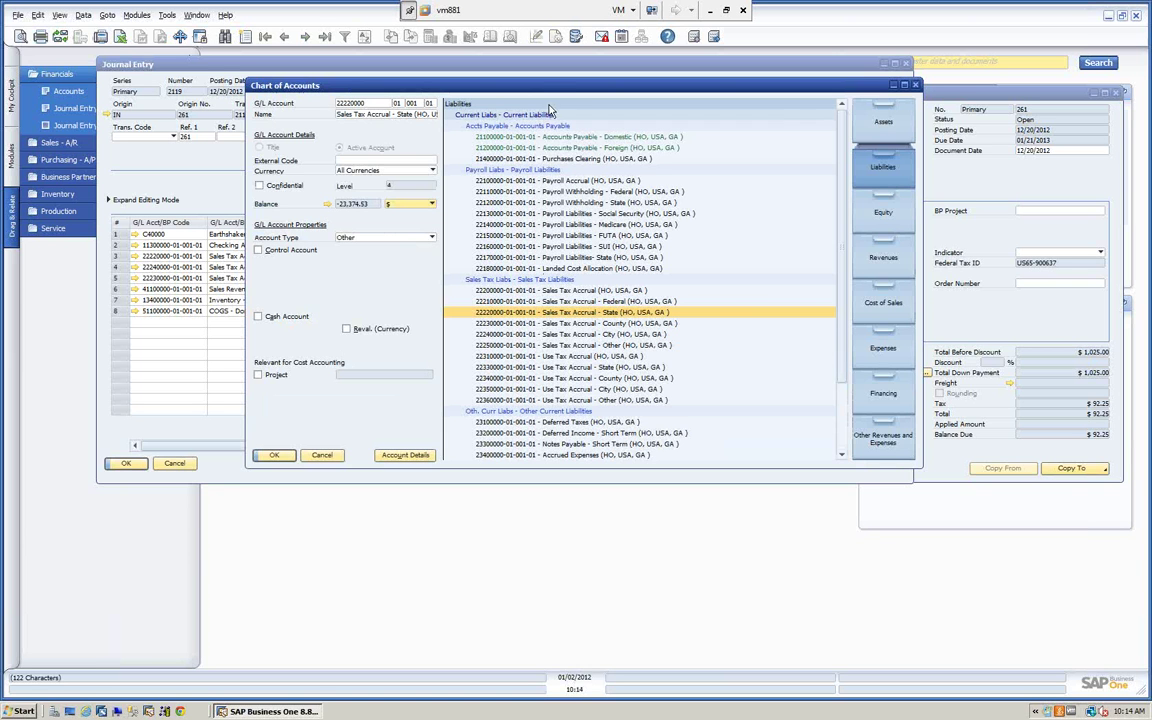
pyautogui.moveTo(545, 95); pyautogui.dragTo(640, 154)
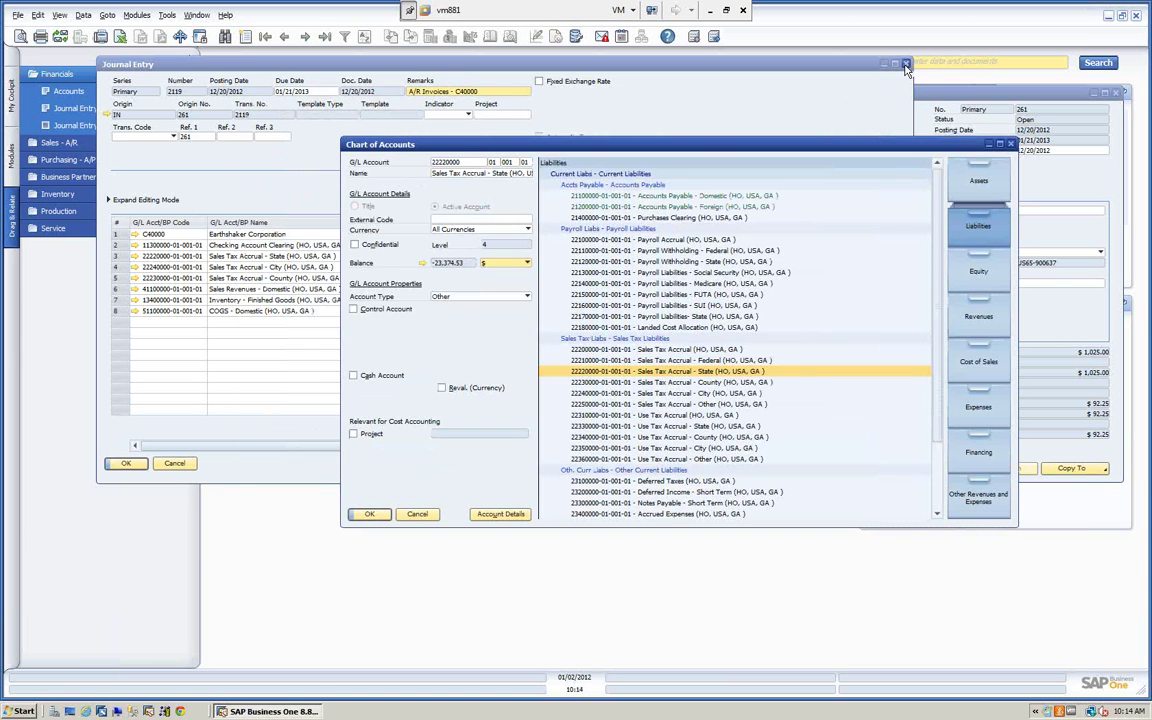
pyautogui.click(906, 65)
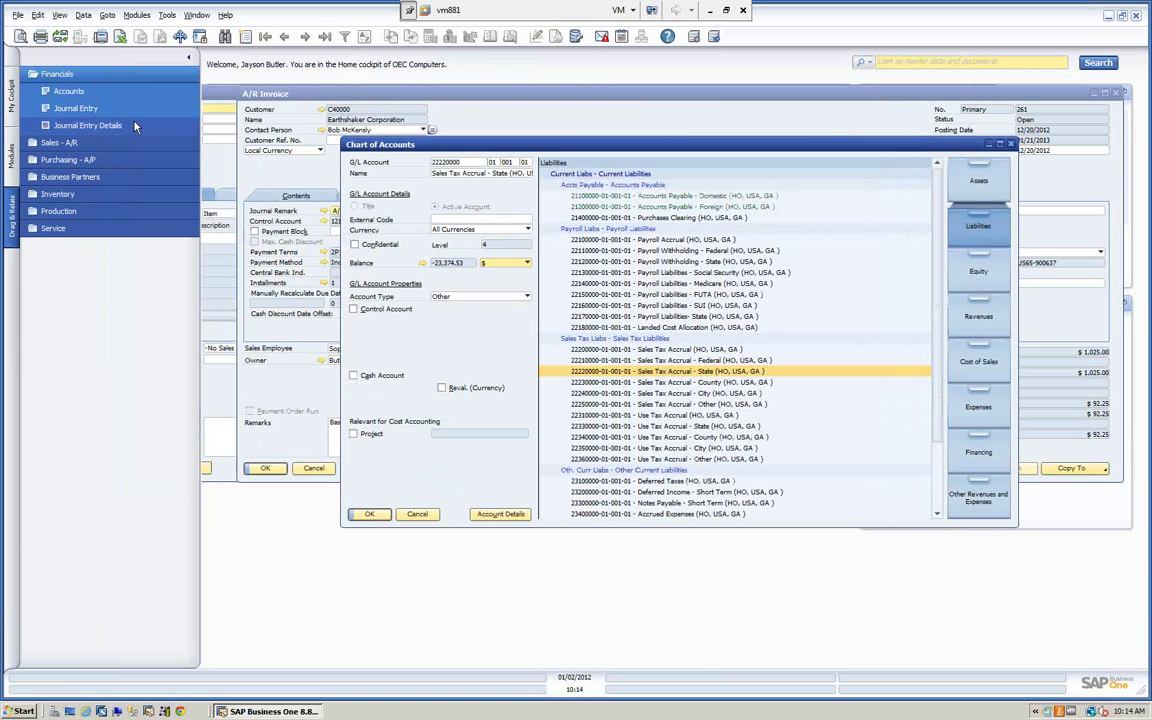
# Step: Relate G/L account 22220000 to Journal Entry Details, view the debit and credit rows, and close the list
pyautogui.click(562, 366)
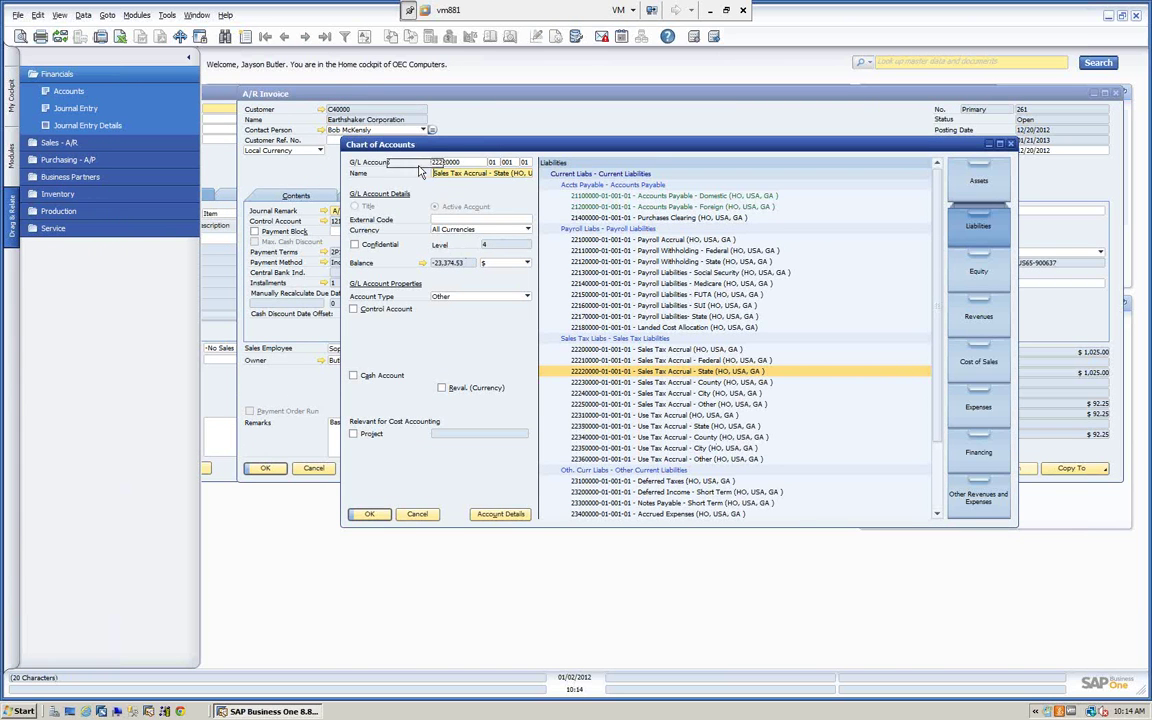
pyautogui.doubleClick(457, 173)
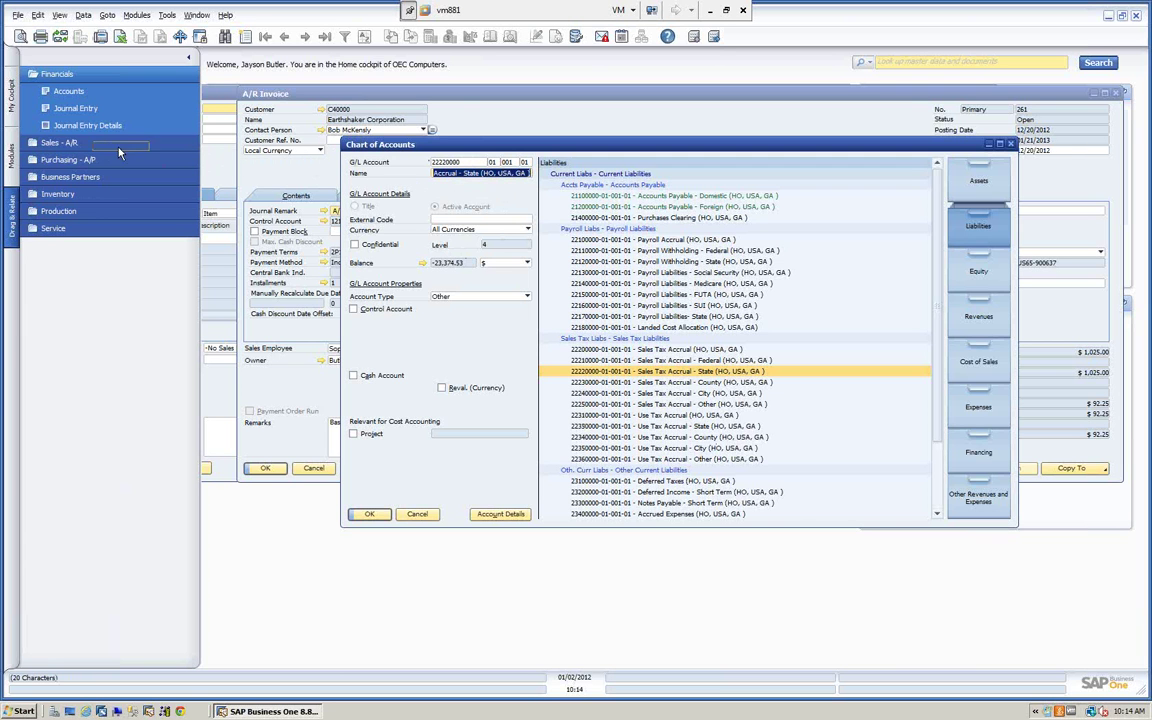
pyautogui.moveTo(81, 114); pyautogui.dragTo(86, 115)
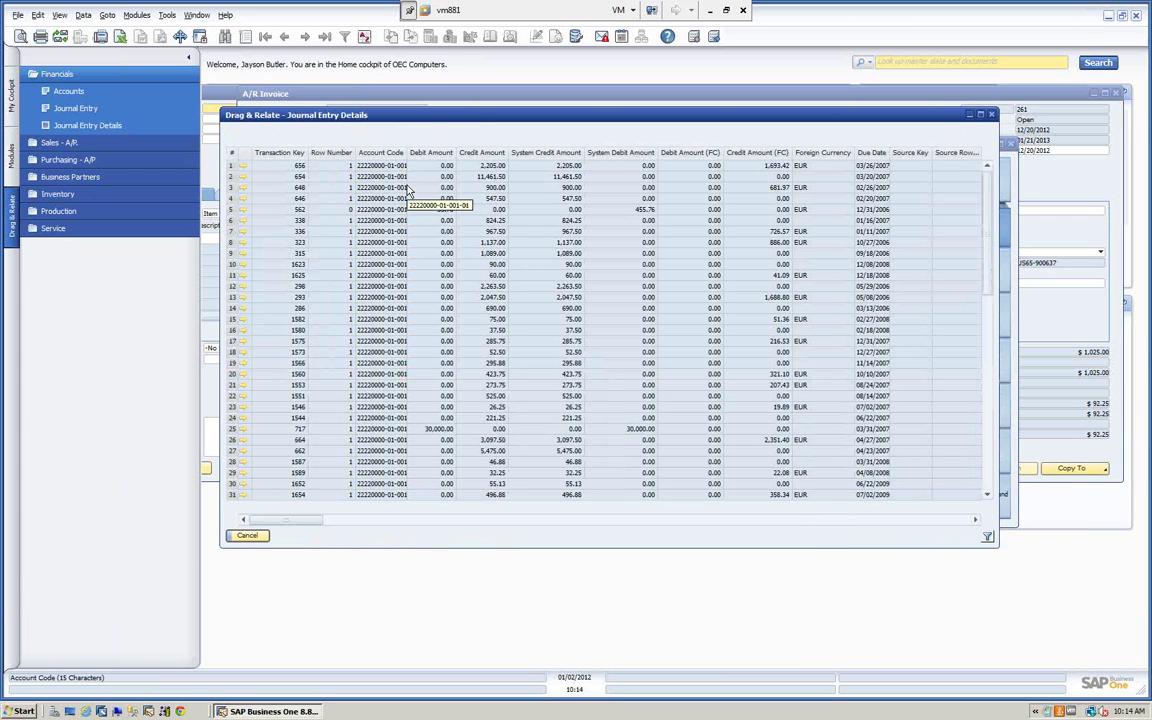
pyautogui.click(247, 537)
# Step: Close the chart of accounts, the existing A/R invoice and the blank A/R invoice
pyautogui.click(370, 474)
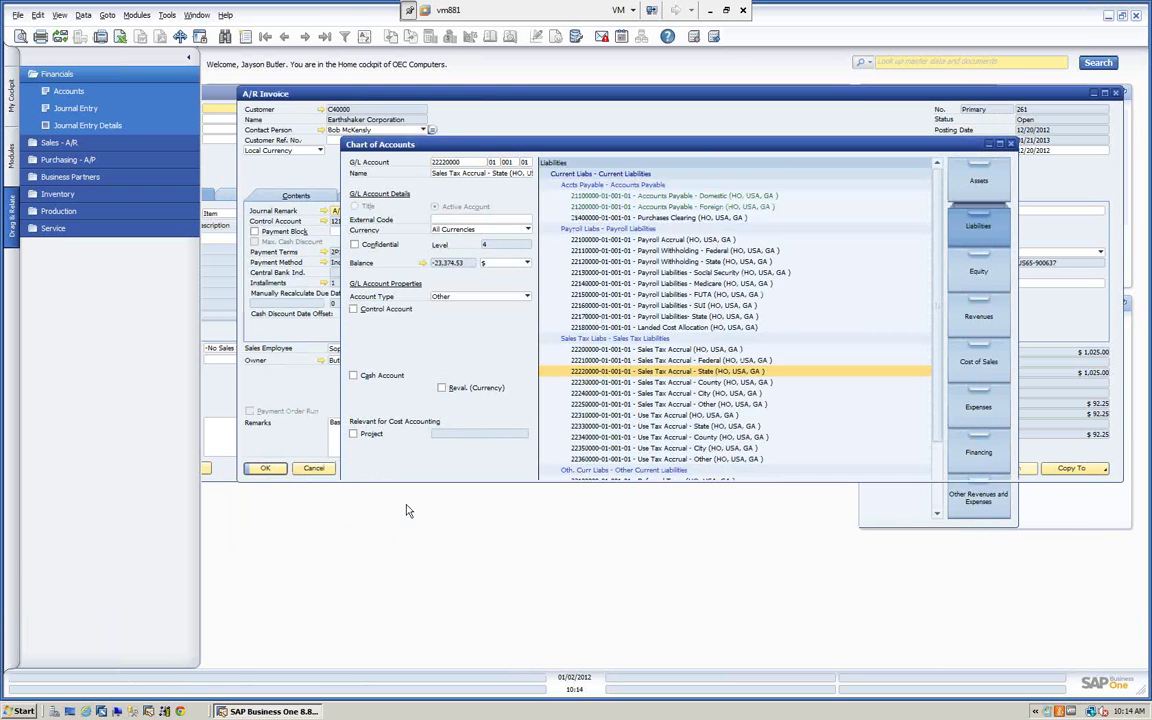
pyautogui.click(313, 468)
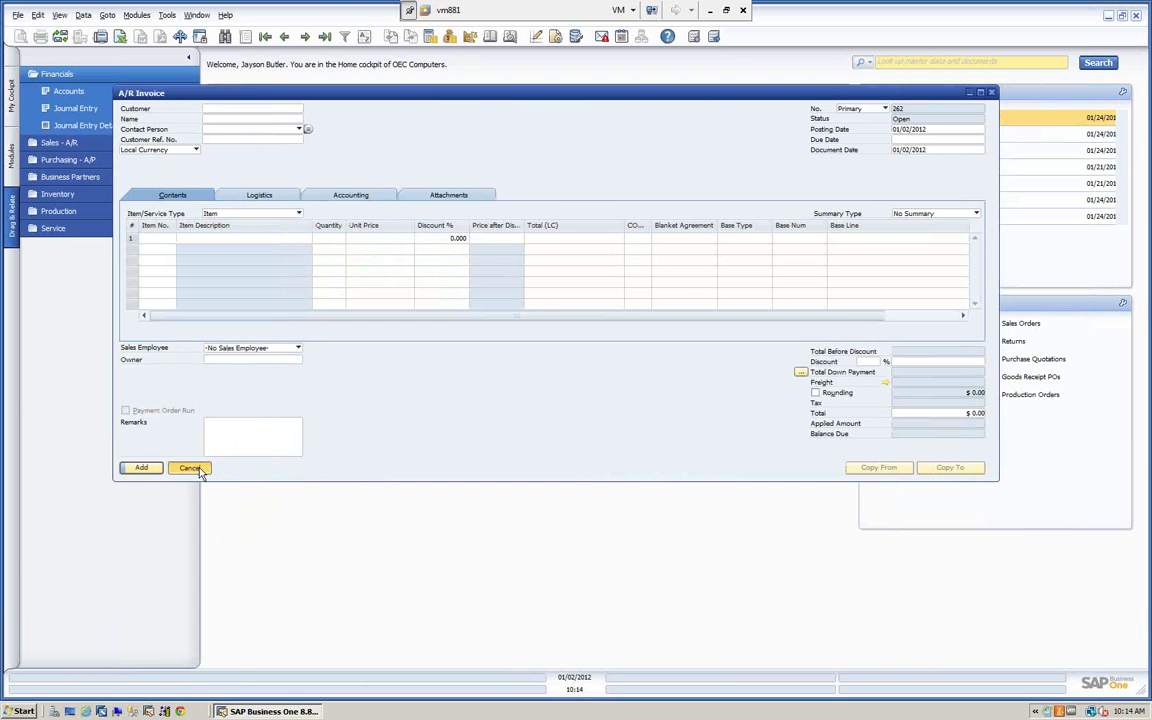
pyautogui.click(190, 466)
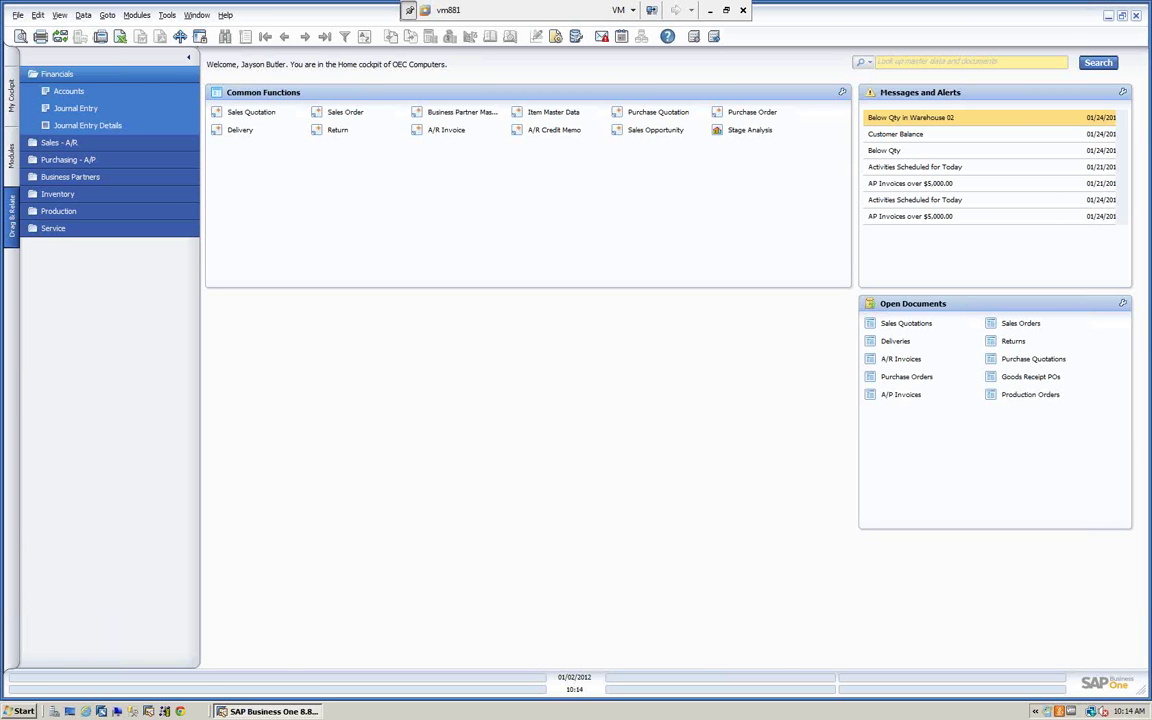
# Step: Find Earthshaker Corporation in Business Partner Master Data by its name and move the record's window clear of the side menu
pyautogui.click(12, 150)
pyautogui.click(100, 124)
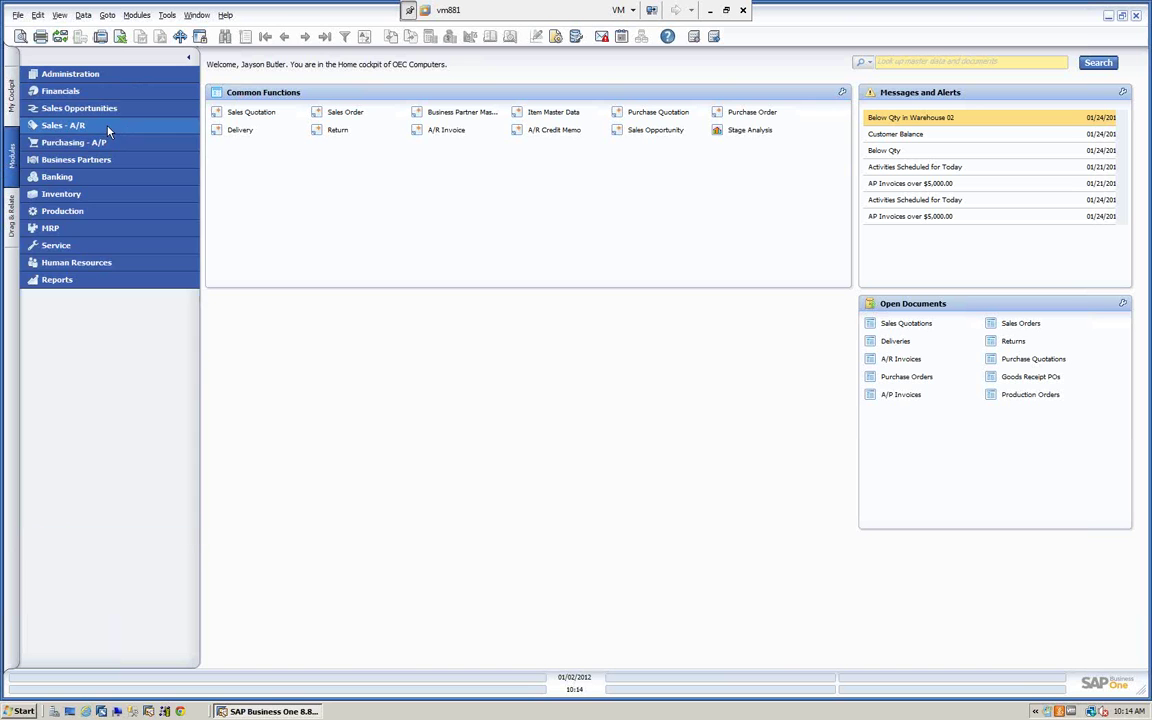
pyautogui.click(85, 160)
pyautogui.click(85, 177)
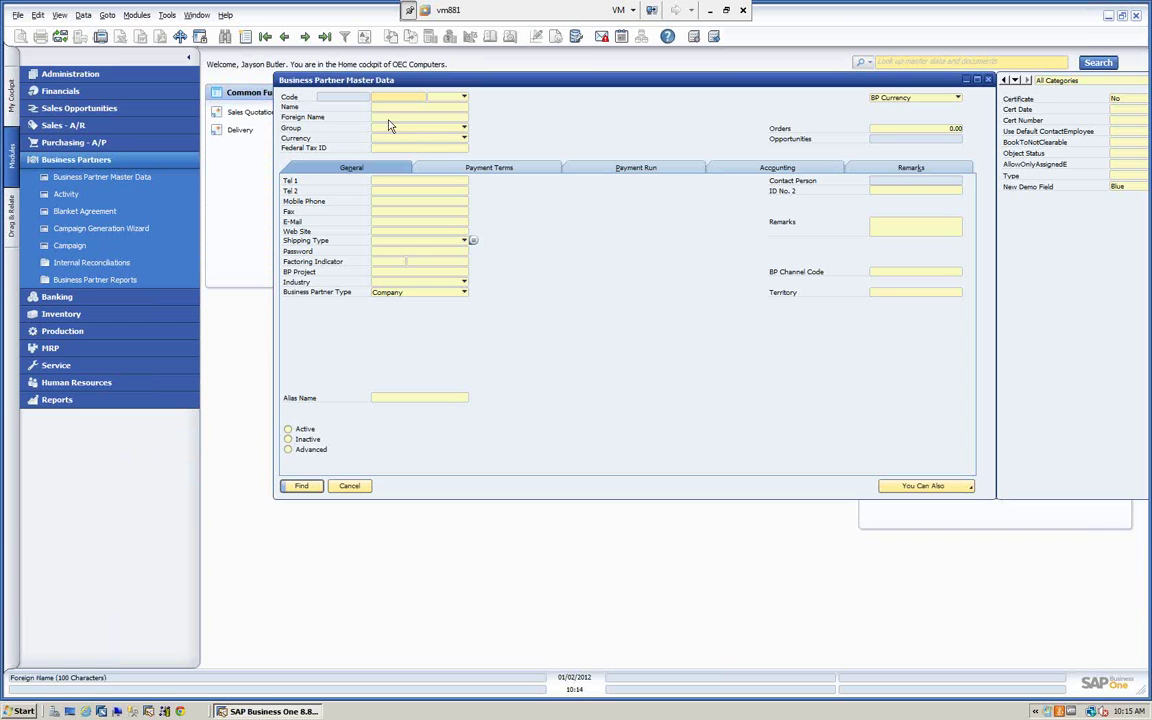
pyautogui.click(385, 109)
pyautogui.write('e')
pyautogui.click(301, 486)
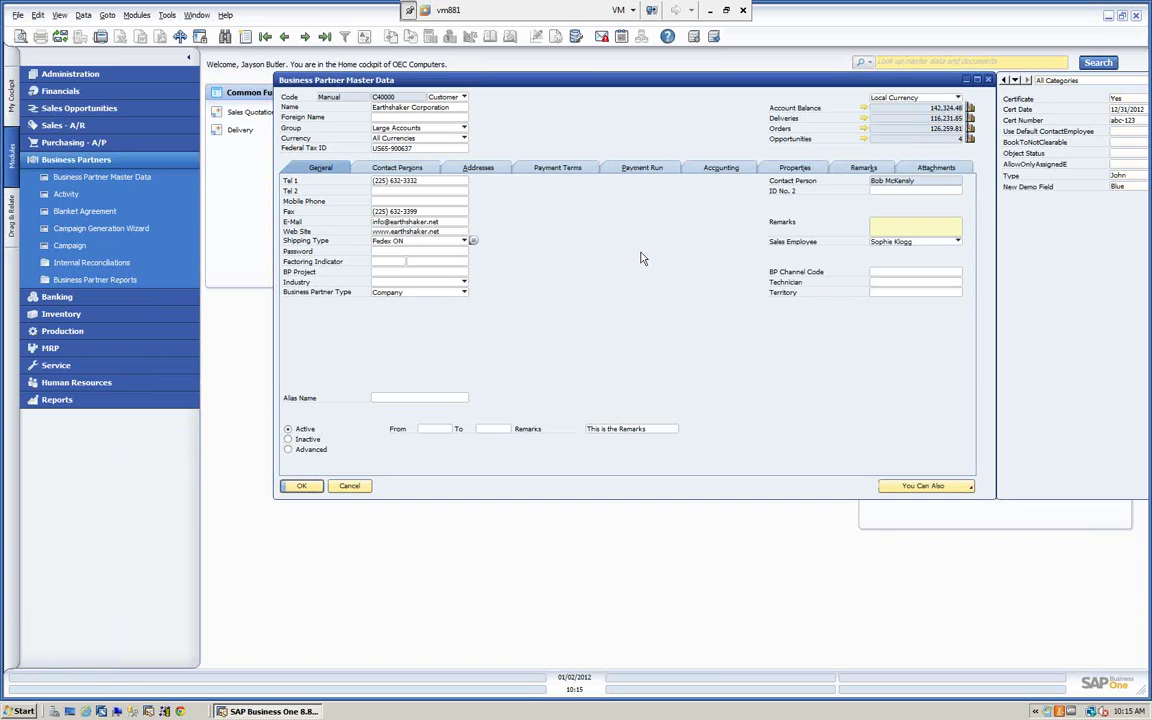
pyautogui.moveTo(551, 85); pyautogui.dragTo(564, 118)
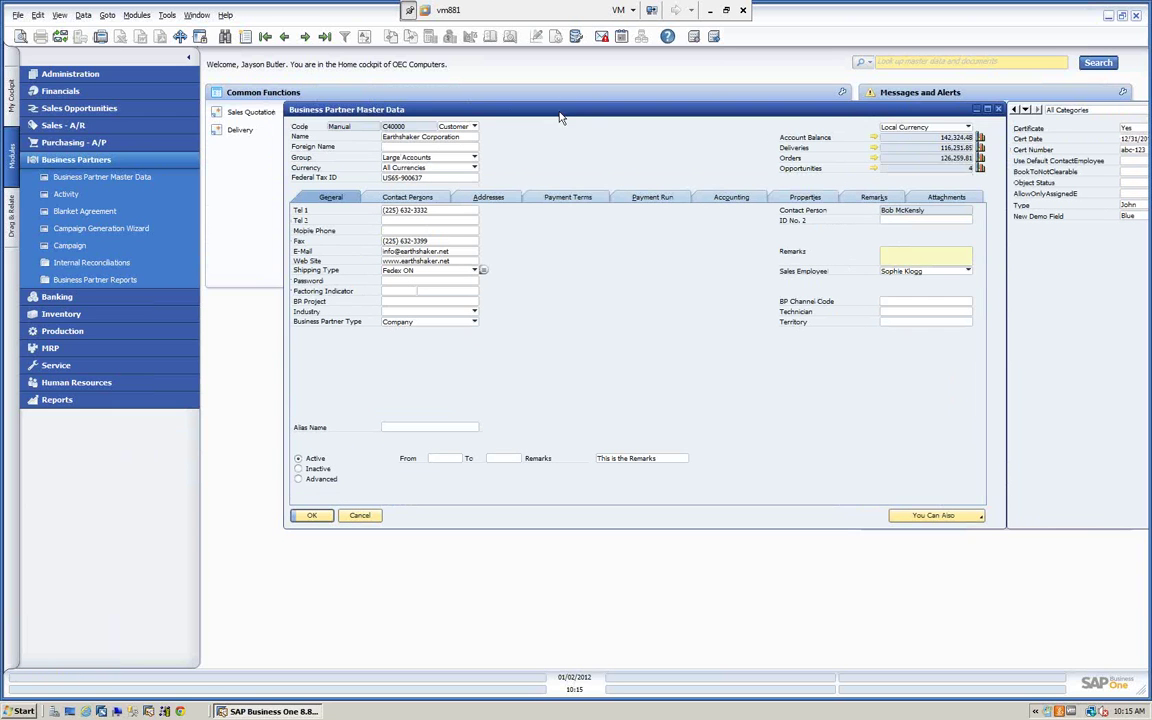
# Step: Relate the business partner's code to Payment Terms in the Business Partners group, view the 2P10Net30 setup and close it
pyautogui.click(9, 210)
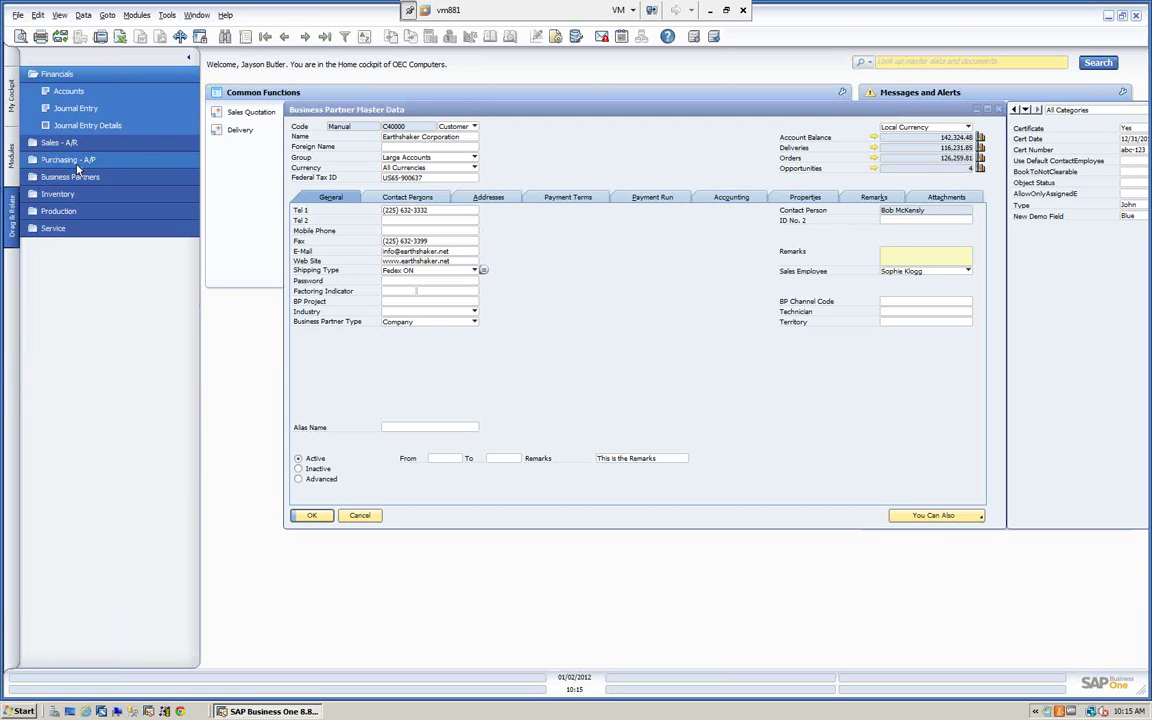
pyautogui.click(80, 175)
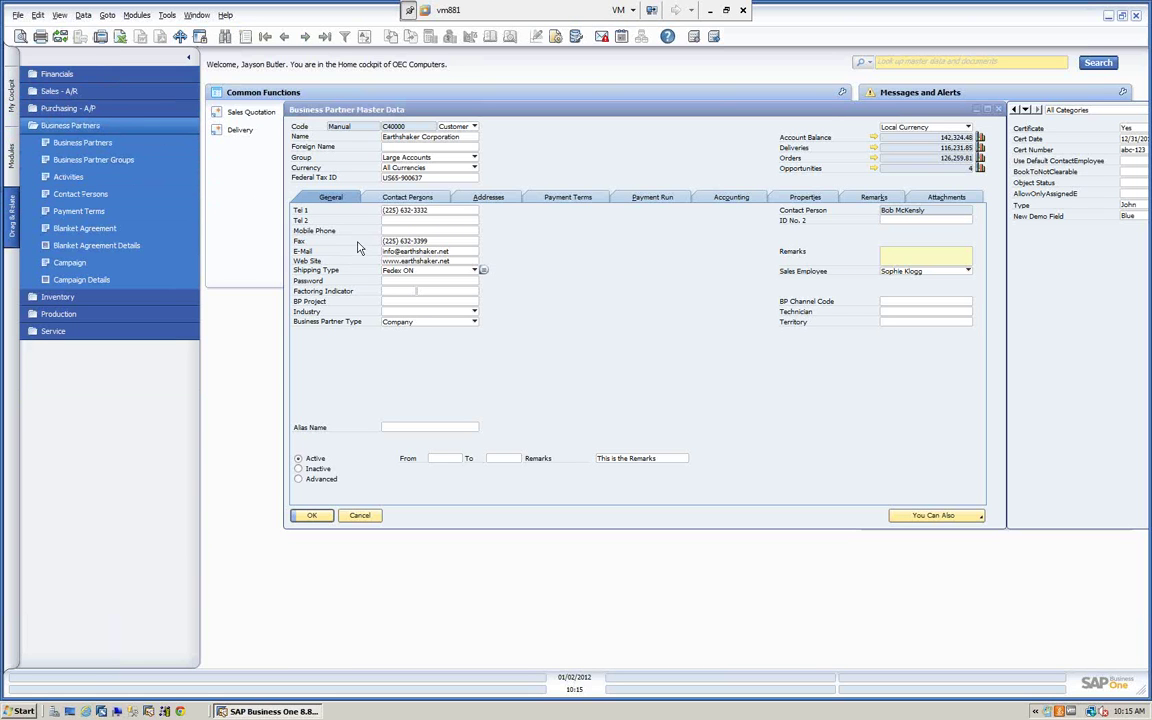
pyautogui.click(408, 128)
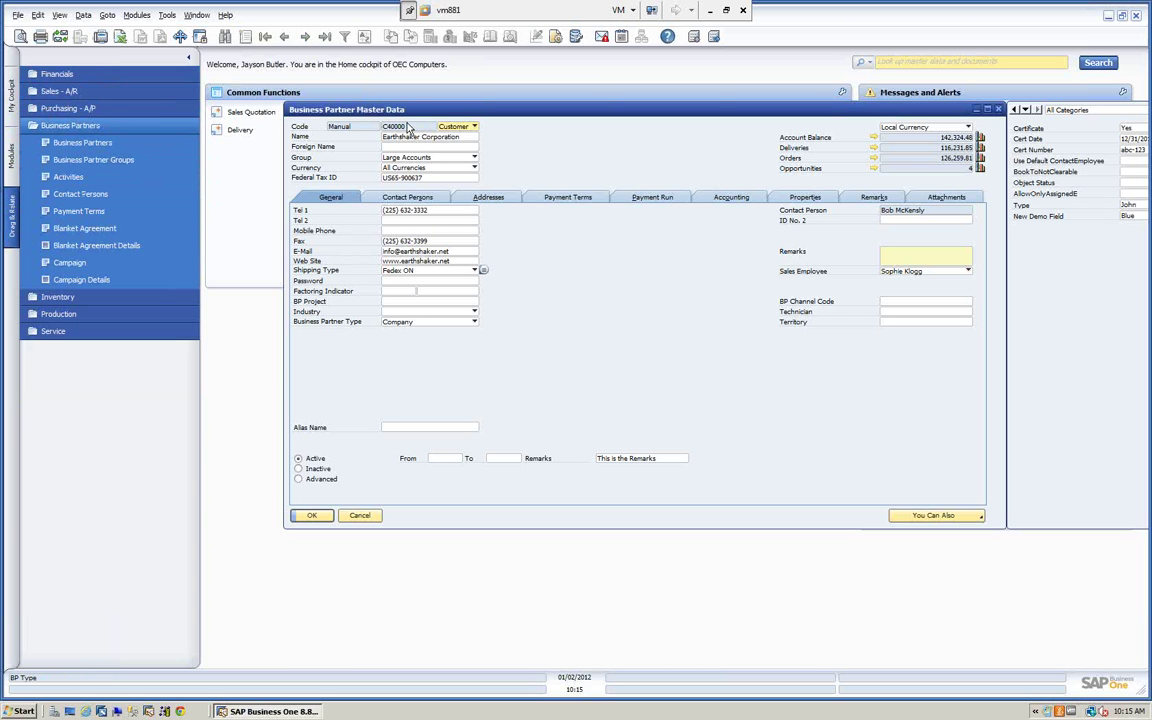
pyautogui.click(78, 213)
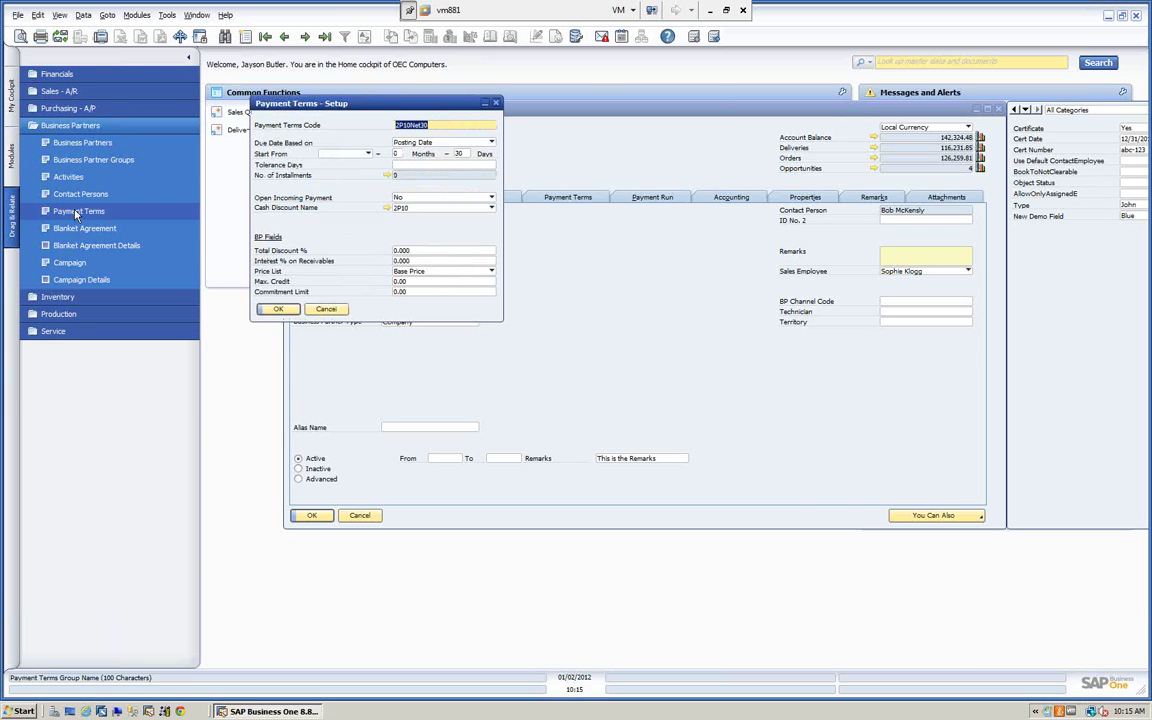
pyautogui.click(326, 310)
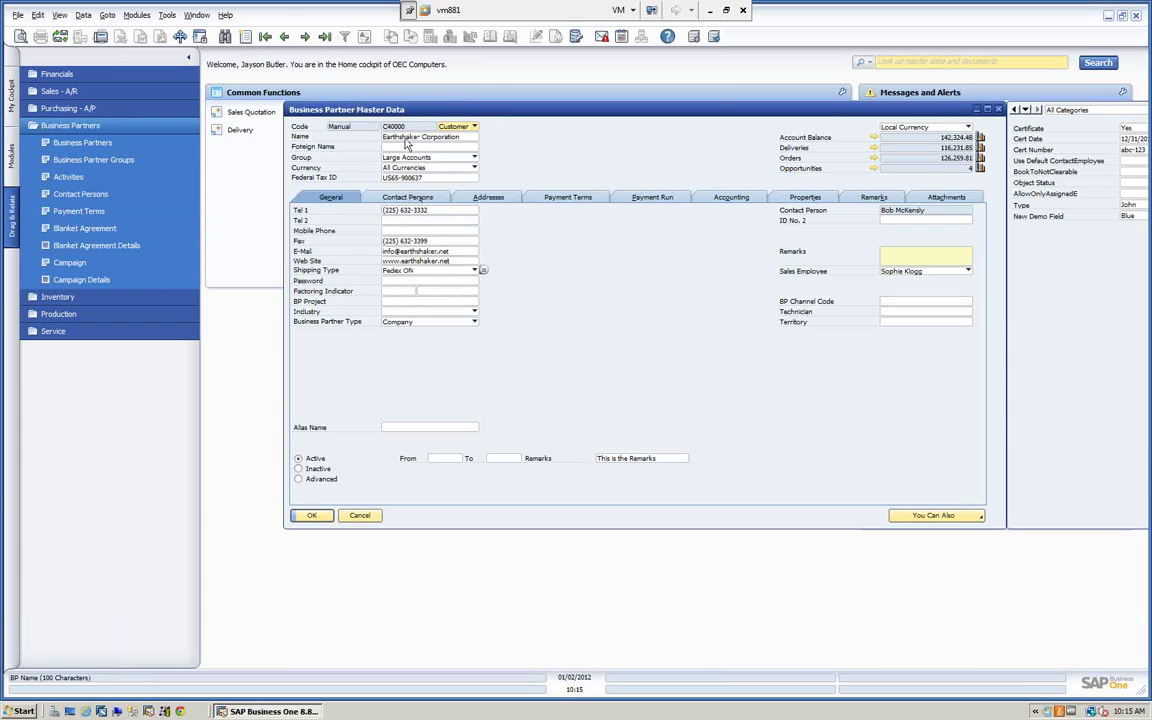
# Step: Relate Earthshaker Corporation to Blanket Agreement, view the related agreements and close the list
pyautogui.moveTo(407, 145); pyautogui.dragTo(69, 232)
pyautogui.moveTo(69, 234); pyautogui.dragTo(69, 235)
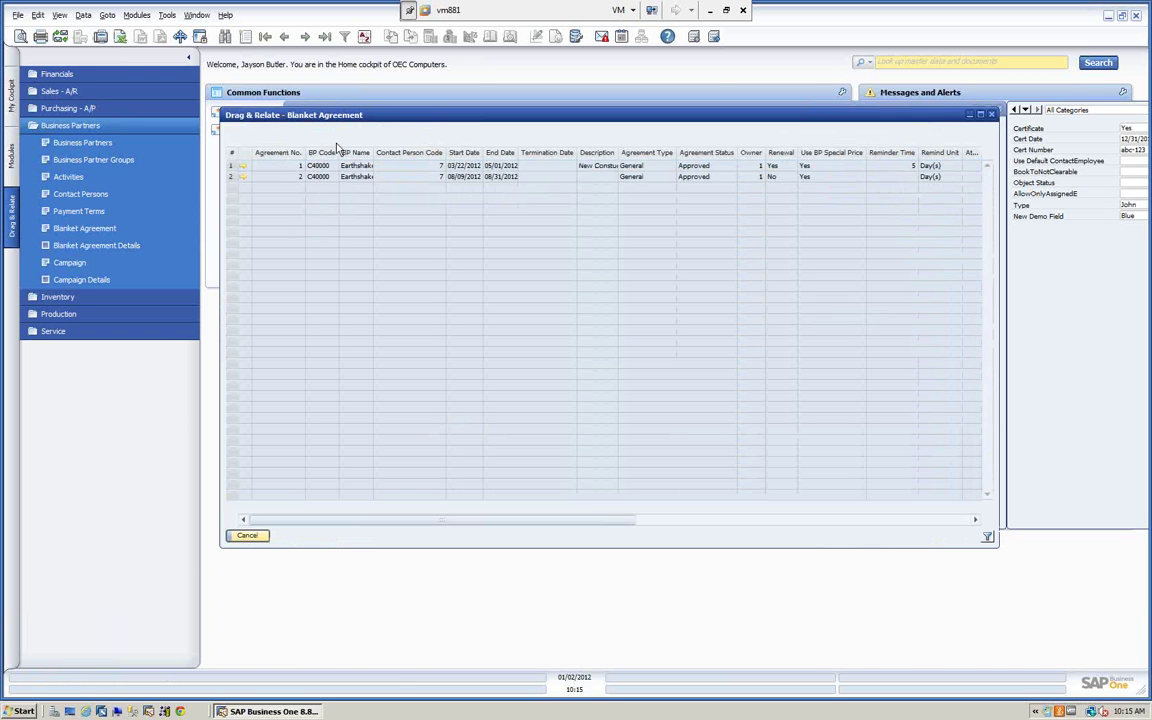
pyautogui.click(247, 535)
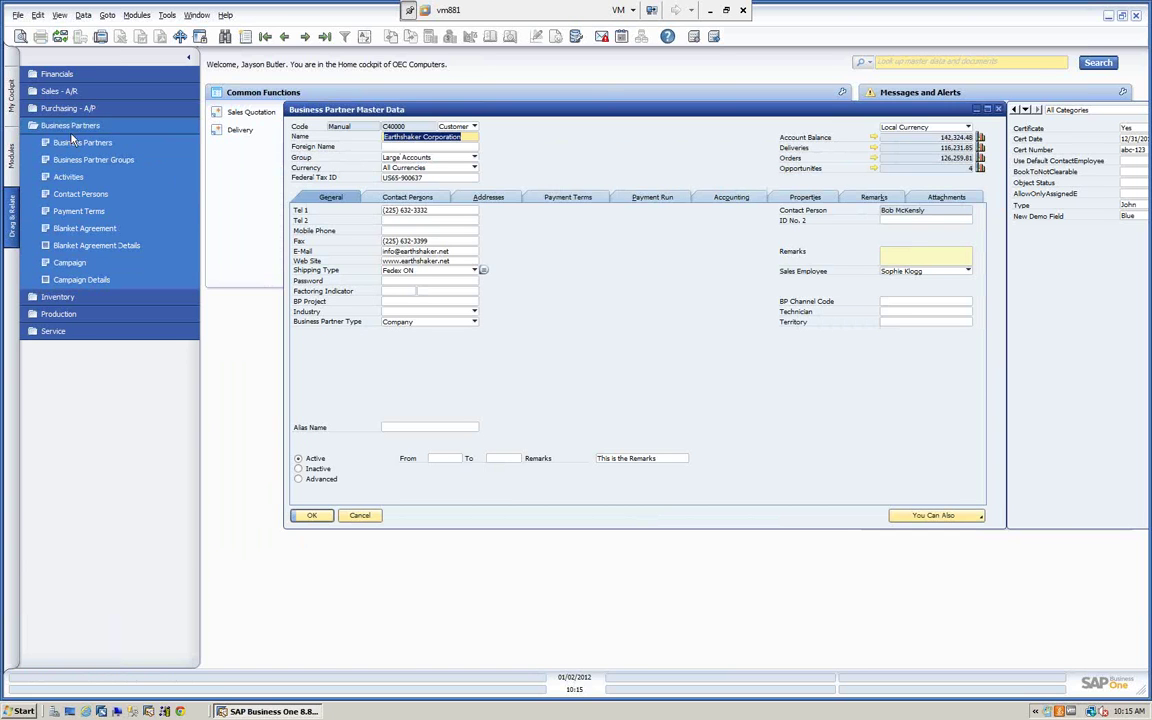
# Step: Show the Blanket Agreement form from the Business Partners module, close it and return to the Drag & Relate list
pyautogui.click(9, 151)
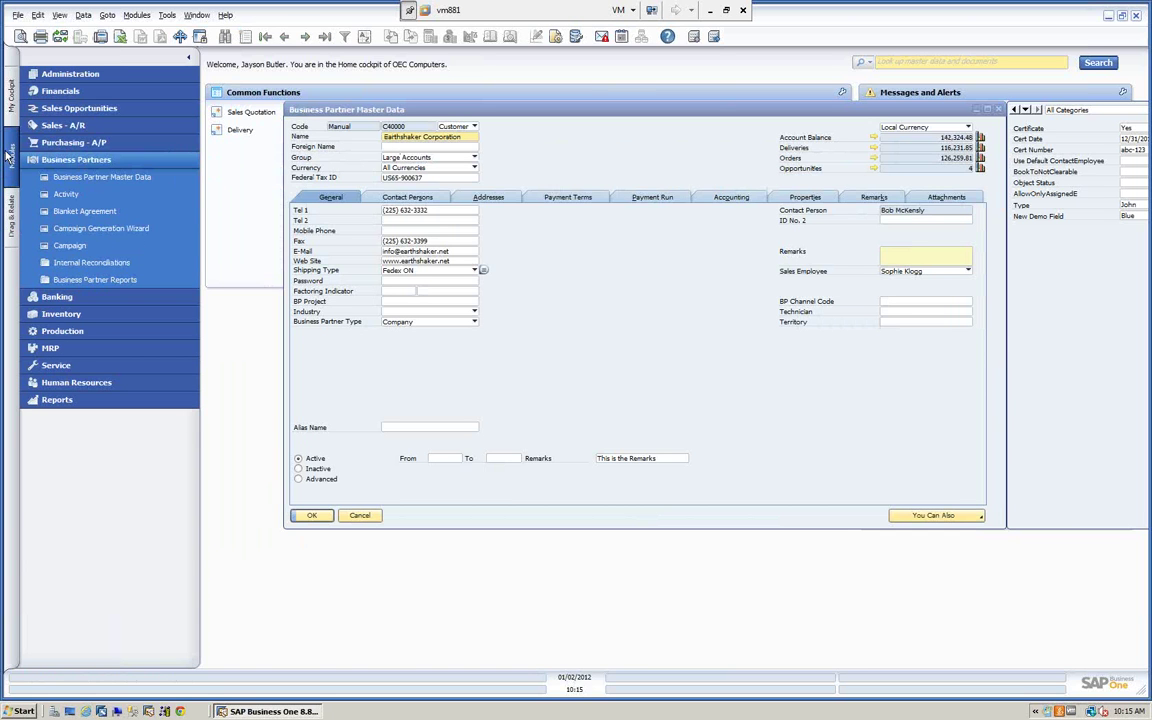
pyautogui.click(74, 212)
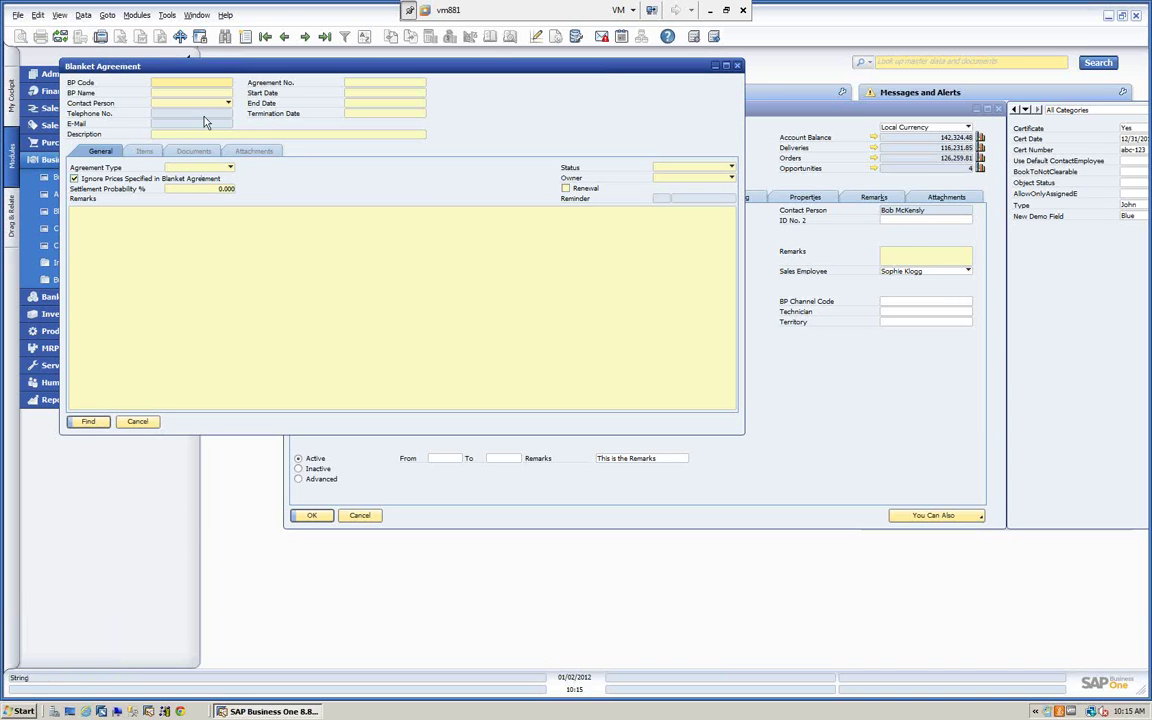
pyautogui.click(138, 423)
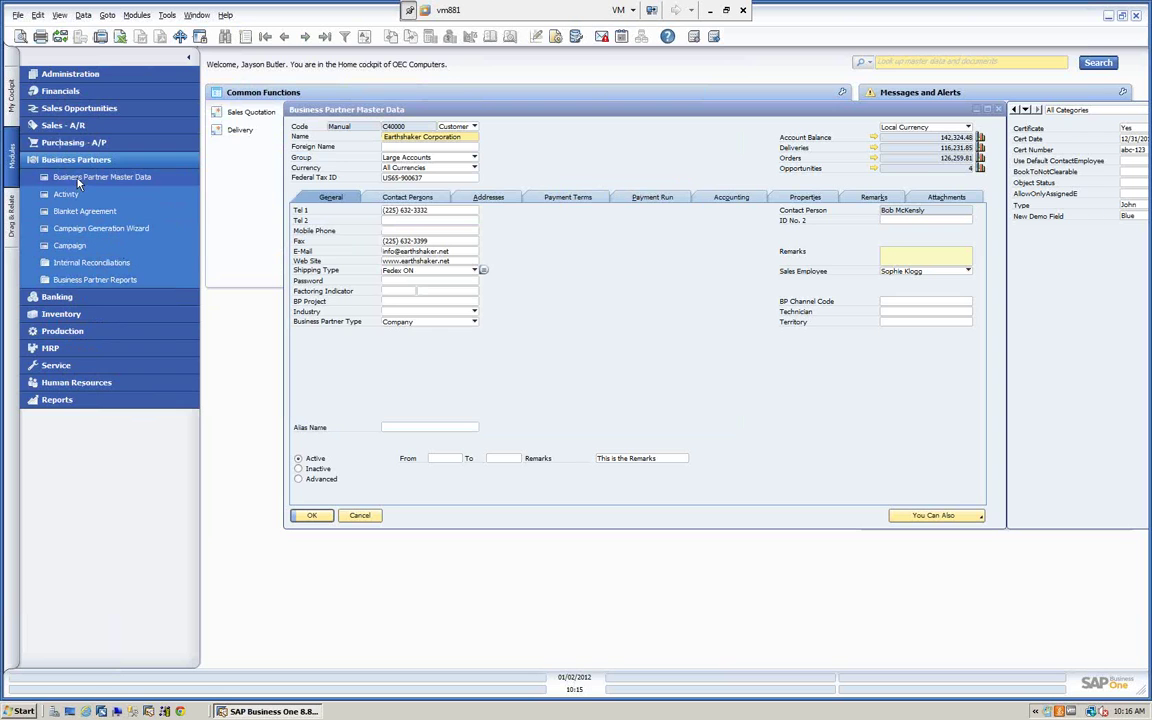
pyautogui.click(12, 228)
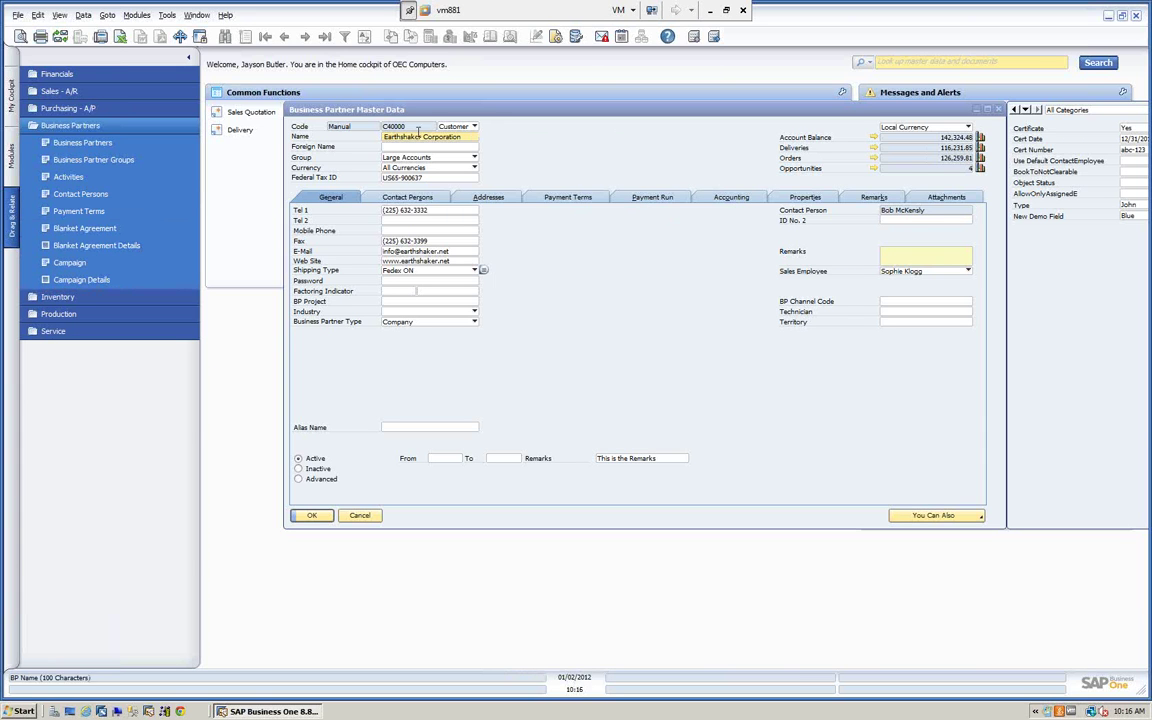
# Step: Relate Earthshaker Corporation to Campaign in the Business Partners group, view the New Sales campaign and close it
pyautogui.click(407, 134)
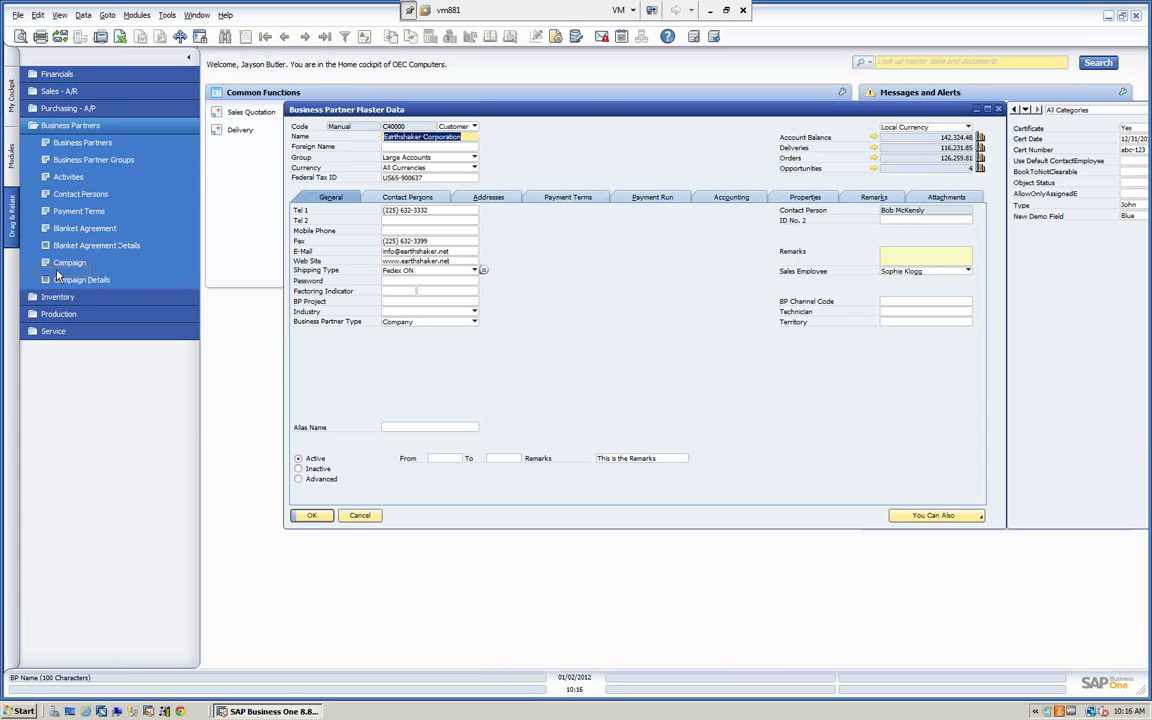
pyautogui.click(64, 263)
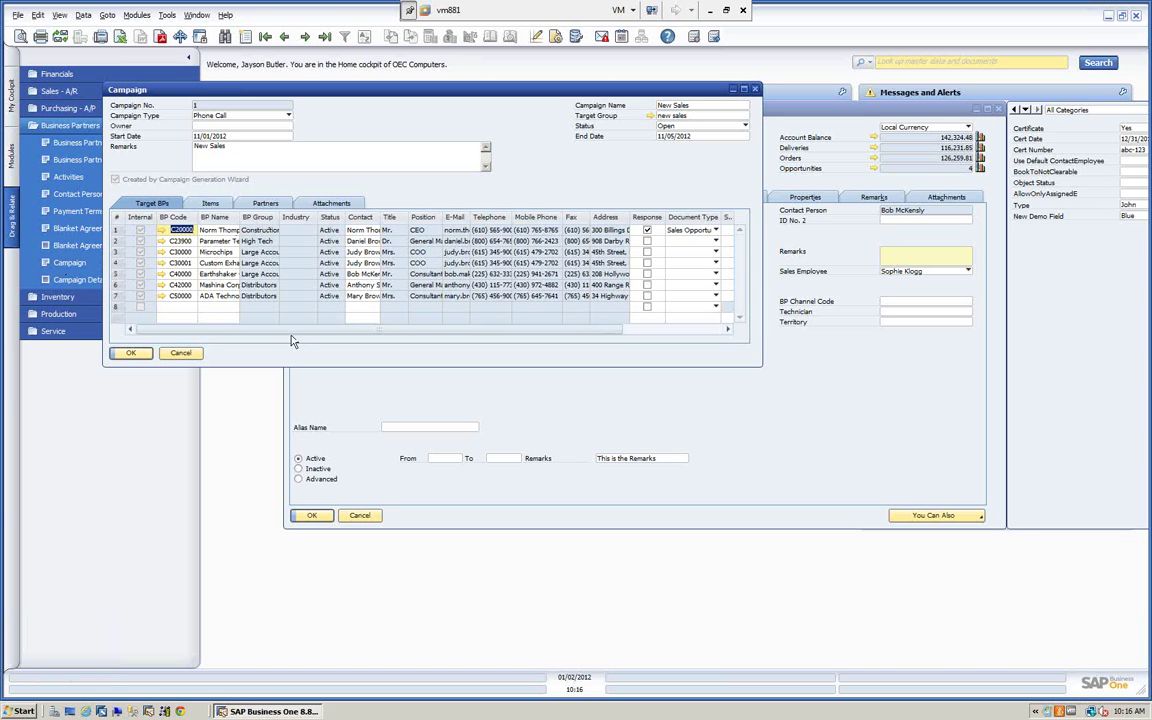
pyautogui.click(180, 353)
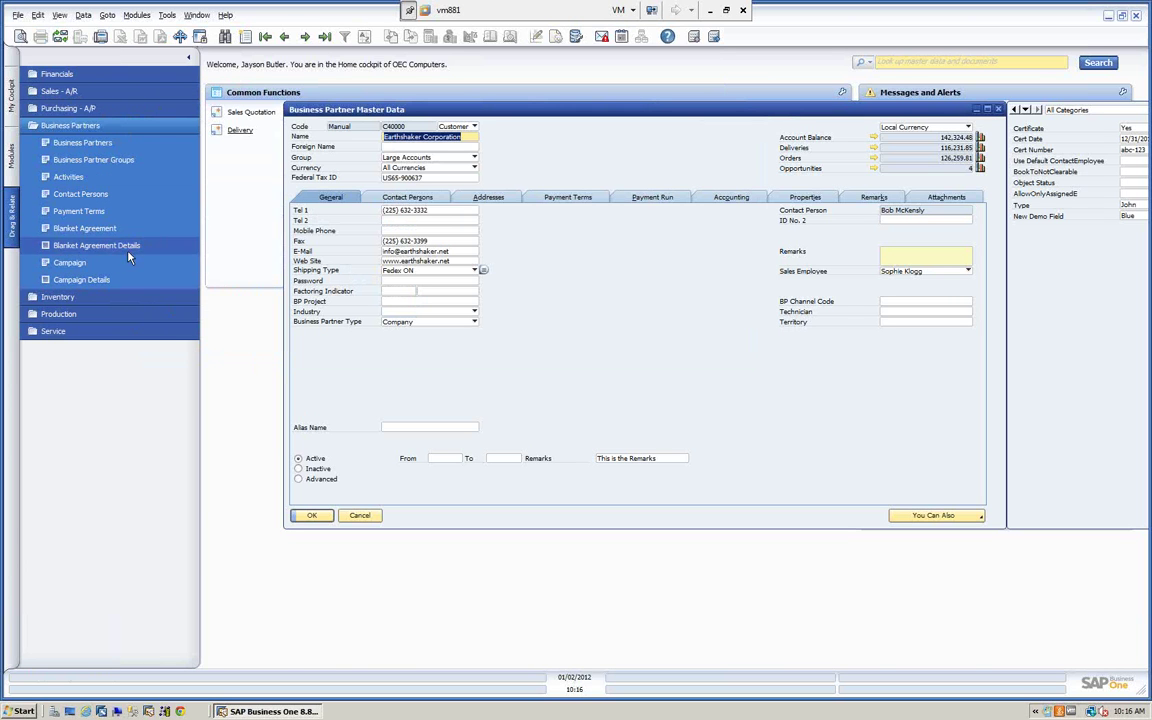
# Step: Review the relatable documents under Sales - A/R, Financials and Purchasing - A/P in Drag & Relate, and reopen the Business Partners group
pyautogui.click(72, 91)
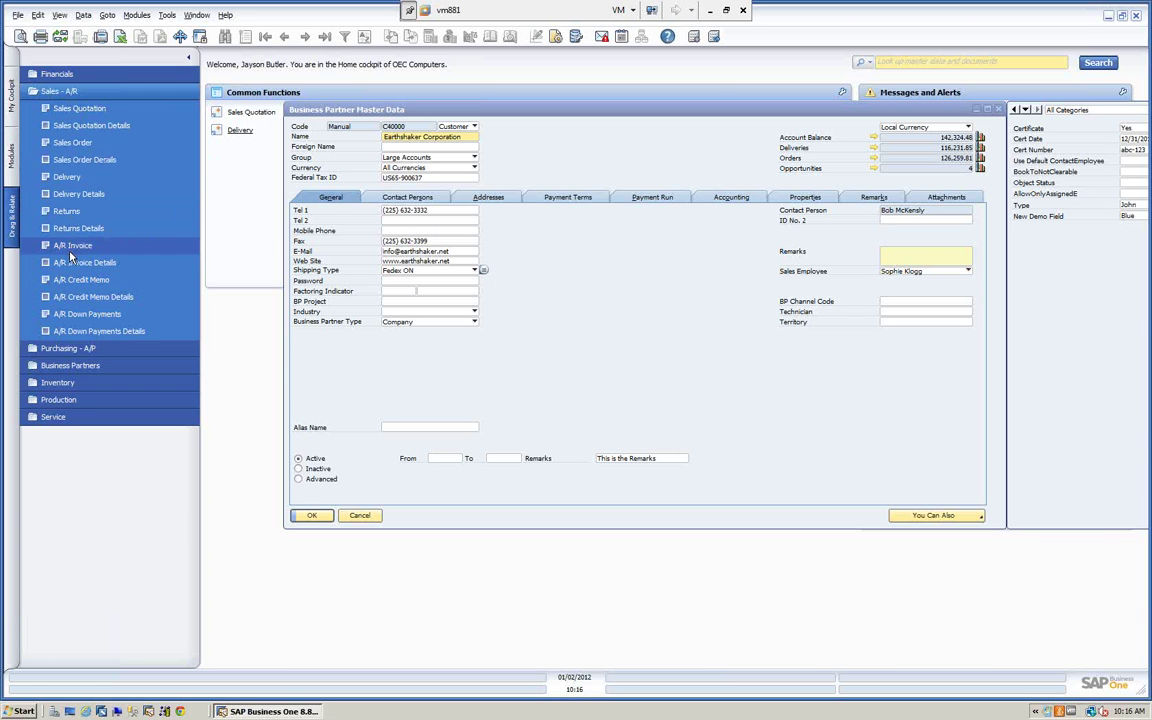
pyautogui.click(64, 92)
pyautogui.click(60, 73)
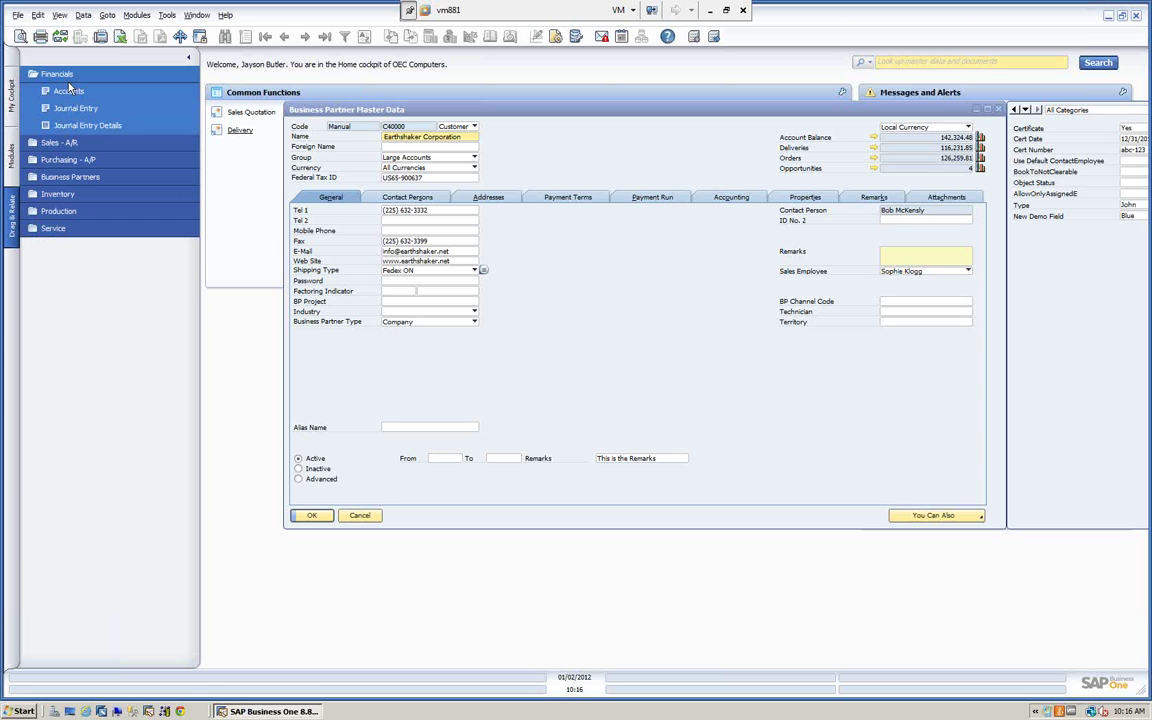
pyautogui.click(62, 75)
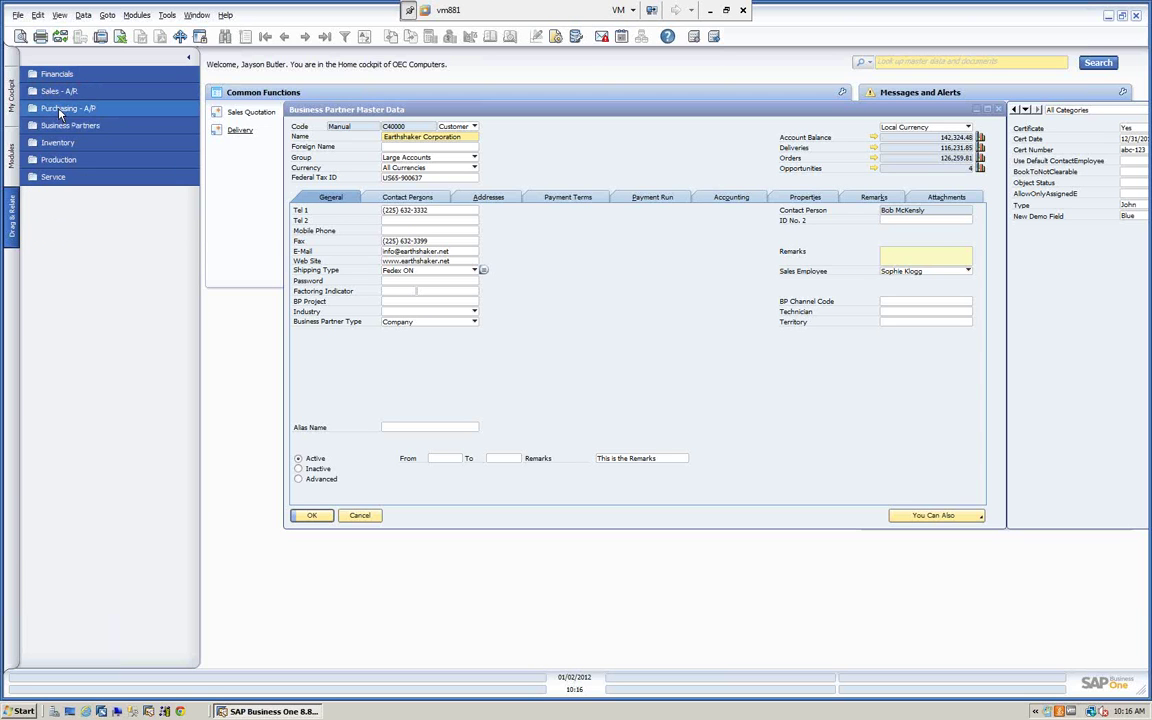
pyautogui.click(56, 104)
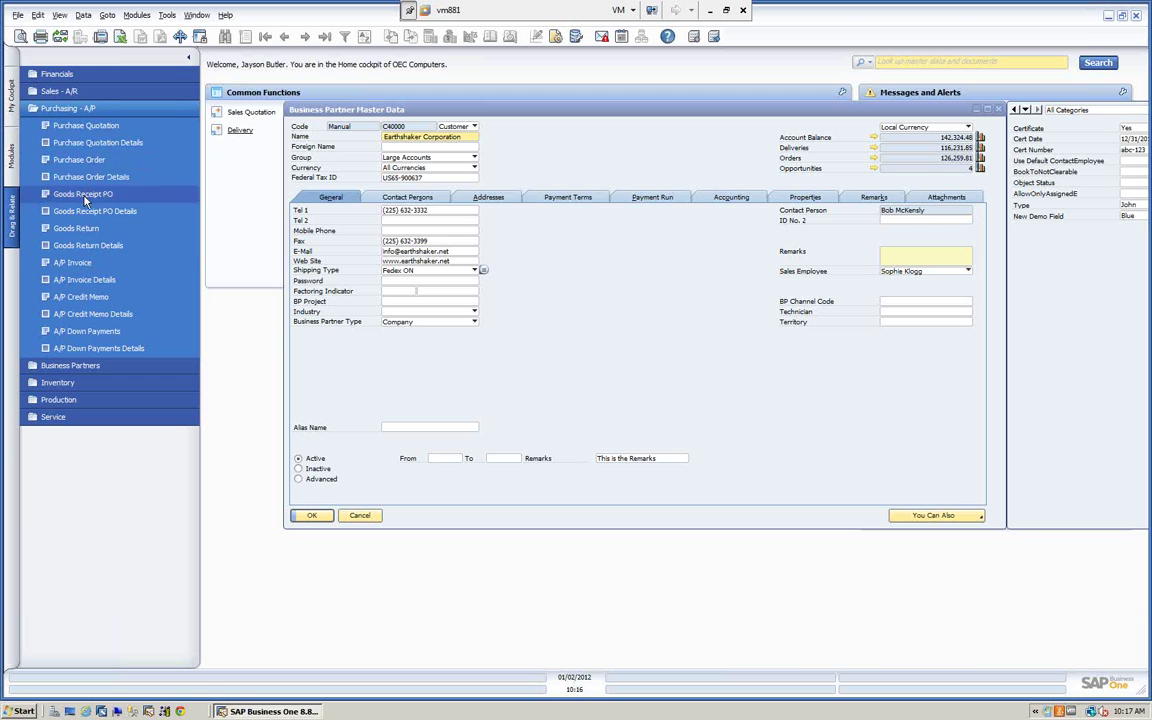
pyautogui.click(60, 107)
pyautogui.click(72, 127)
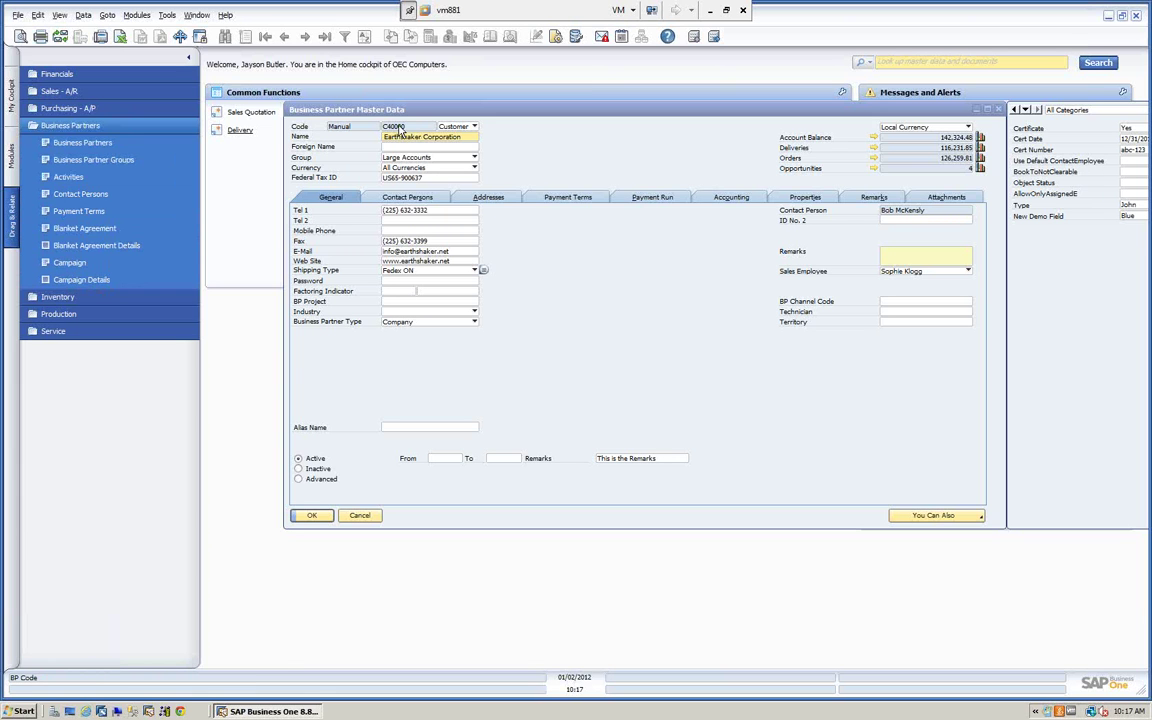
# Step: Relate Earthshaker Corporation to Blanket Agreement, open the New Constuction Project agreement from the list and close both windows
pyautogui.moveTo(384, 136); pyautogui.dragTo(462, 136)
pyautogui.moveTo(234, 185); pyautogui.dragTo(86, 230)
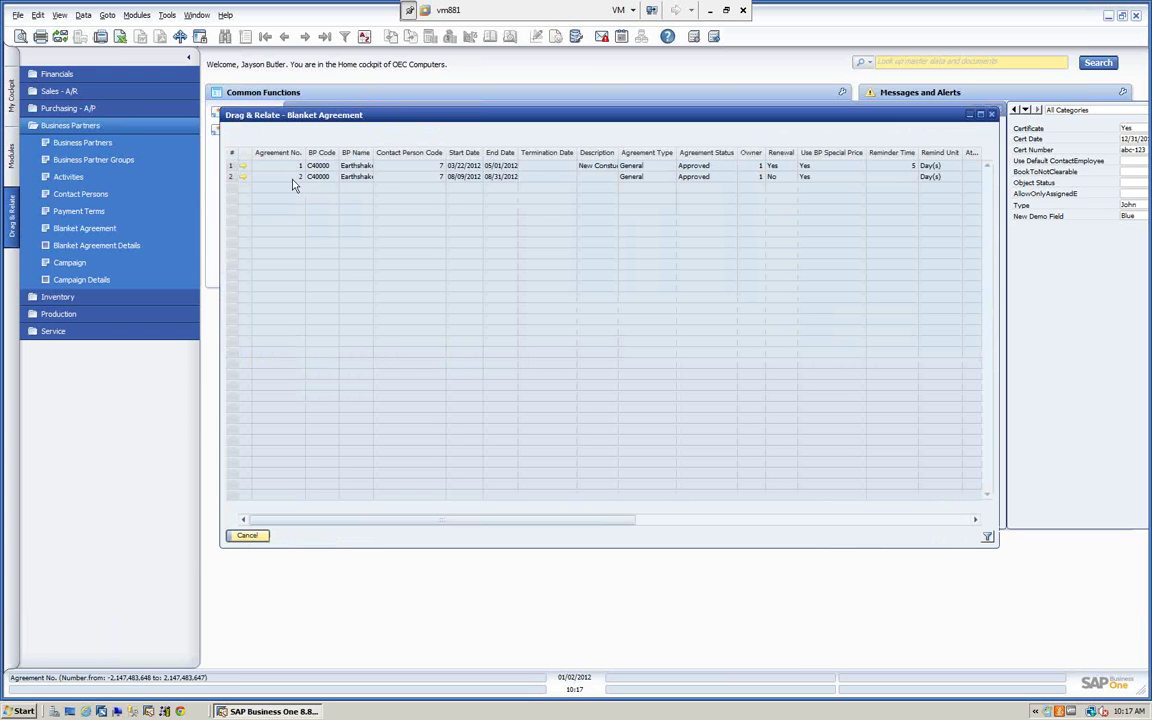
pyautogui.click(242, 165)
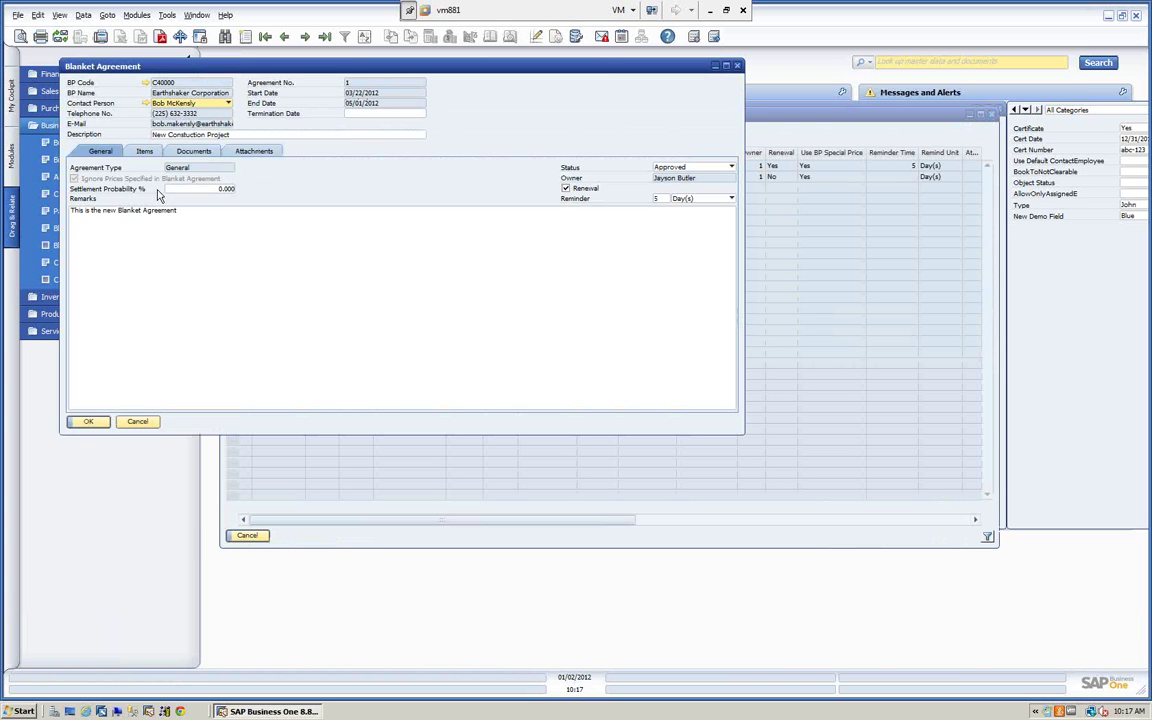
pyautogui.click(136, 421)
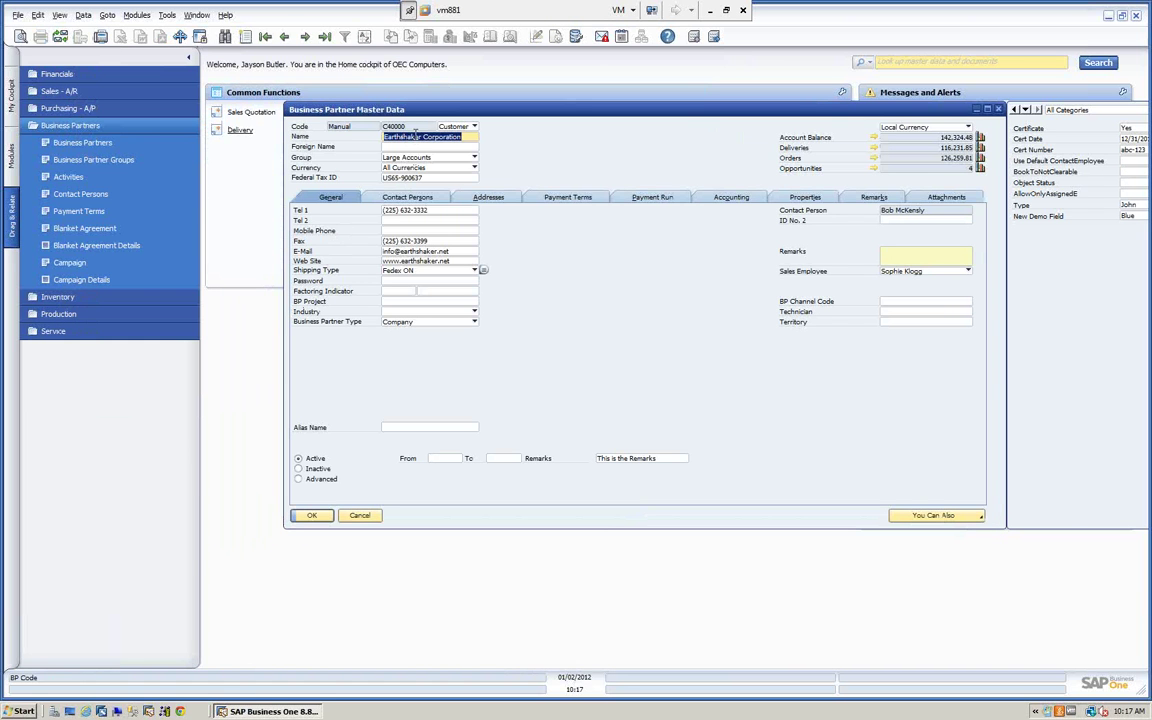
# Step: Relate Earthshaker Corporation to Blanket Agreement Details, view the agreements' item rows and close the list
pyautogui.moveTo(414, 137); pyautogui.dragTo(200, 170)
pyautogui.moveTo(60, 280); pyautogui.dragTo(66, 245)
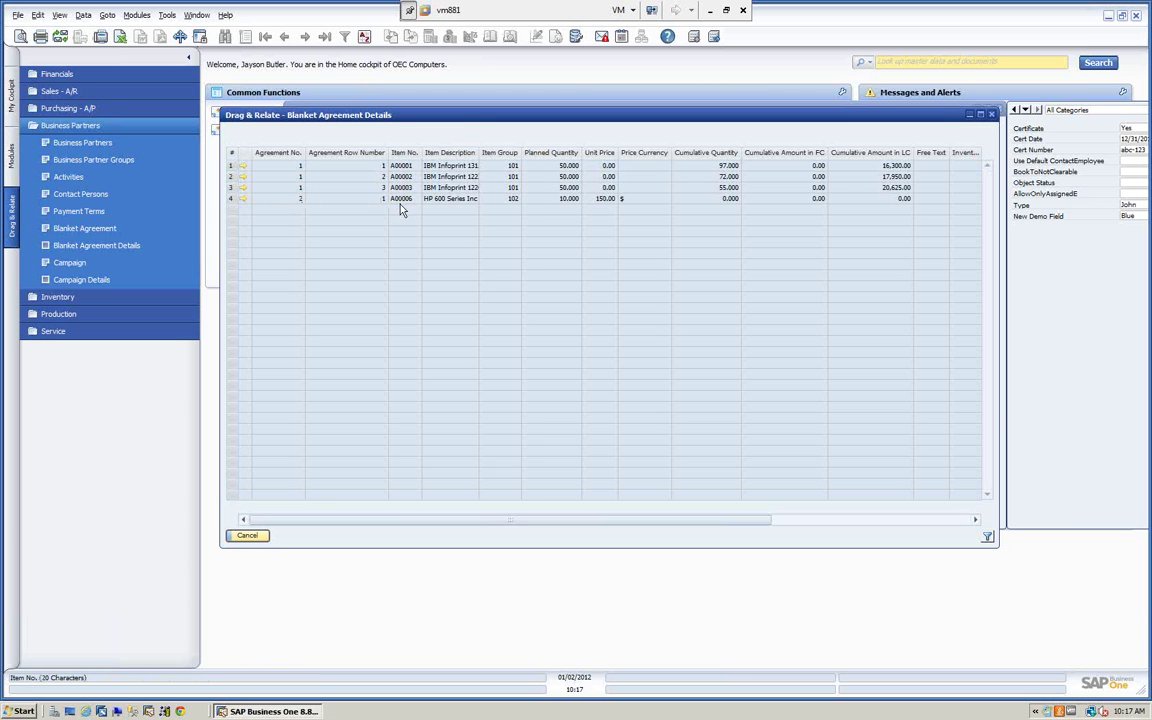
pyautogui.click(247, 535)
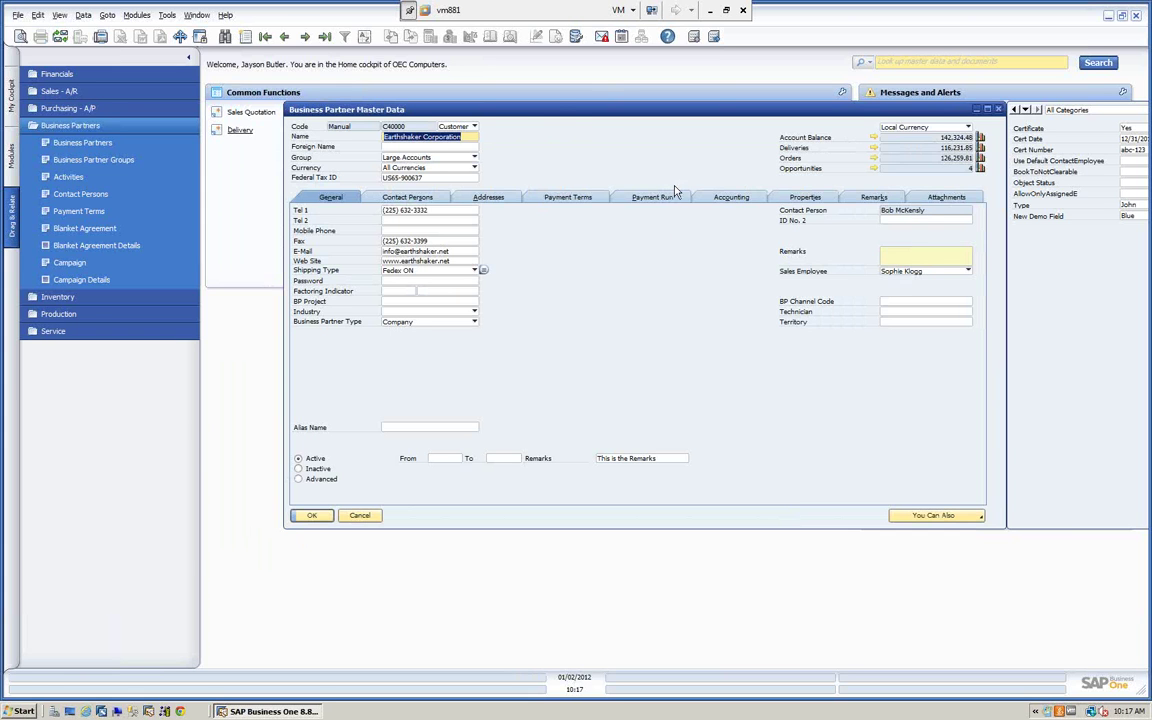
# Step: Relate the business partner's code to Campaign and to Campaign Details, viewing and closing each result
pyautogui.moveTo(570, 112); pyautogui.dragTo(541, 121)
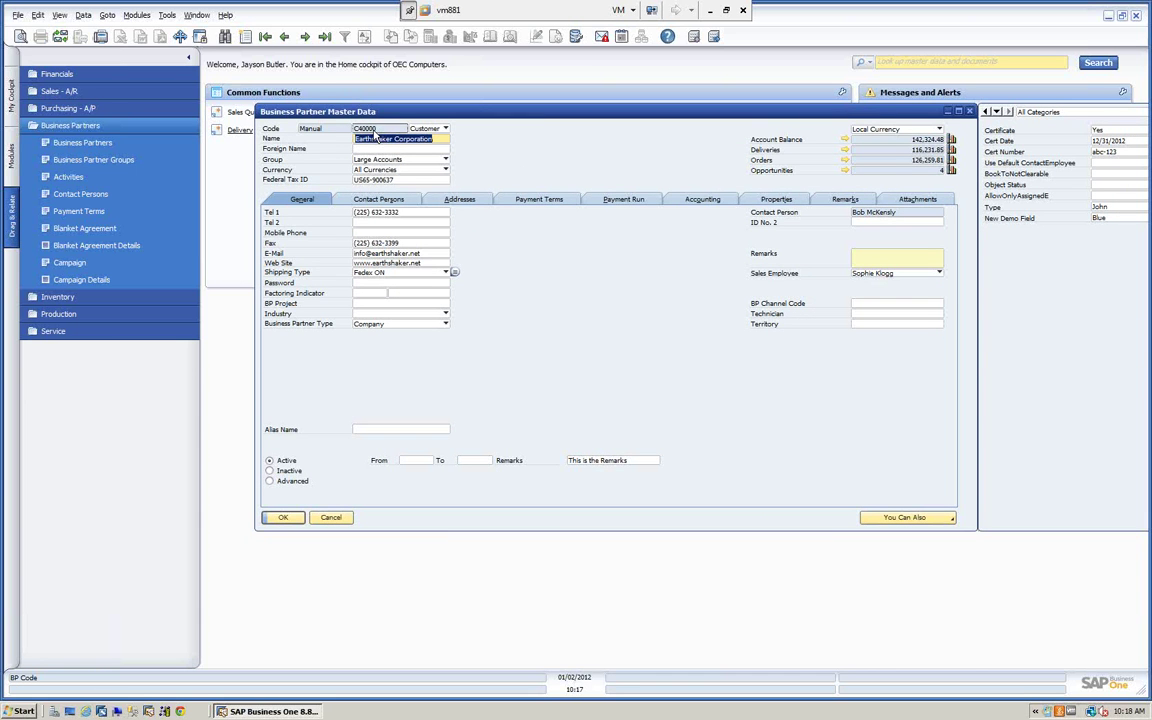
pyautogui.click(66, 263)
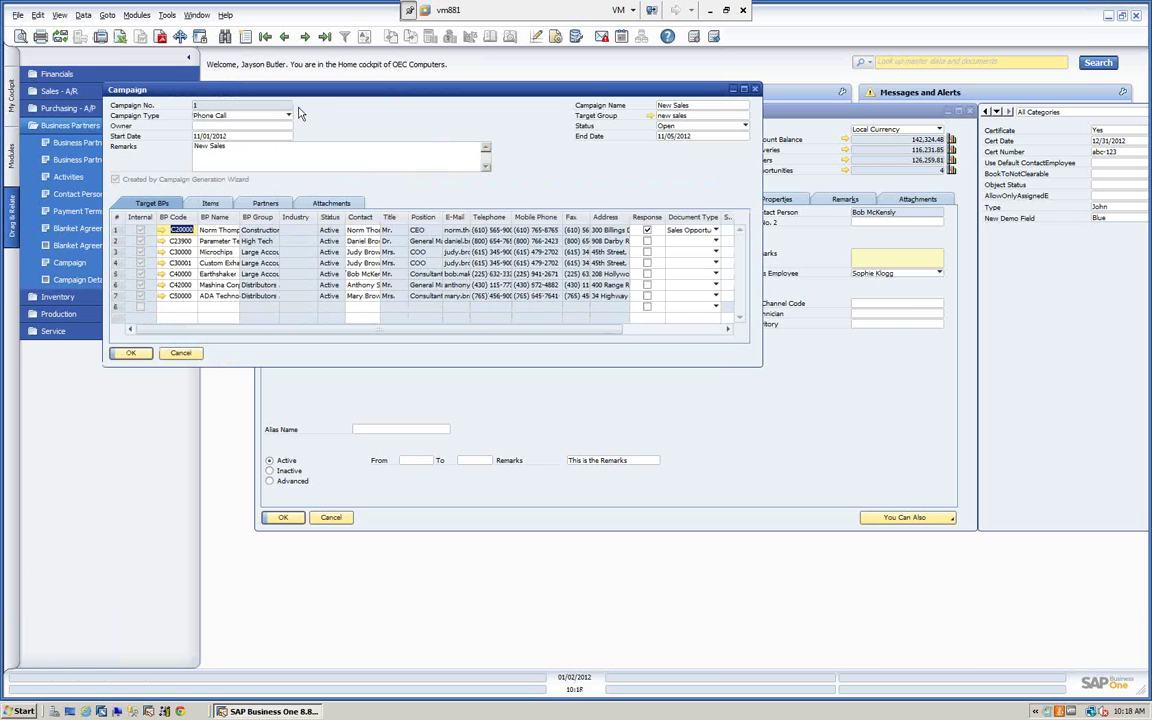
pyautogui.click(180, 354)
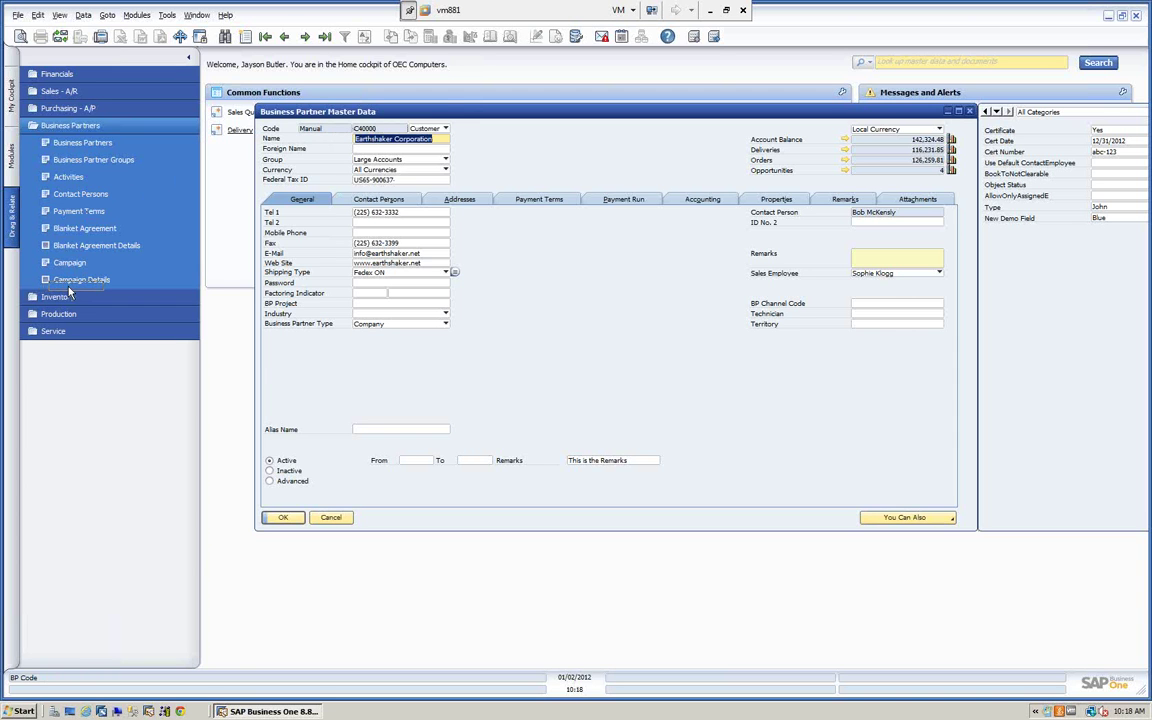
pyautogui.moveTo(70, 292); pyautogui.dragTo(80, 280)
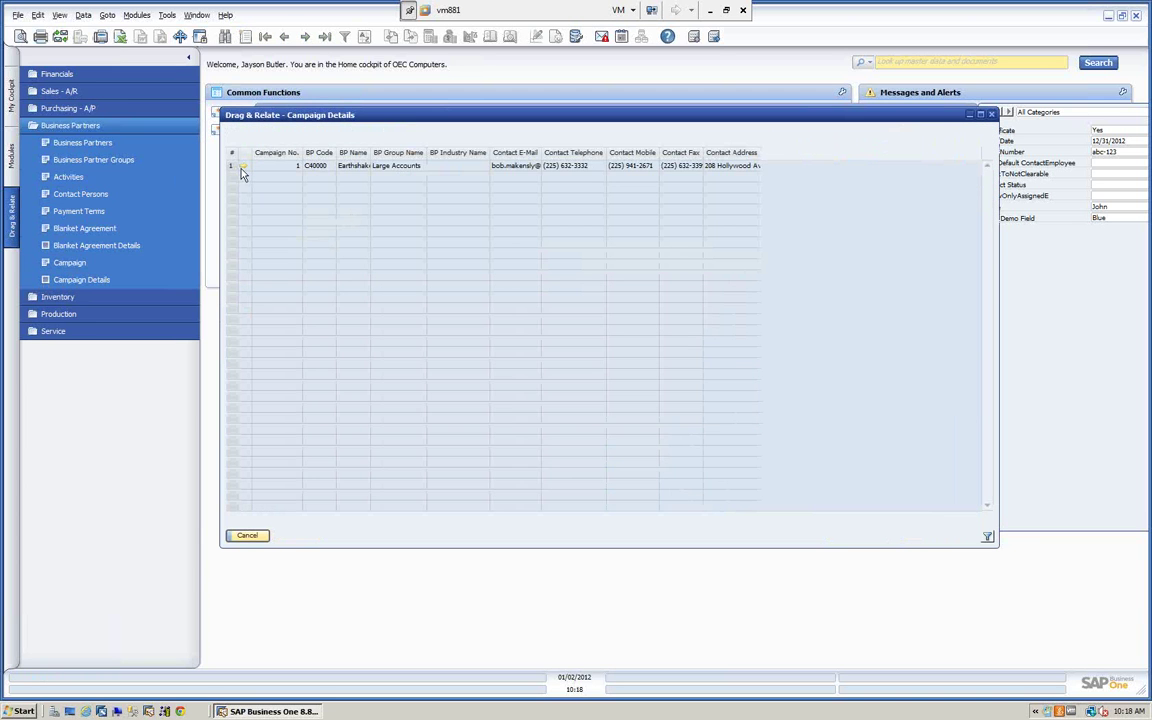
pyautogui.click(245, 535)
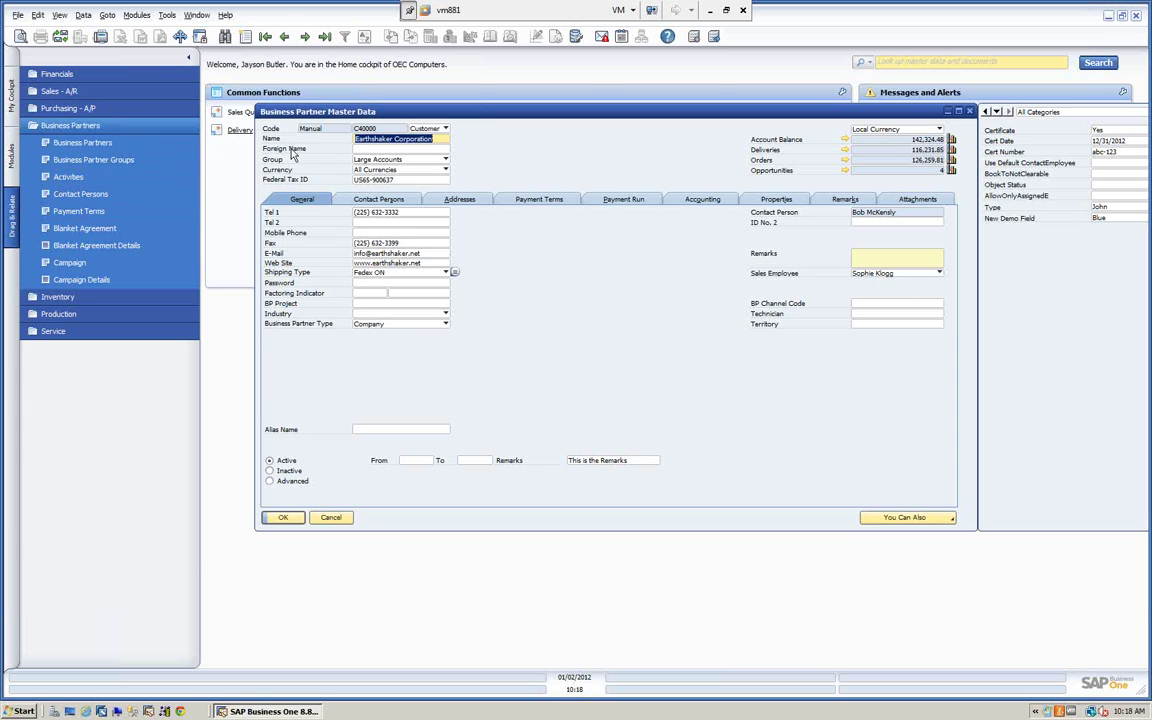
# Step: Find the second blanket agreement by business partner name from the Business Partners module, close it and return to Drag & Relate
pyautogui.click(10, 150)
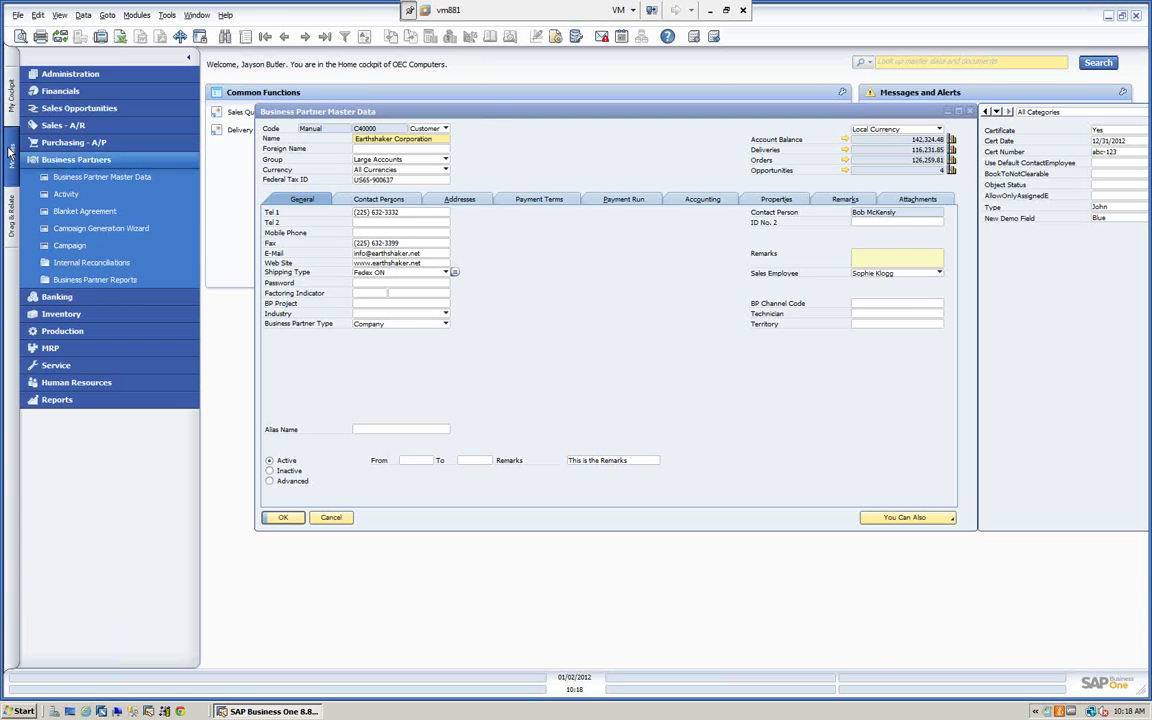
pyautogui.click(100, 211)
pyautogui.moveTo(241, 75); pyautogui.dragTo(323, 107)
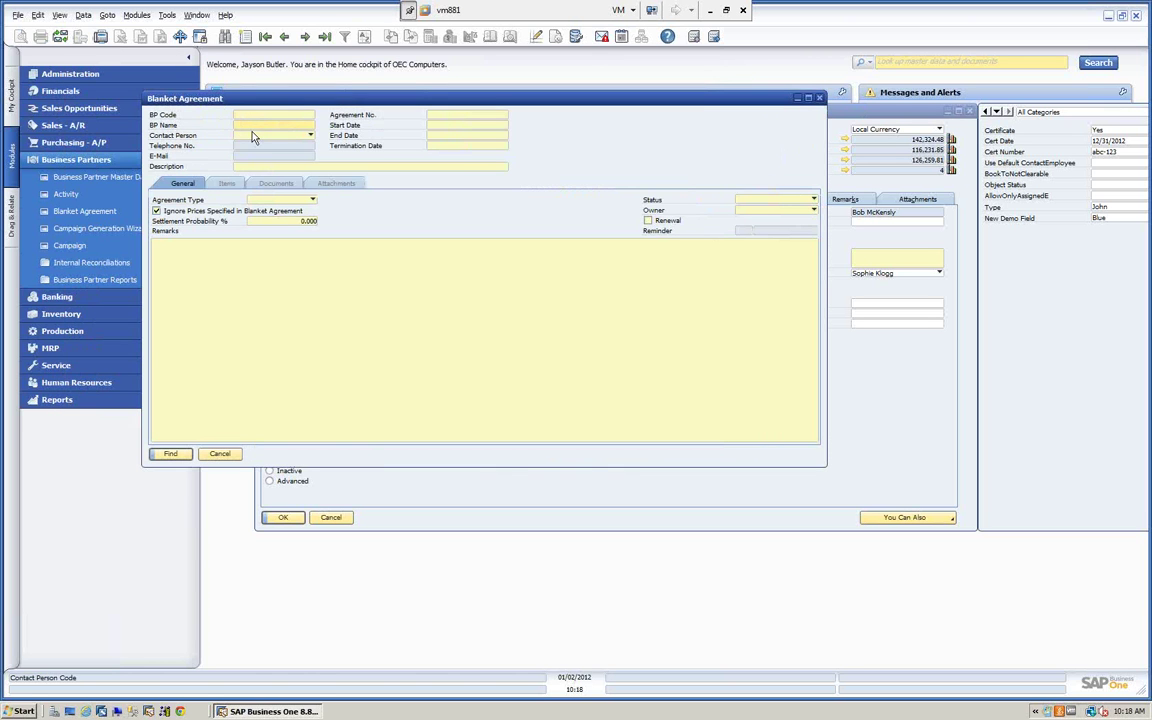
pyautogui.click(172, 454)
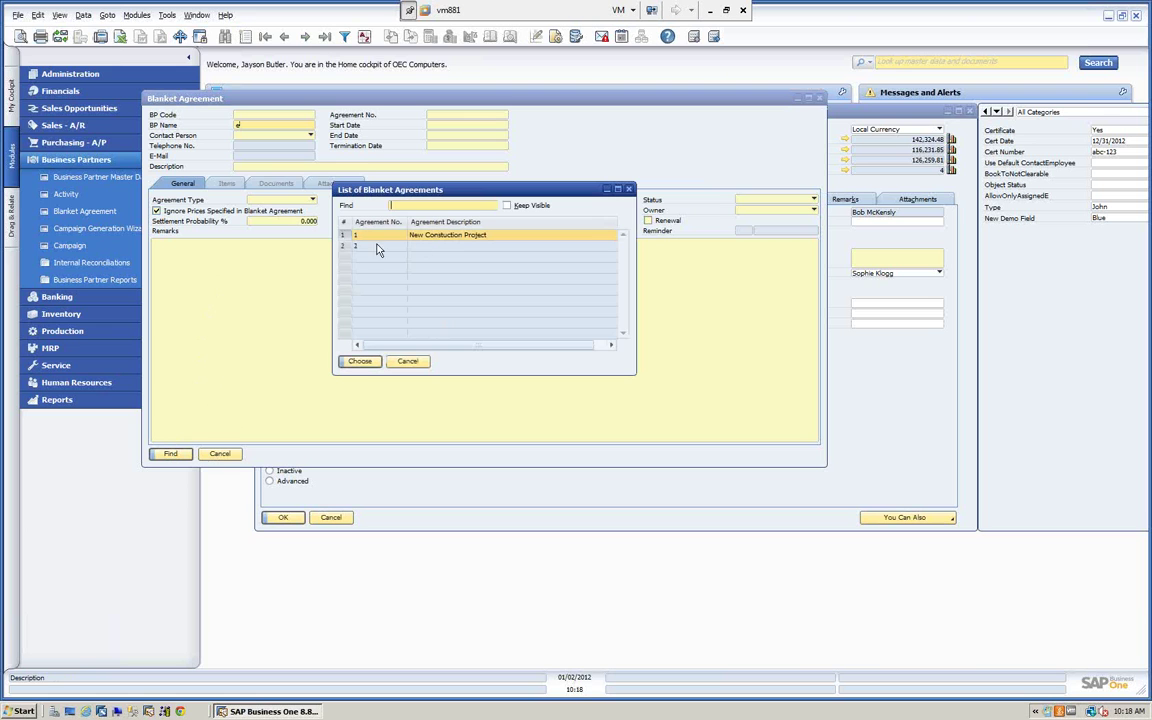
pyautogui.click(355, 246)
pyautogui.click(362, 361)
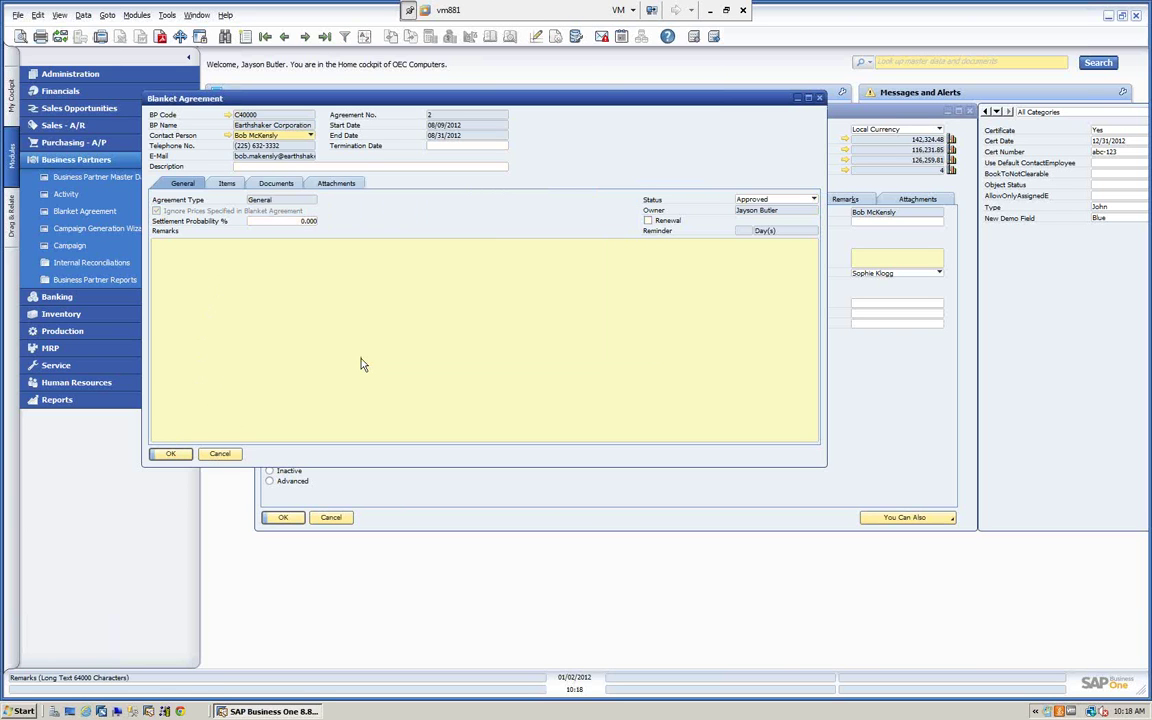
pyautogui.click(227, 456)
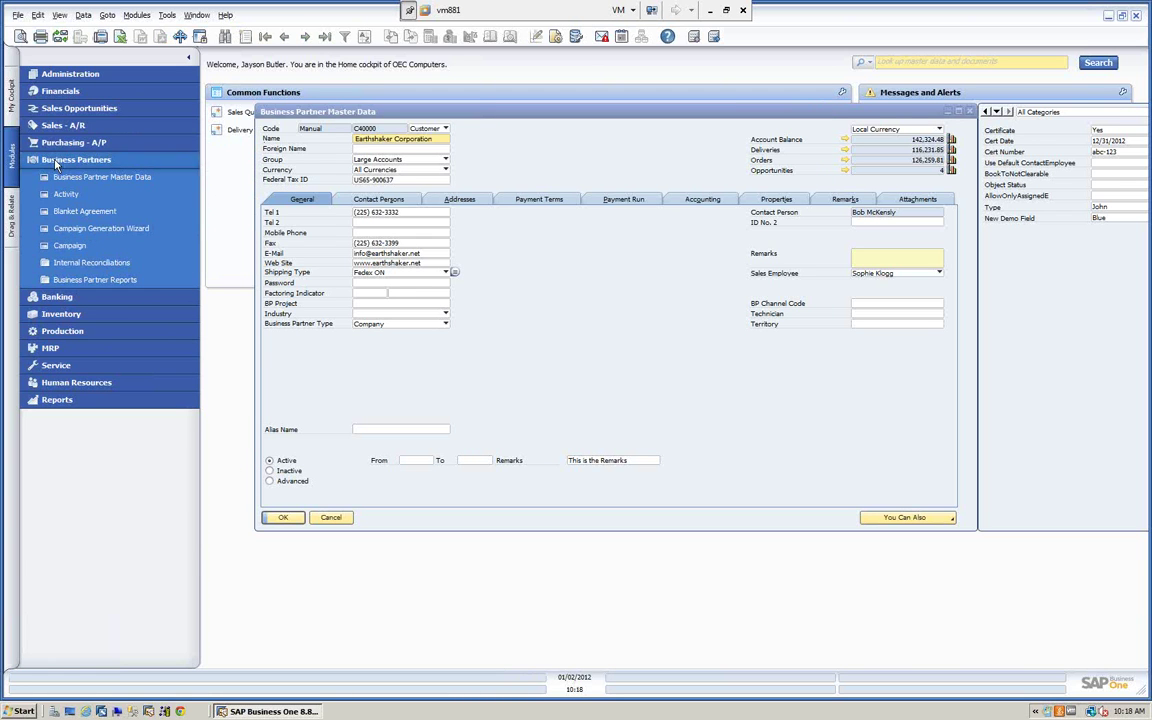
pyautogui.click(12, 215)
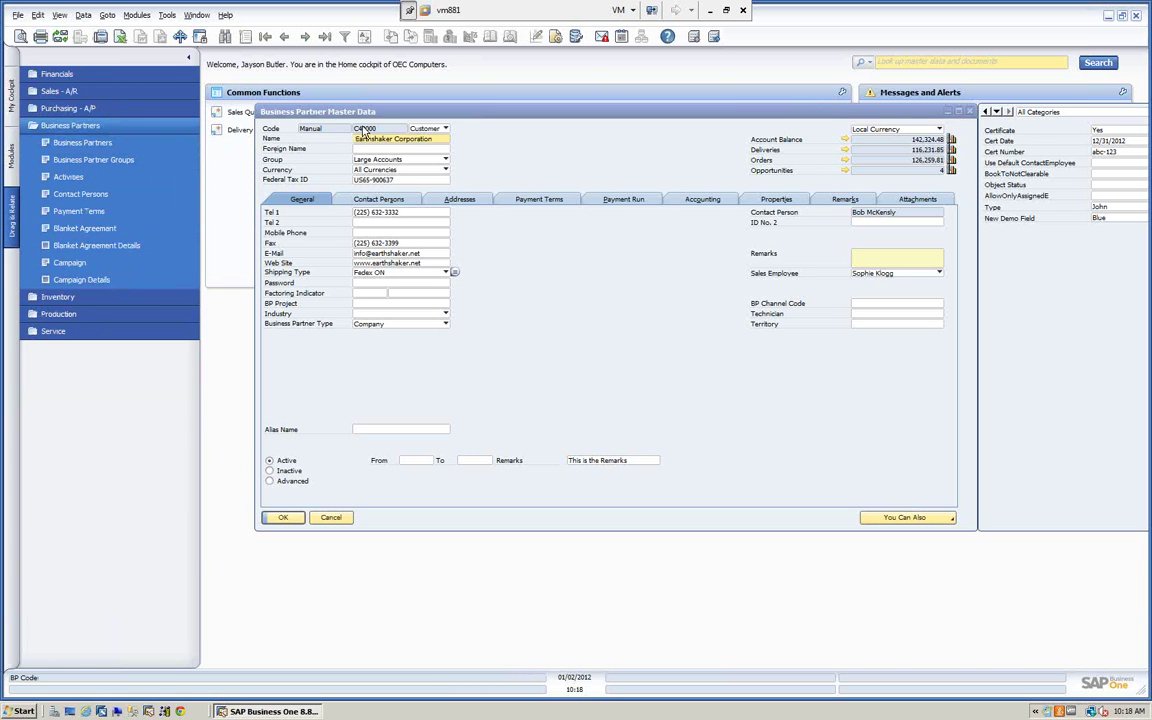
# Step: Check the business partner's contact persons in the master record, relate its code to Contact Persons and close the list
pyautogui.click(388, 200)
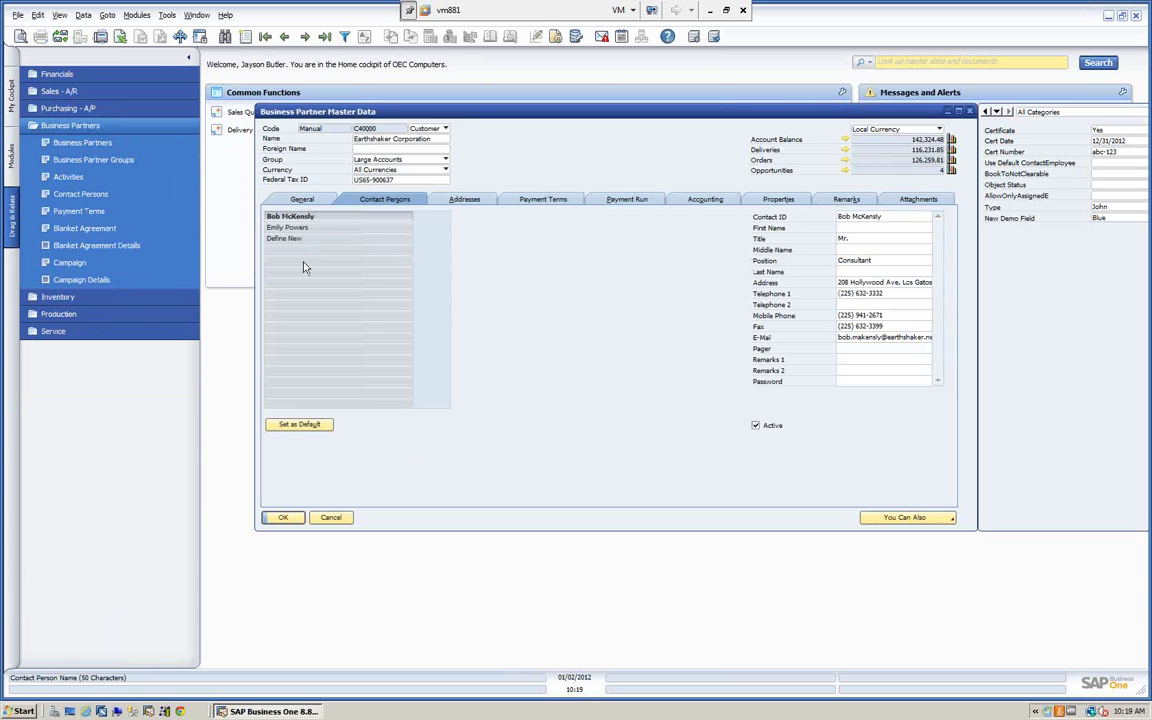
pyautogui.click(310, 202)
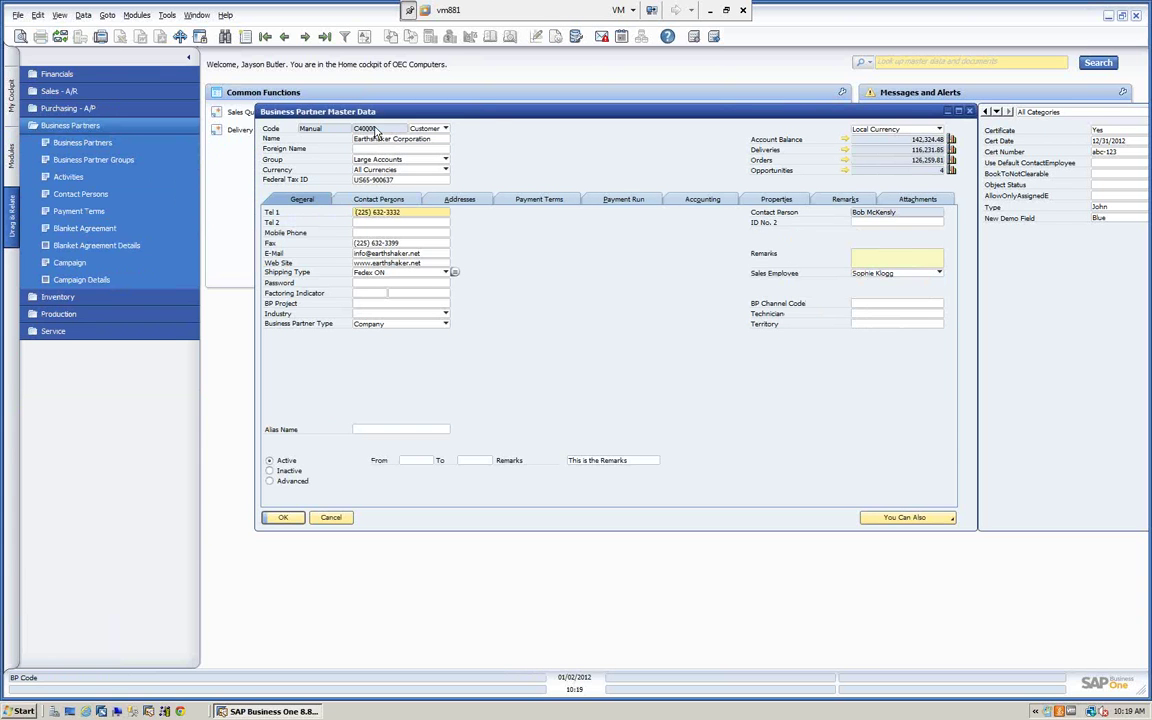
pyautogui.moveTo(342, 120); pyautogui.dragTo(171, 170)
pyautogui.moveTo(88, 194); pyautogui.dragTo(89, 194)
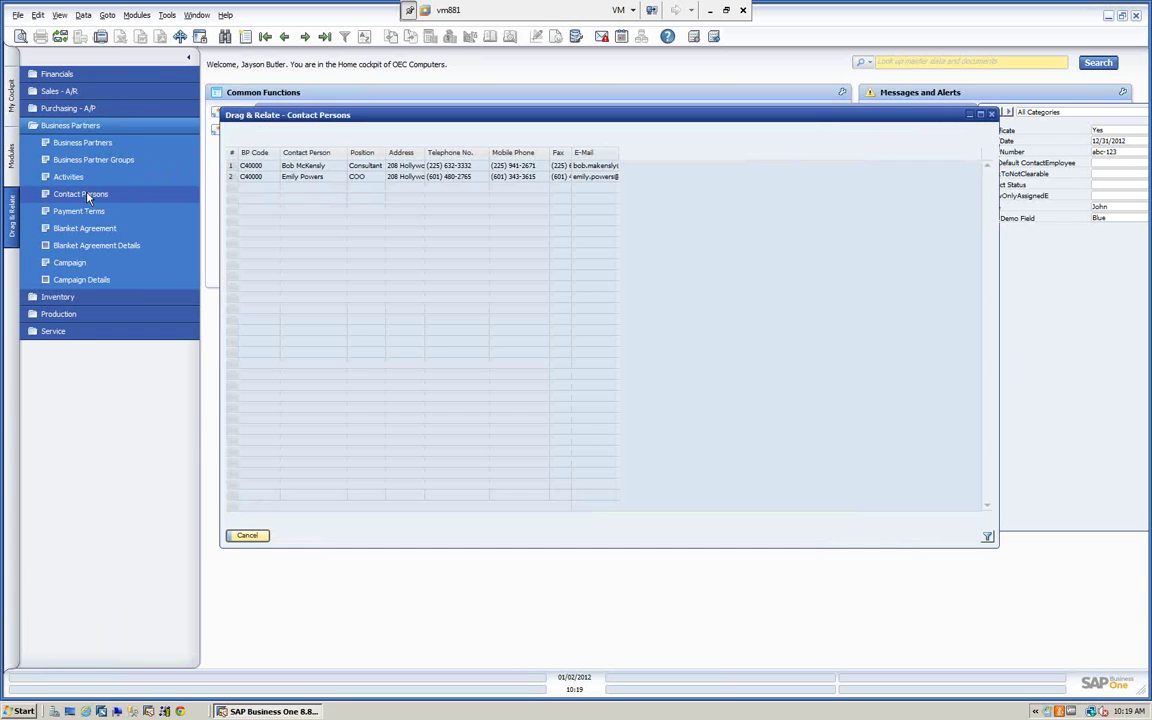
pyautogui.click(250, 535)
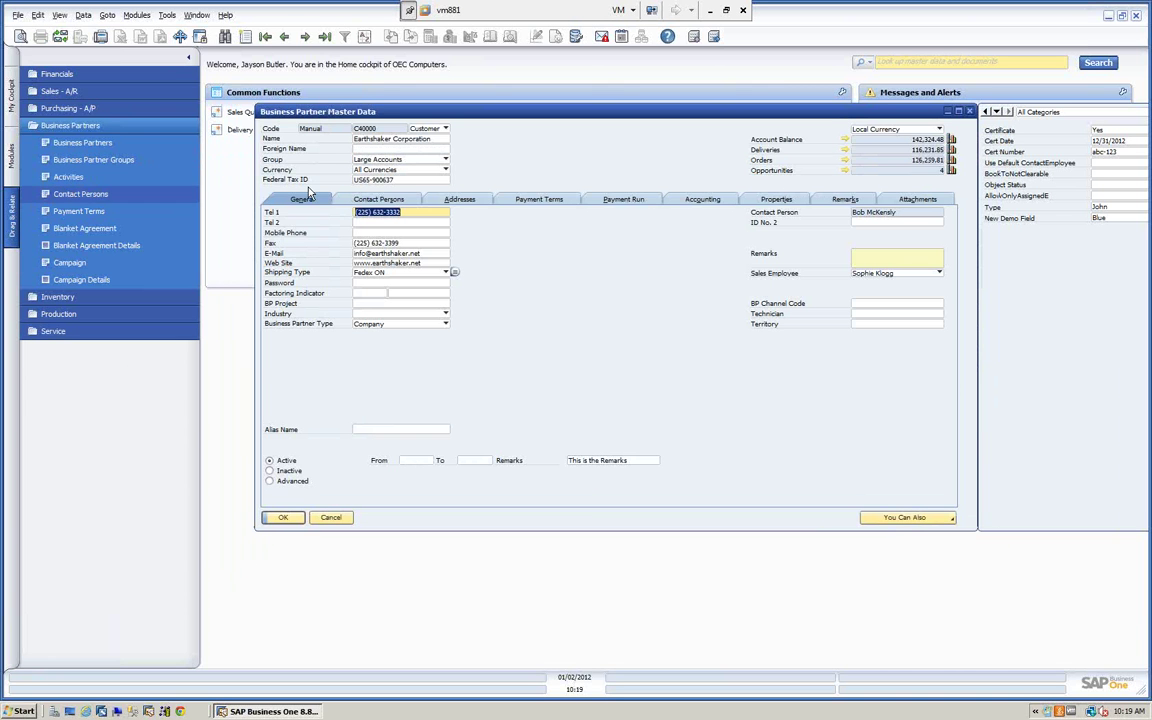
pyautogui.click(844, 140)
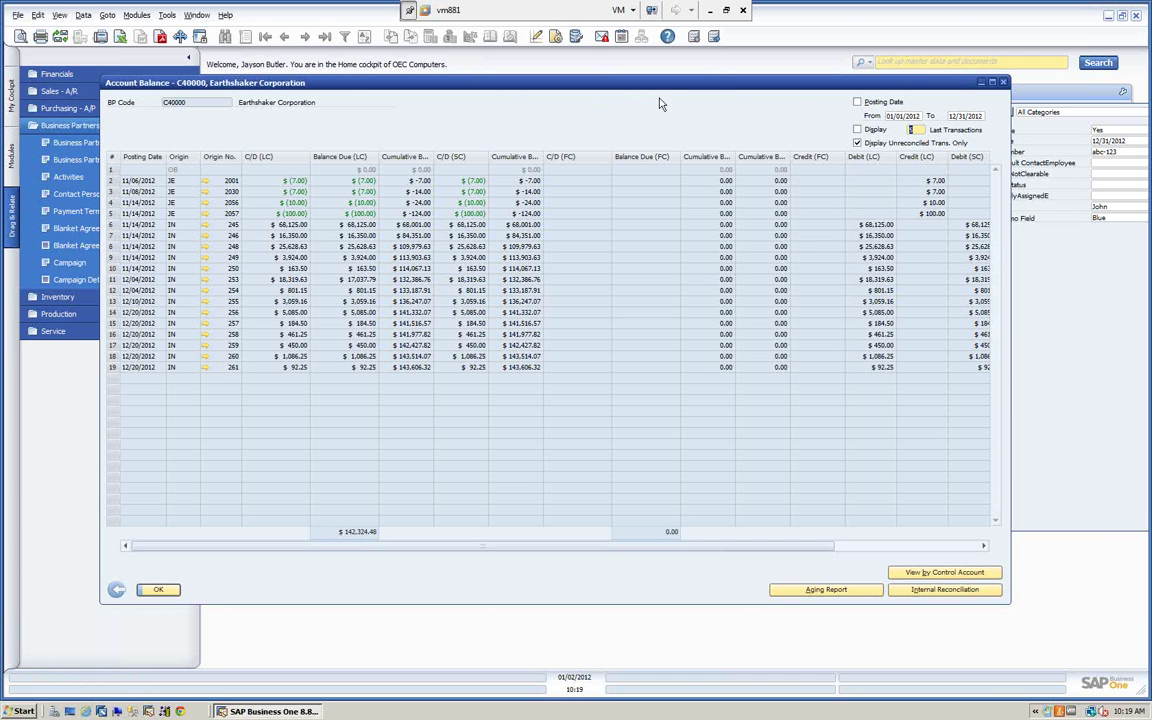
pyautogui.click(205, 367)
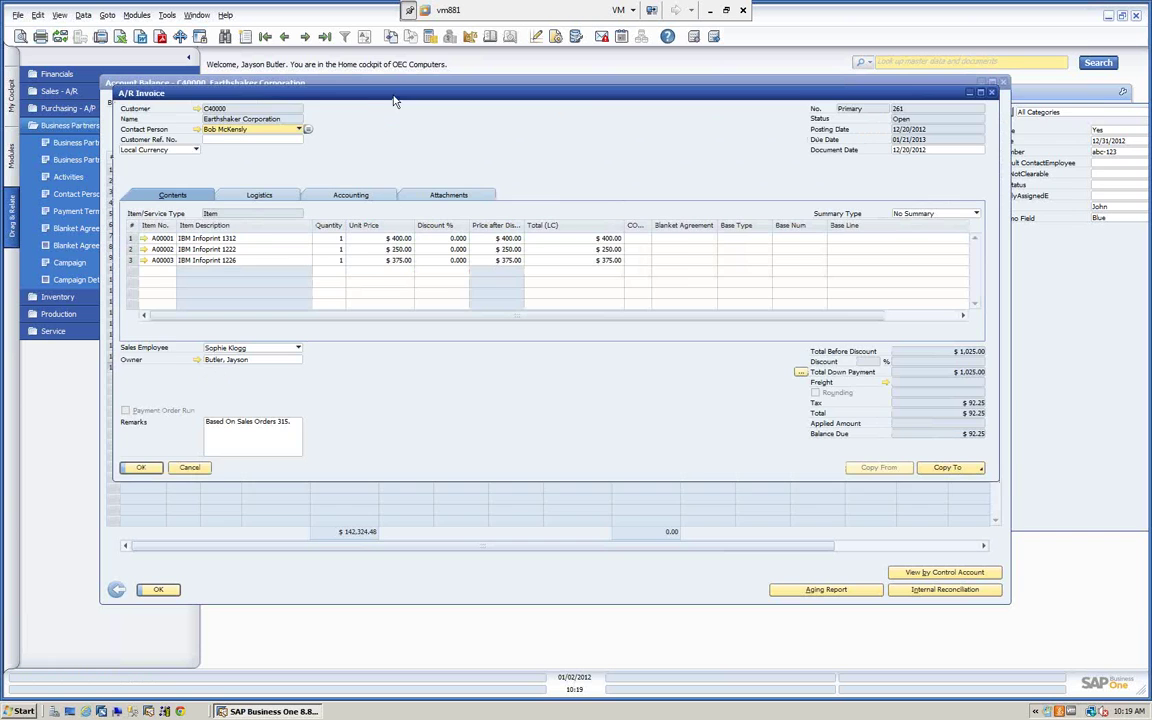
pyautogui.moveTo(392, 93); pyautogui.dragTo(560, 135)
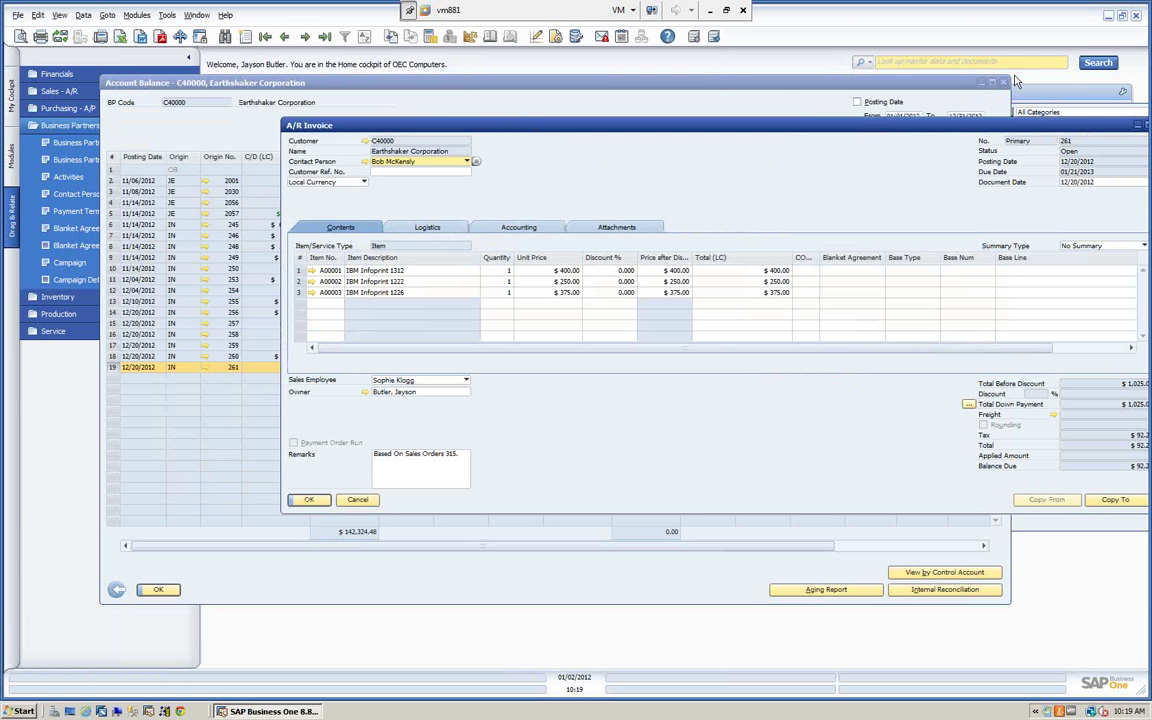
pyautogui.click(1003, 84)
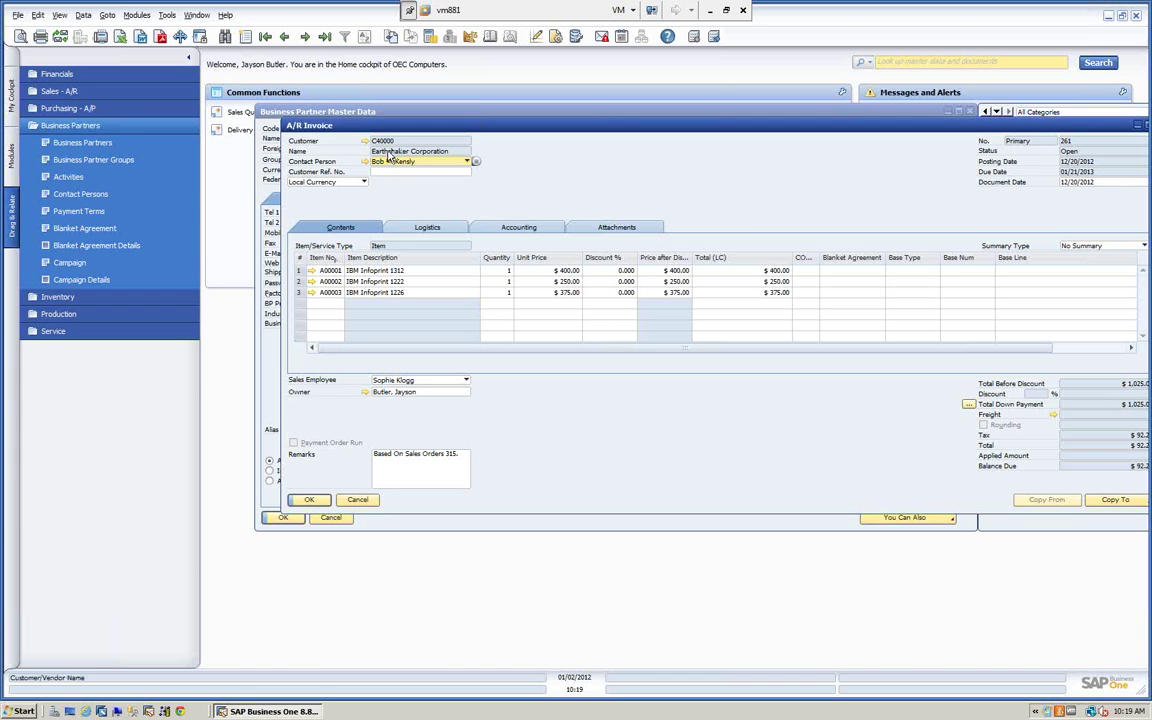
# Step: Relate the A/R invoice's contact person to Contact Persons, close the list and return to the business partner's master record
pyautogui.click(48, 195)
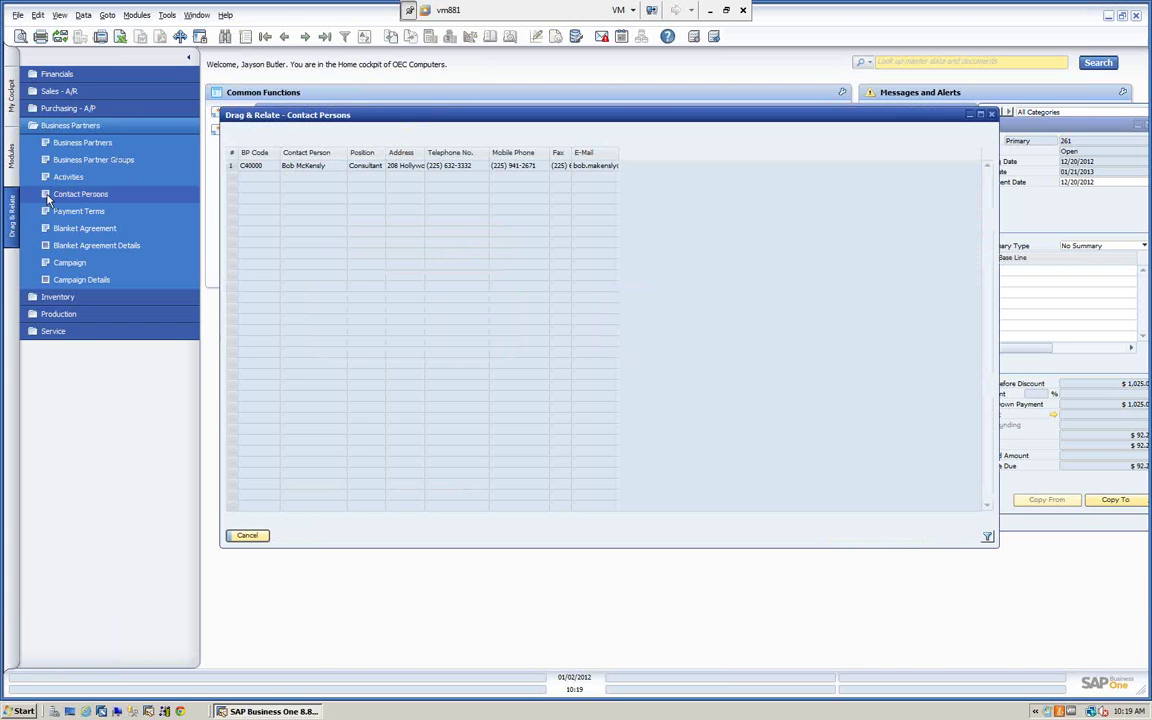
pyautogui.click(247, 535)
pyautogui.hotkey('ctrl', 'Tab')
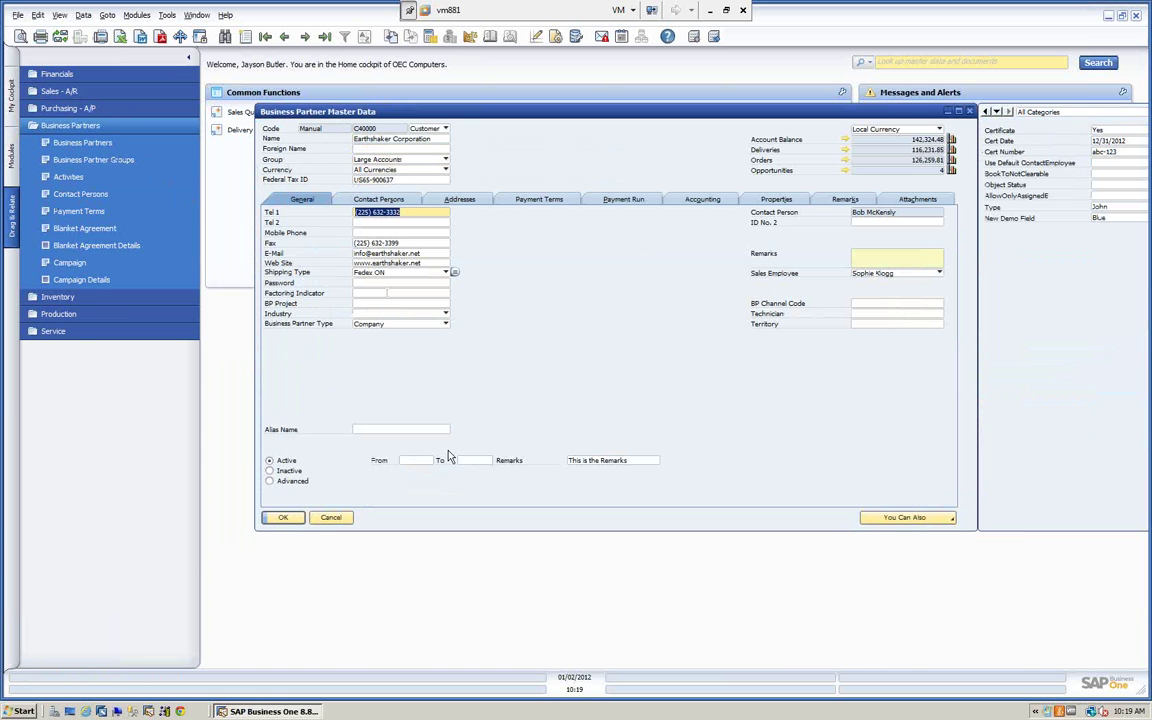
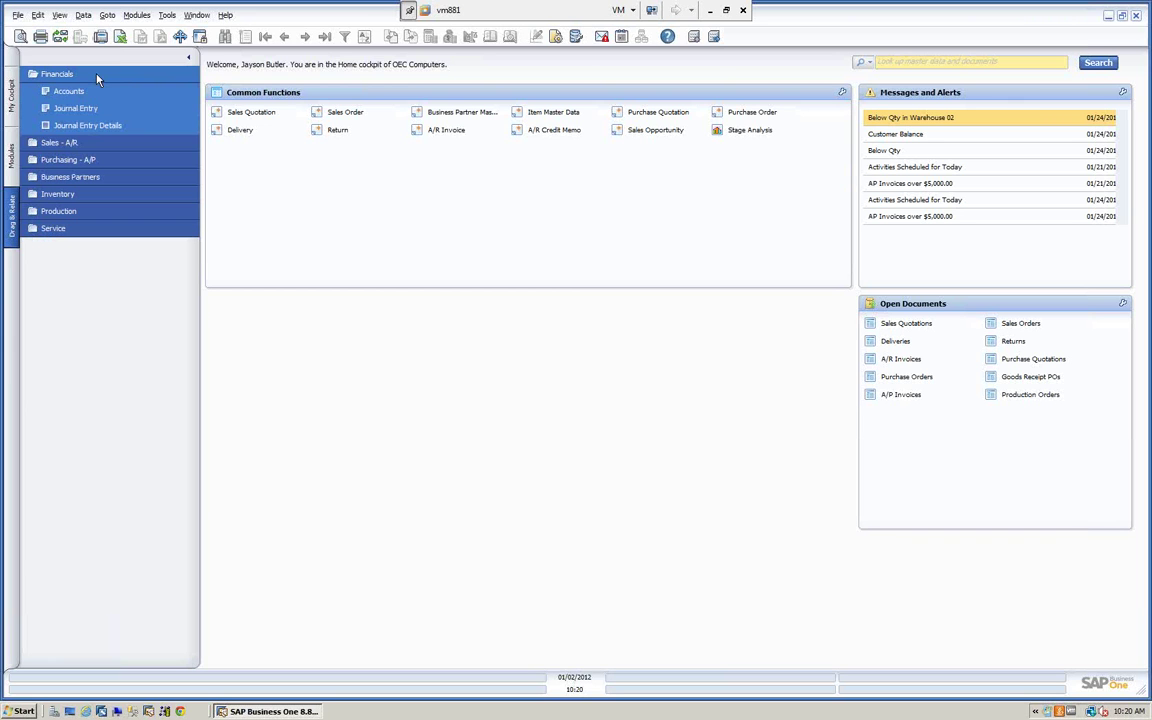
# Step: Review the Drag & Relate record types under Financials, Sales - A/R, Purchasing - A/P, Business Partners, Inventory, Production and Service
pyautogui.click(97, 77)
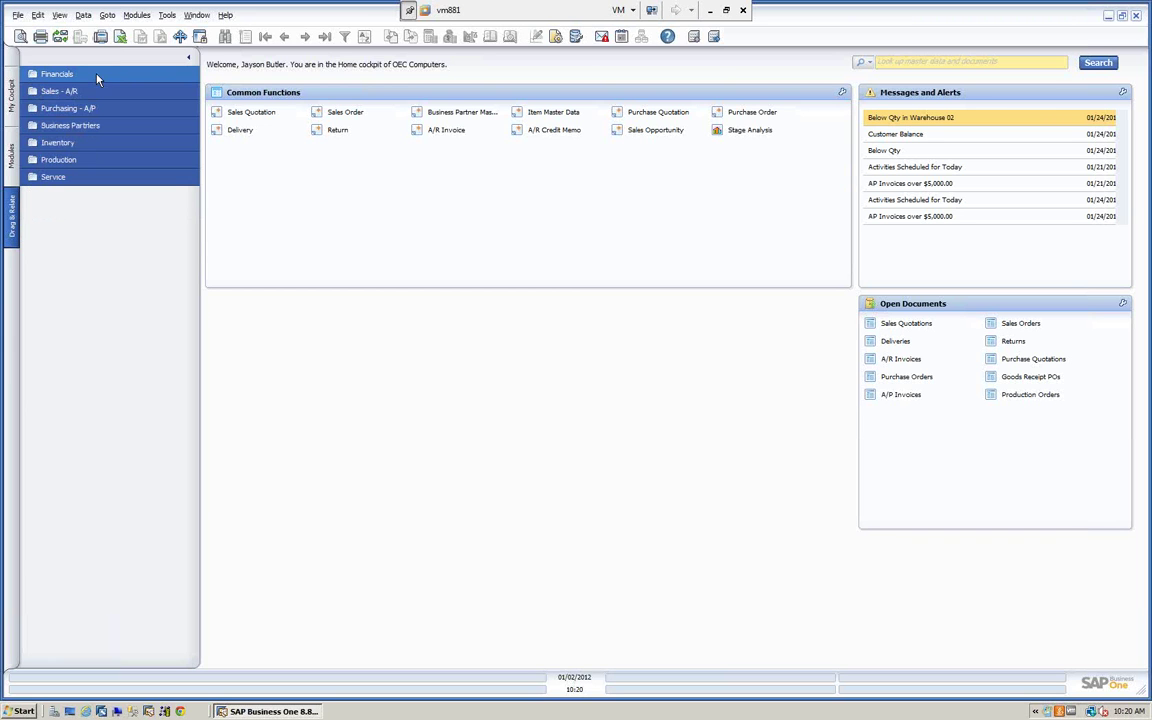
pyautogui.click(97, 92)
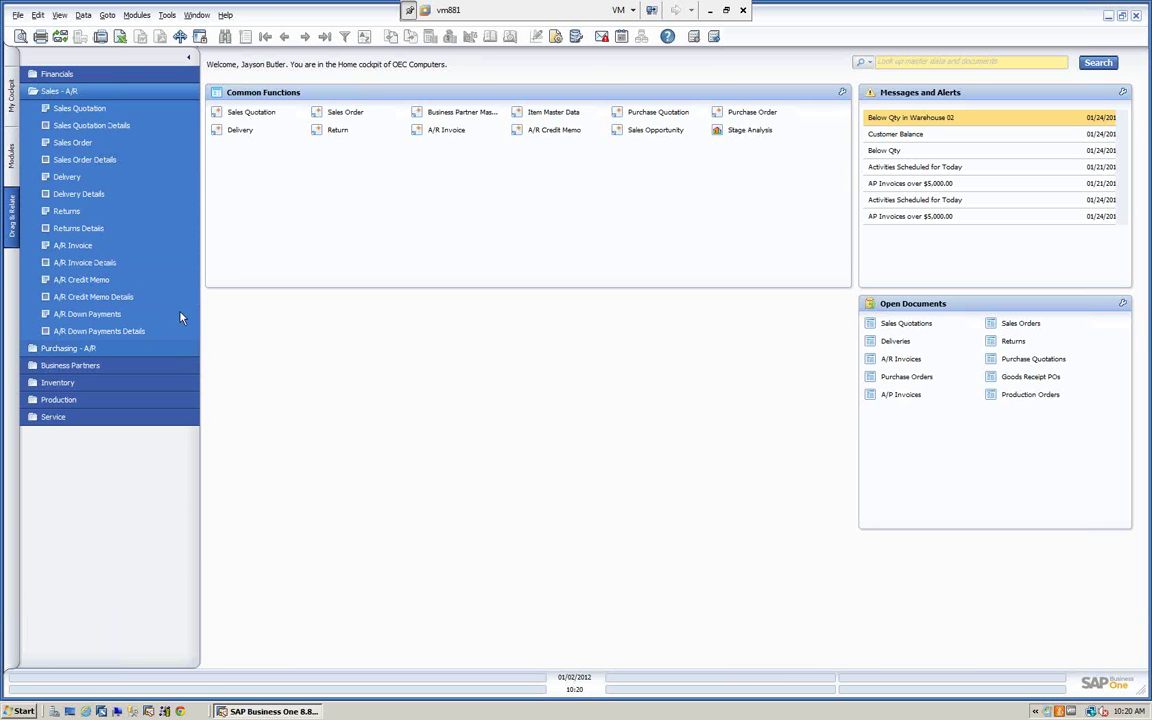
pyautogui.click(102, 91)
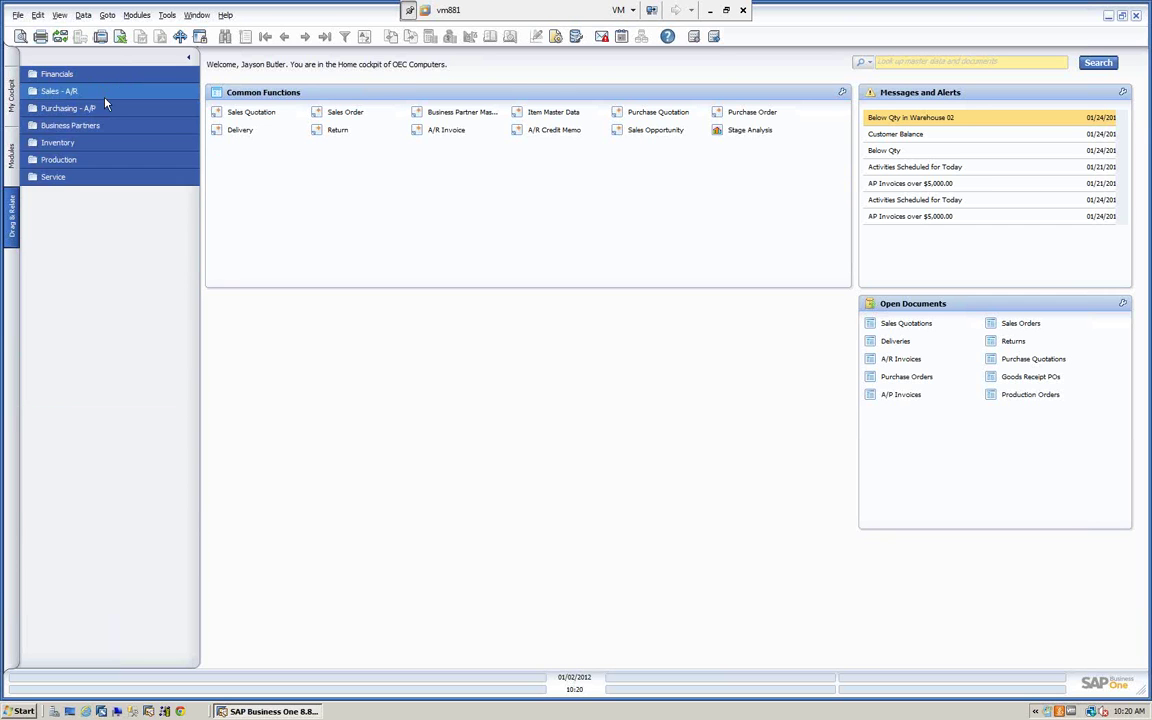
pyautogui.click(110, 108)
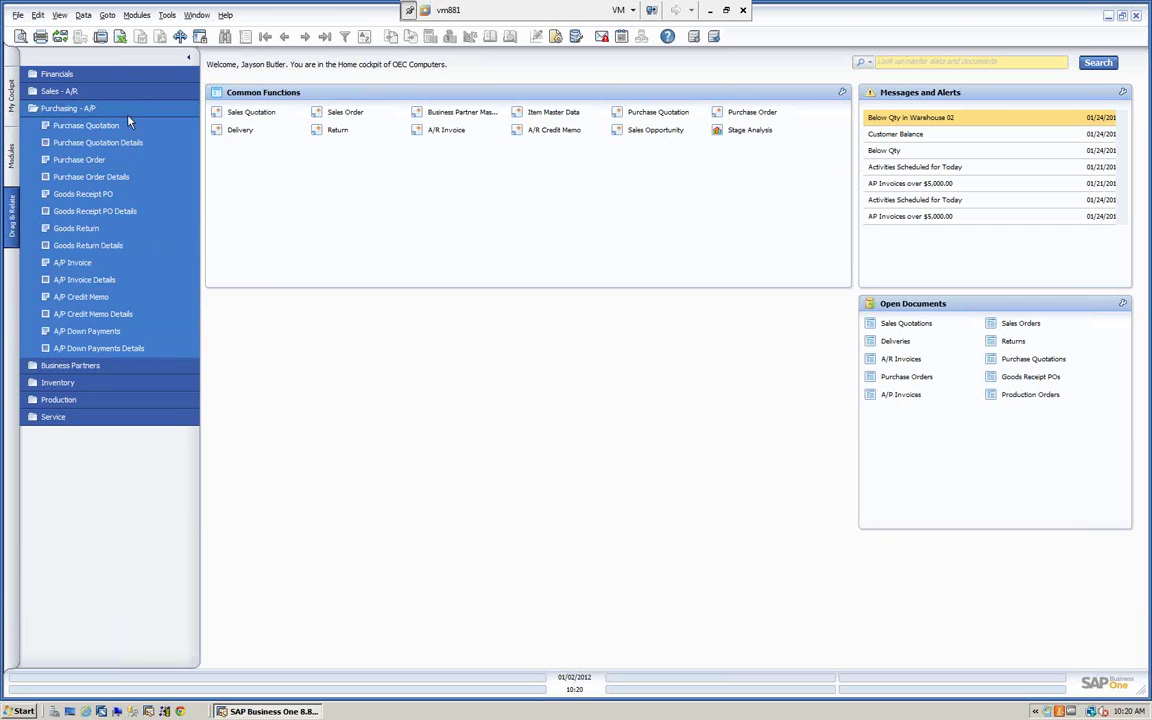
pyautogui.click(124, 108)
pyautogui.click(115, 125)
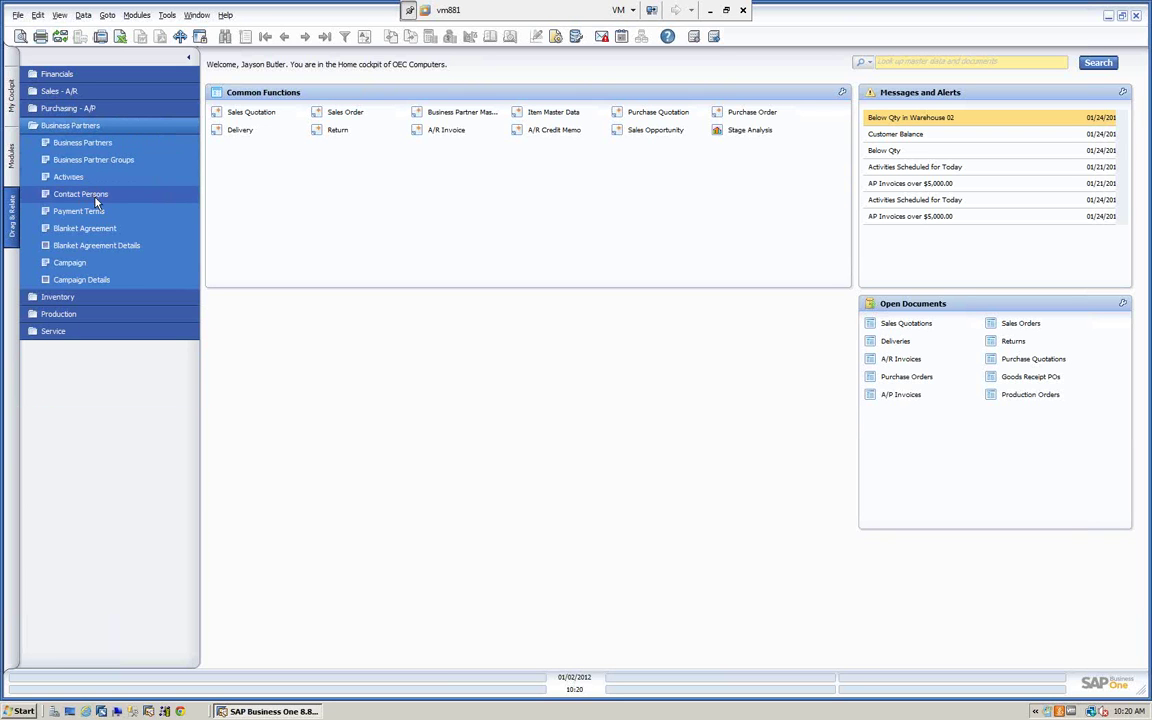
pyautogui.click(120, 126)
pyautogui.click(118, 142)
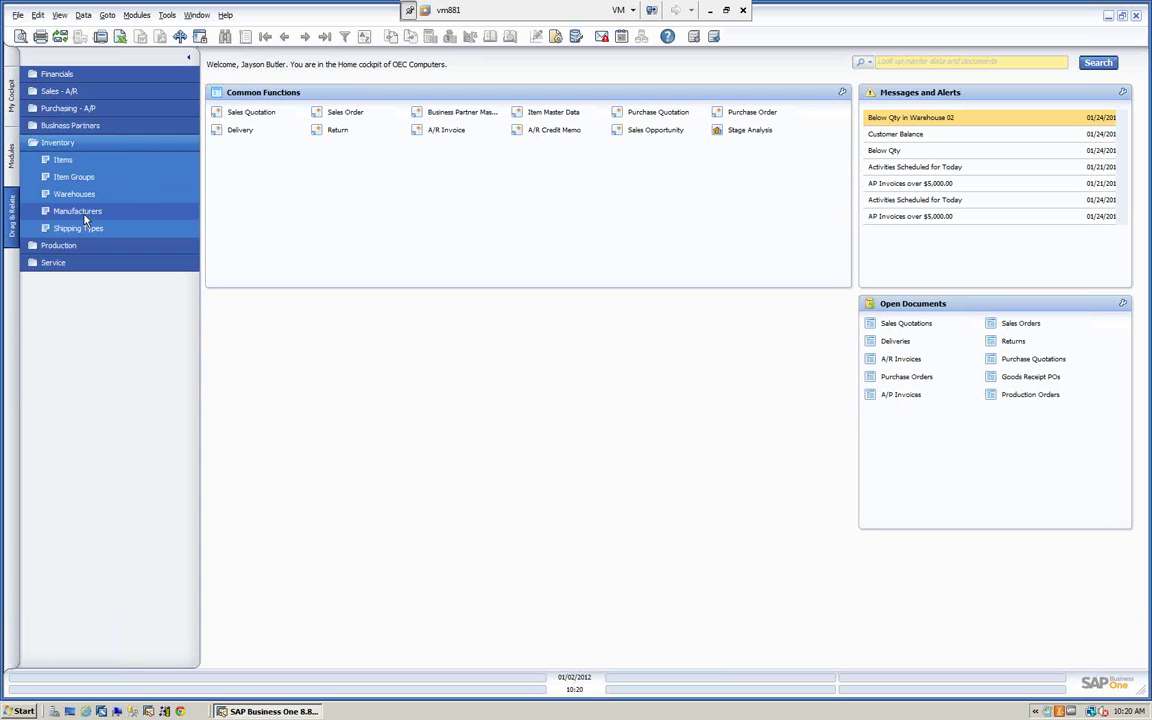
pyautogui.click(96, 143)
pyautogui.click(83, 161)
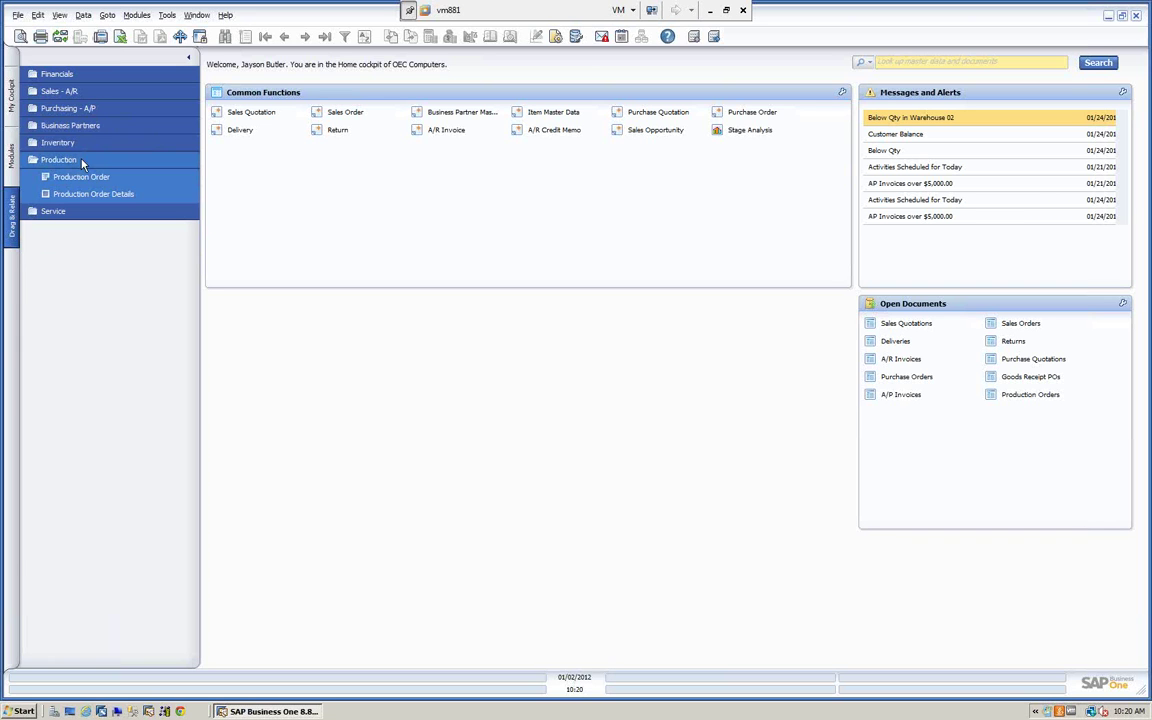
pyautogui.click(63, 160)
pyautogui.click(60, 177)
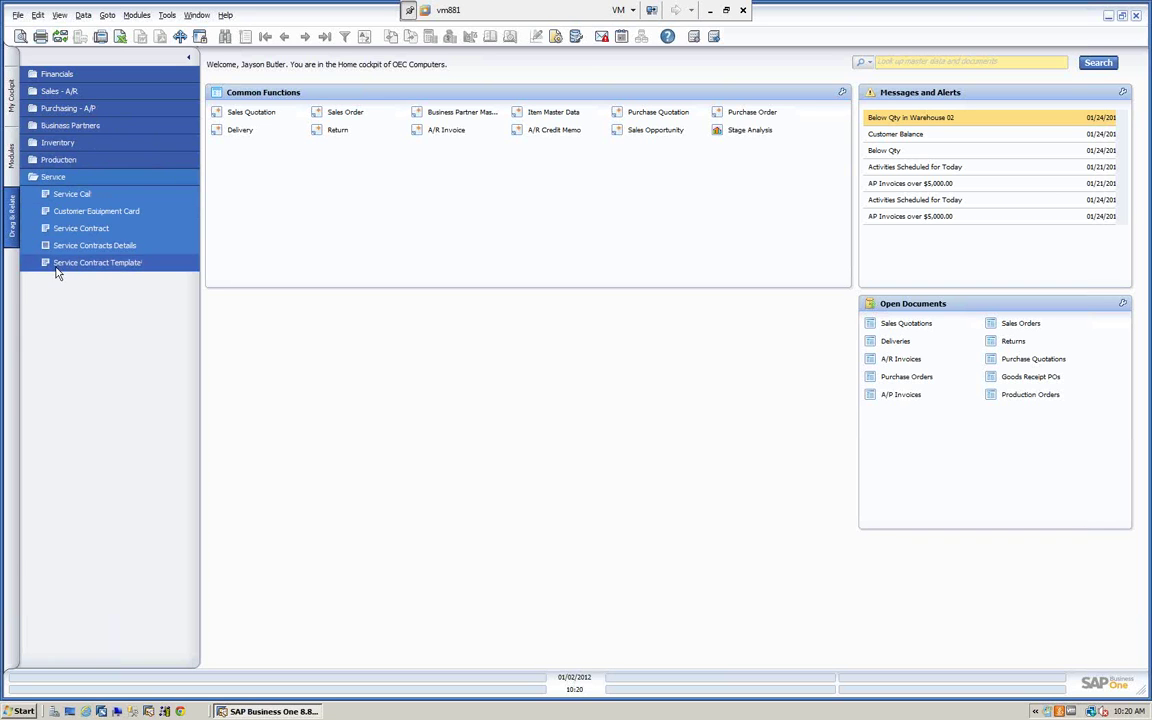
pyautogui.click(65, 180)
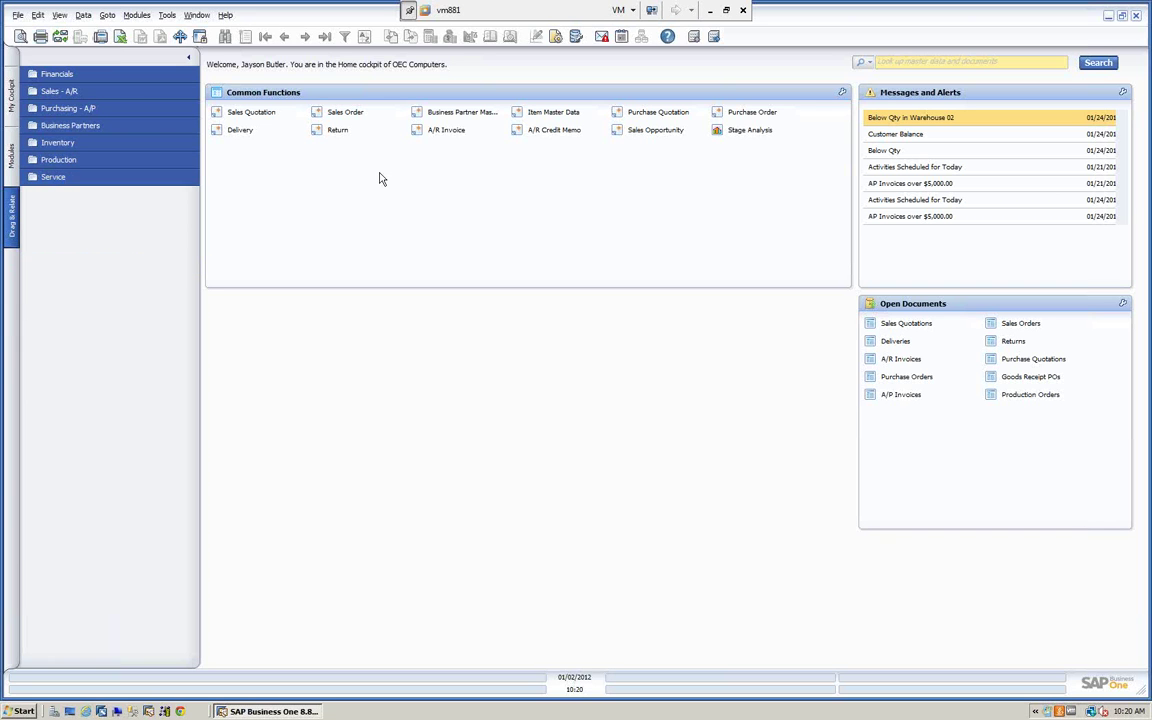
# Step: Open the first Item Master Data record, try to relate its item number to Production Order and close the record
pyautogui.click(553, 112)
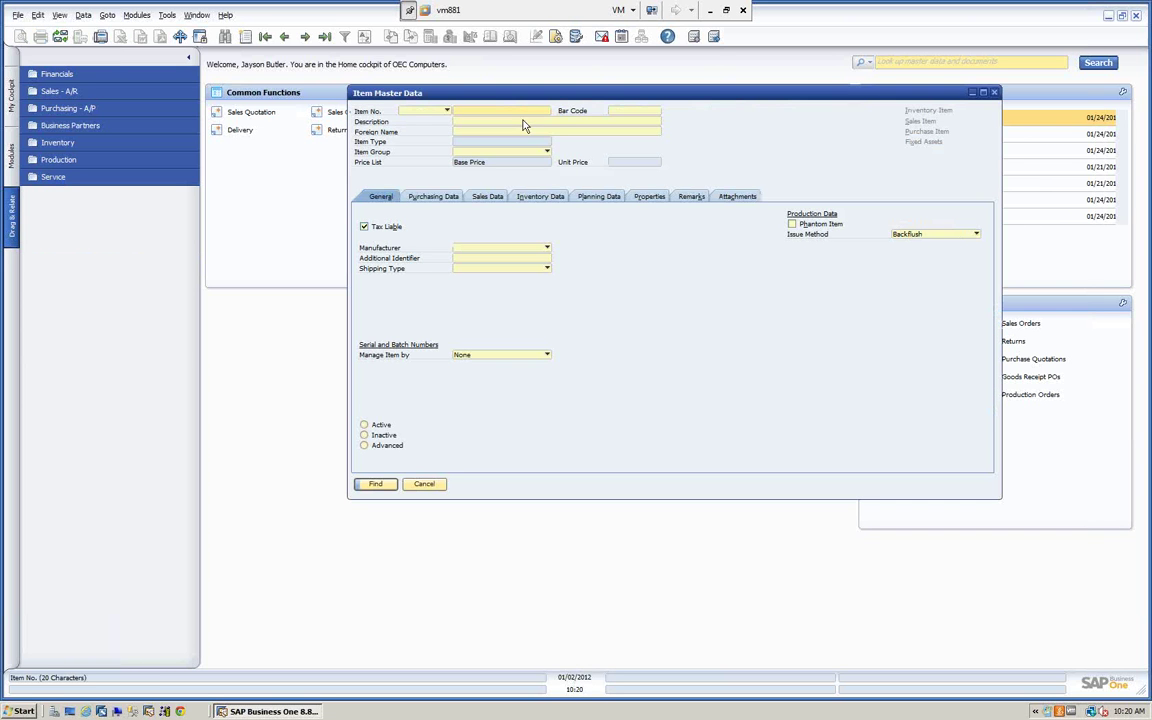
pyautogui.click(265, 36)
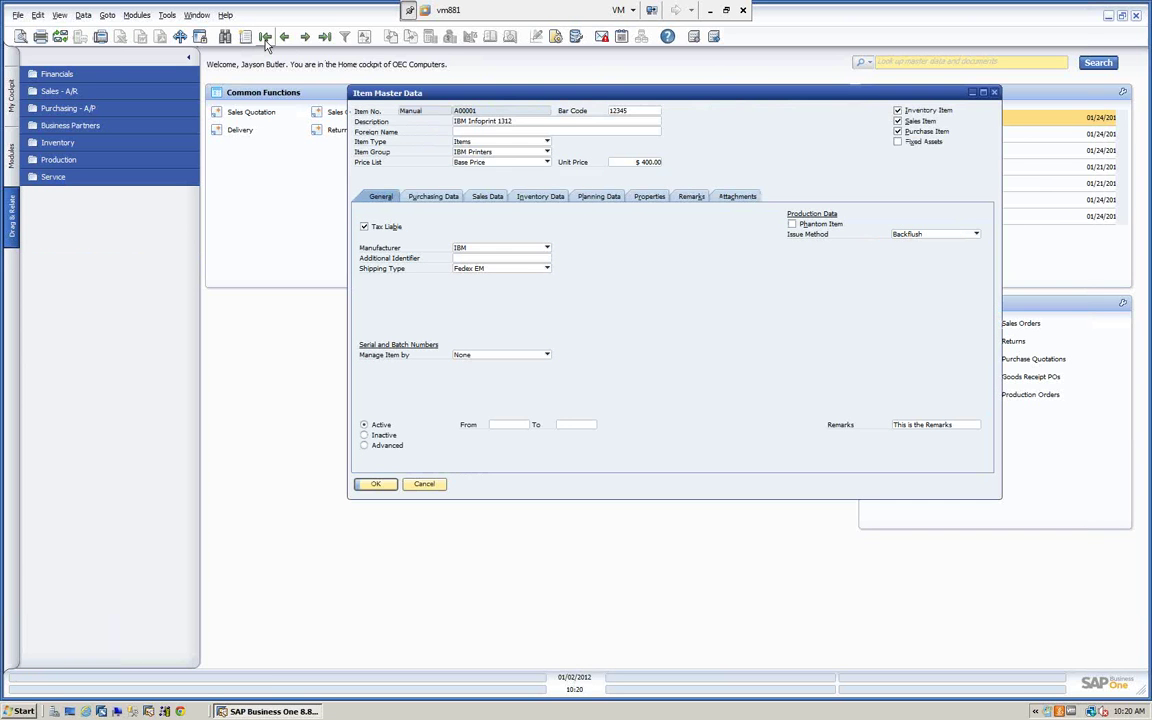
pyautogui.click(72, 161)
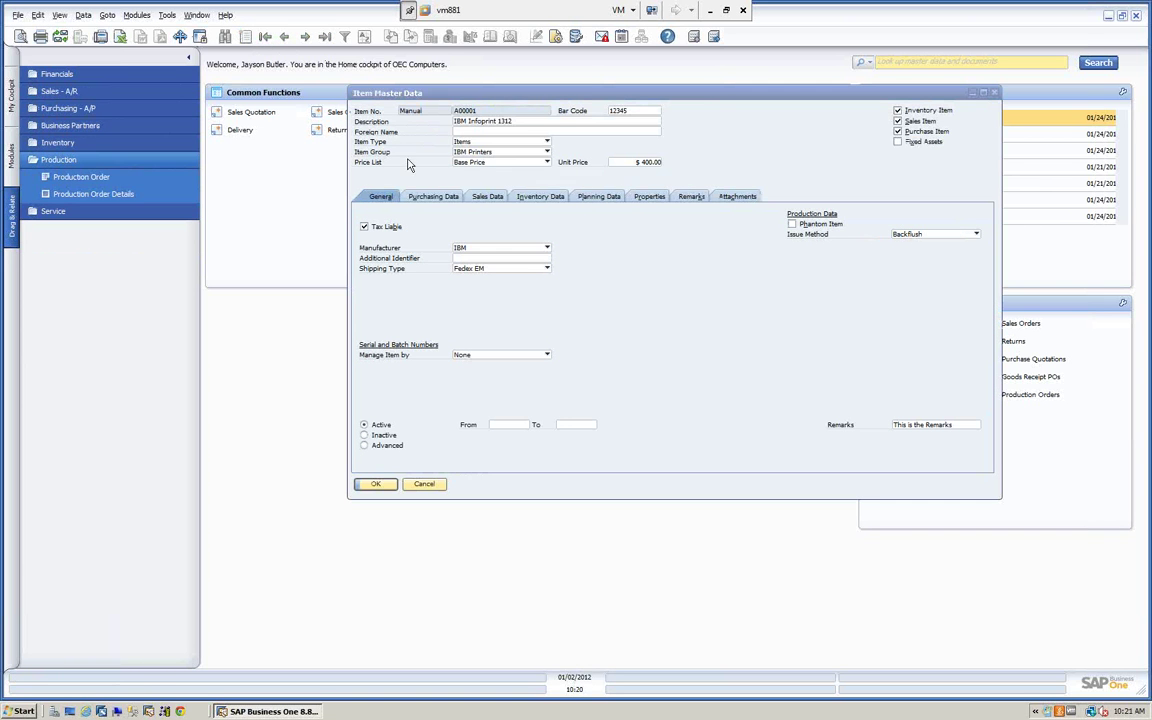
pyautogui.click(479, 113)
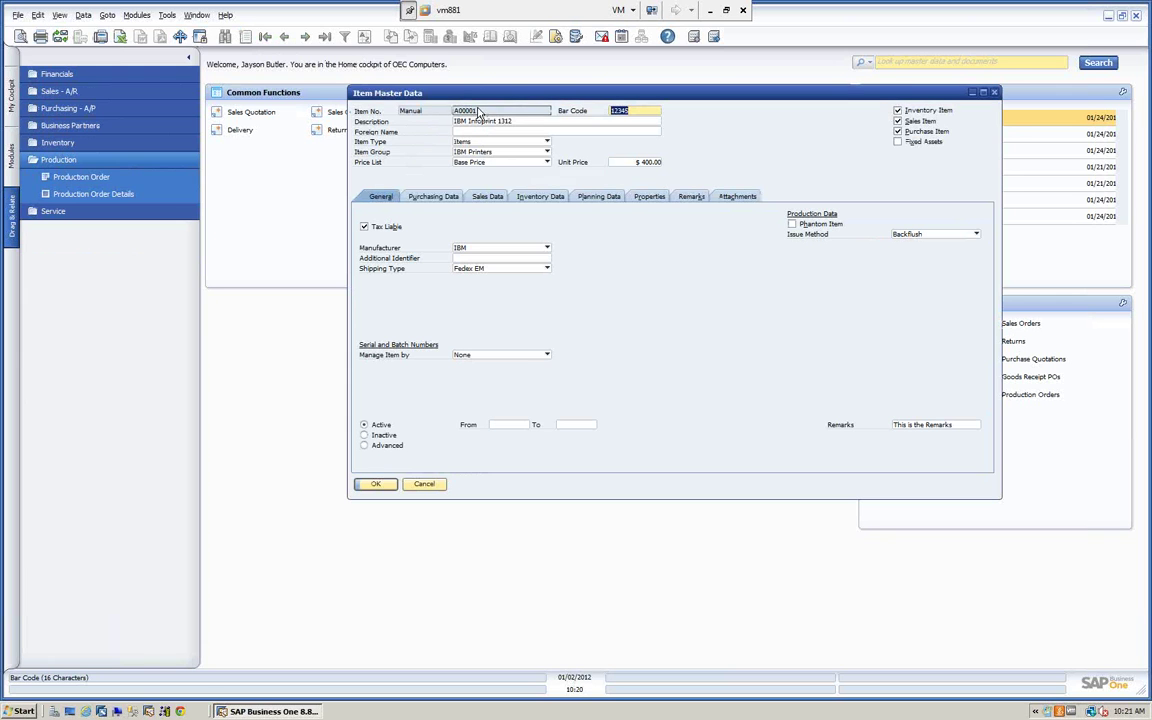
pyautogui.moveTo(74, 177); pyautogui.dragTo(100, 140)
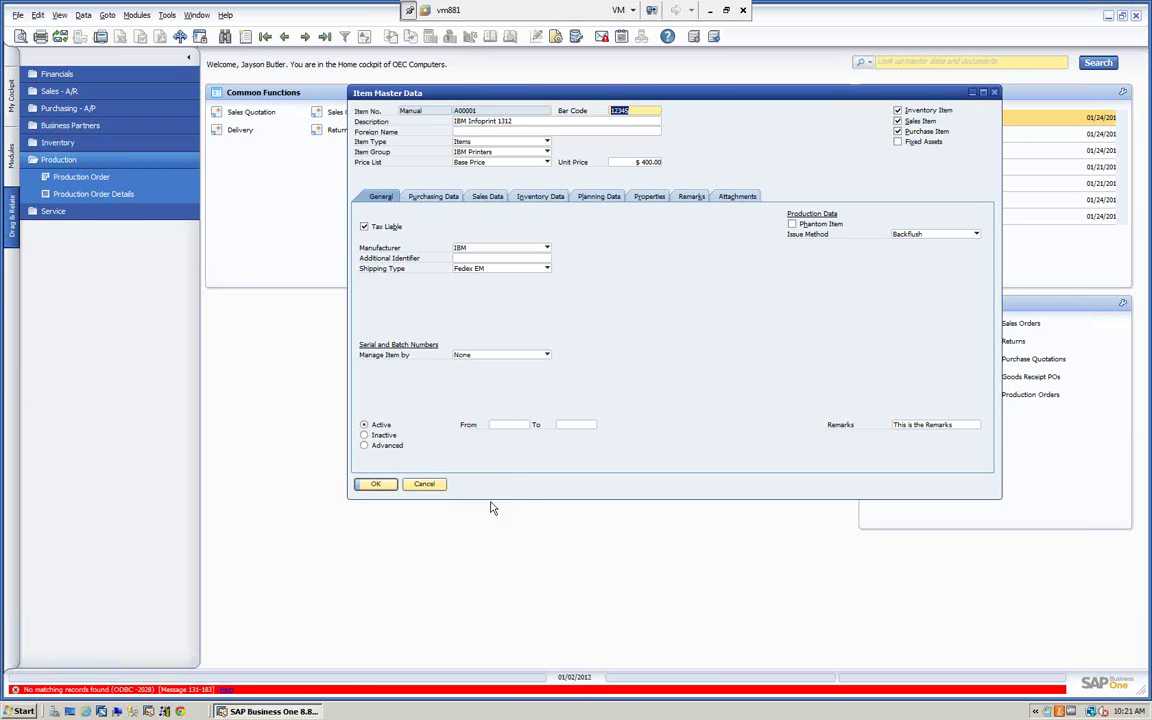
pyautogui.click(422, 490)
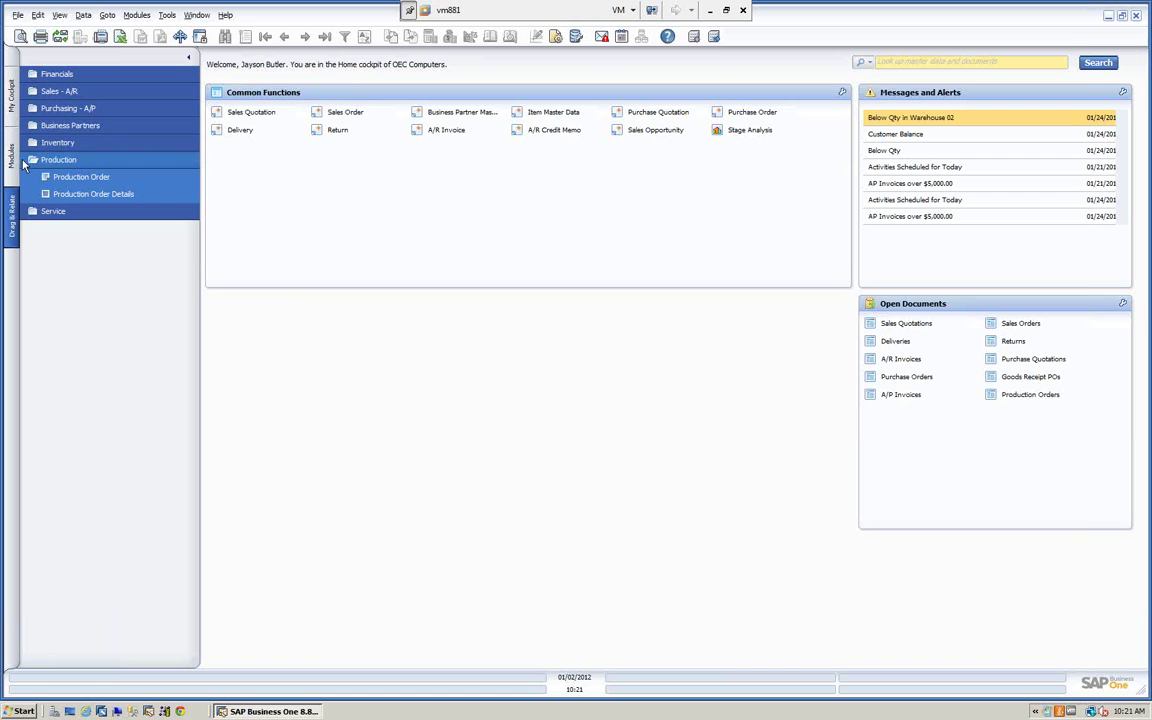
# Step: Browse the complete Production Order and Production Order Details lists in Drag & Relate and close each one
pyautogui.click(76, 179)
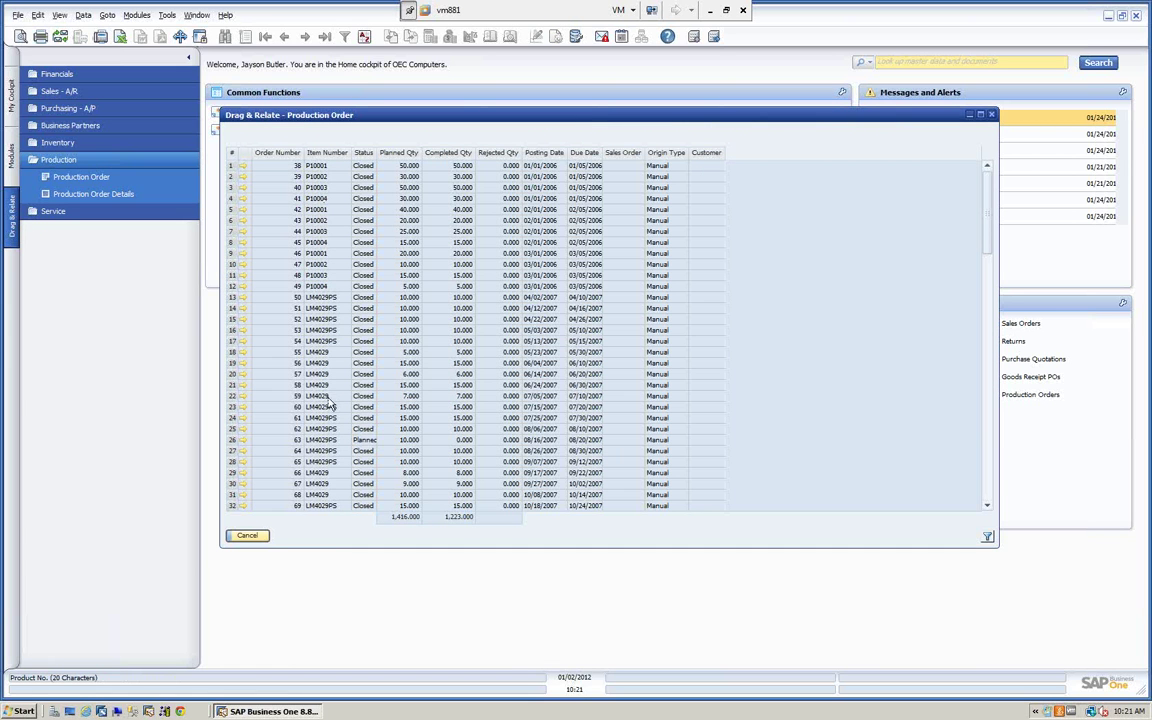
pyautogui.scroll(-2, 348, 374)
pyautogui.scroll(-1, 348, 374)
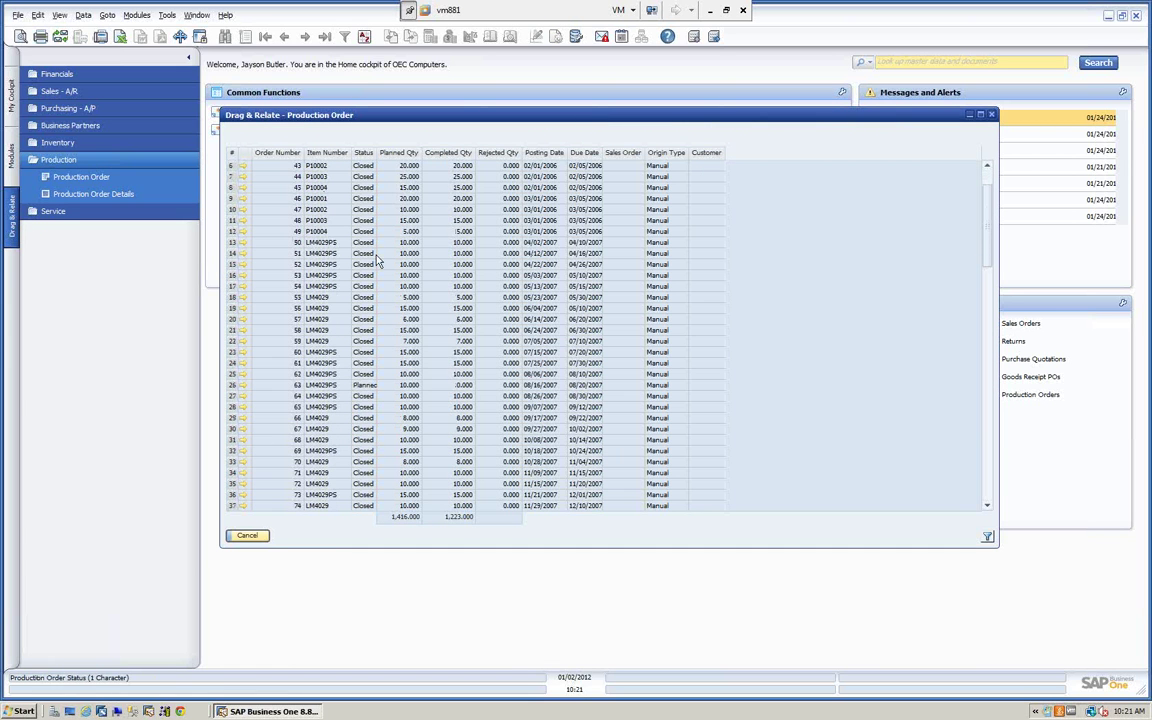
pyautogui.click(247, 536)
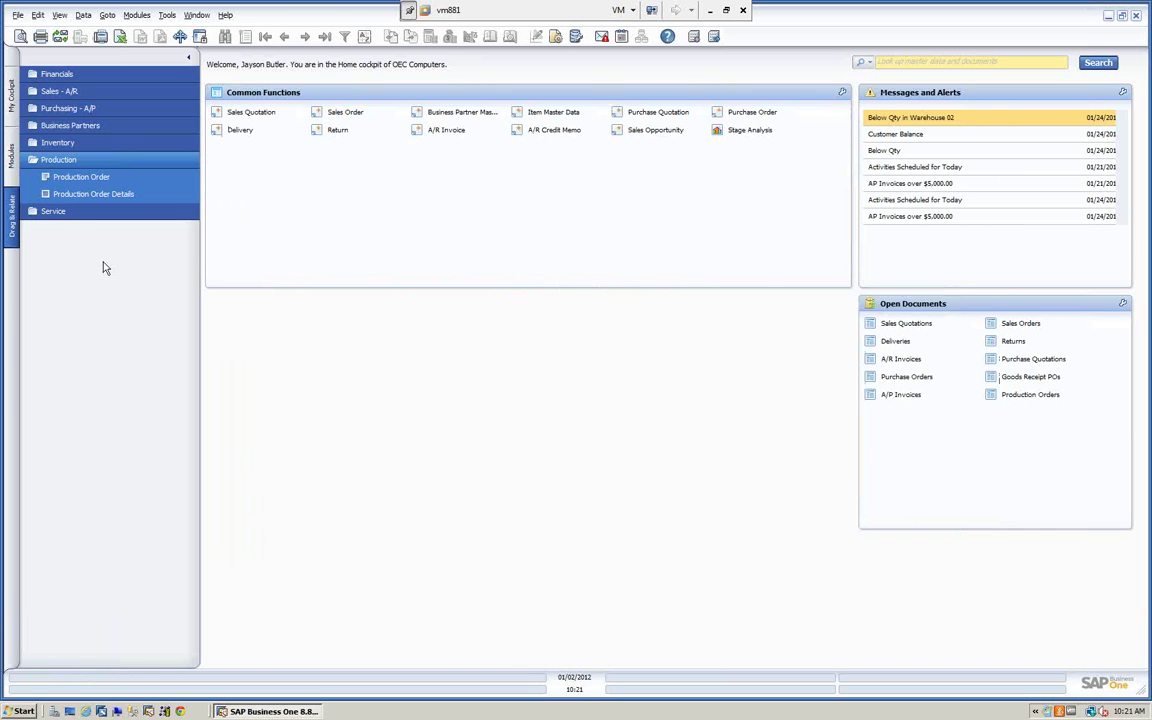
pyautogui.click(87, 195)
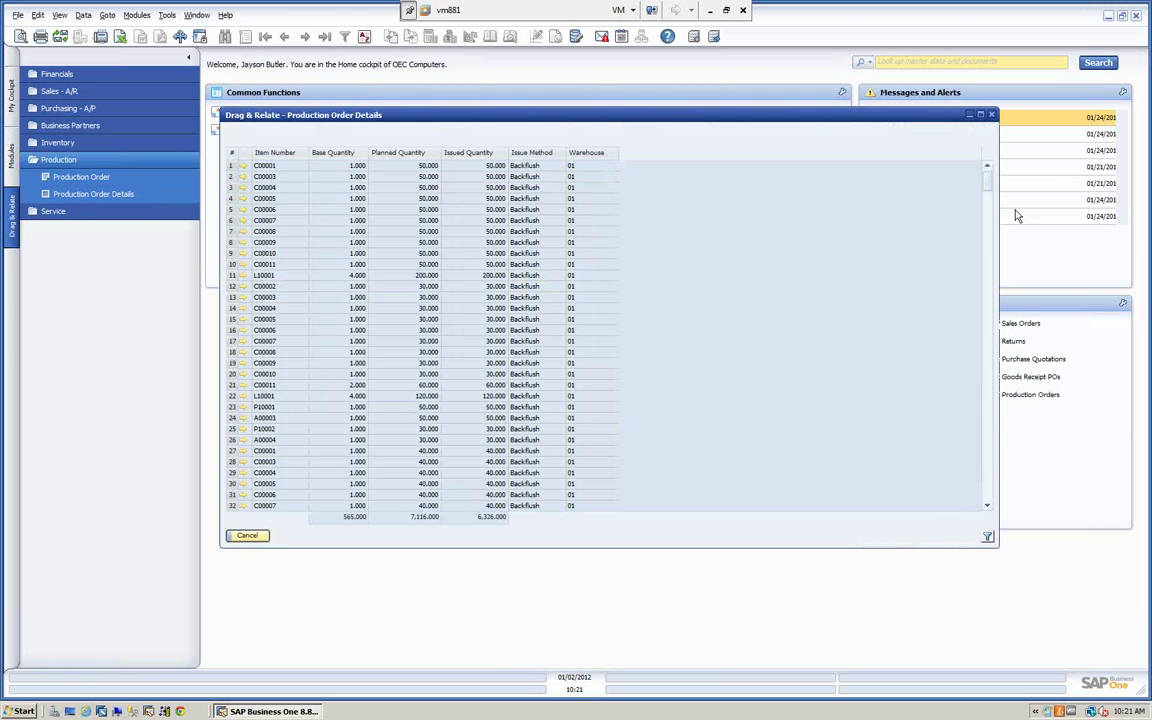
pyautogui.moveTo(987, 182); pyautogui.dragTo(532, 566)
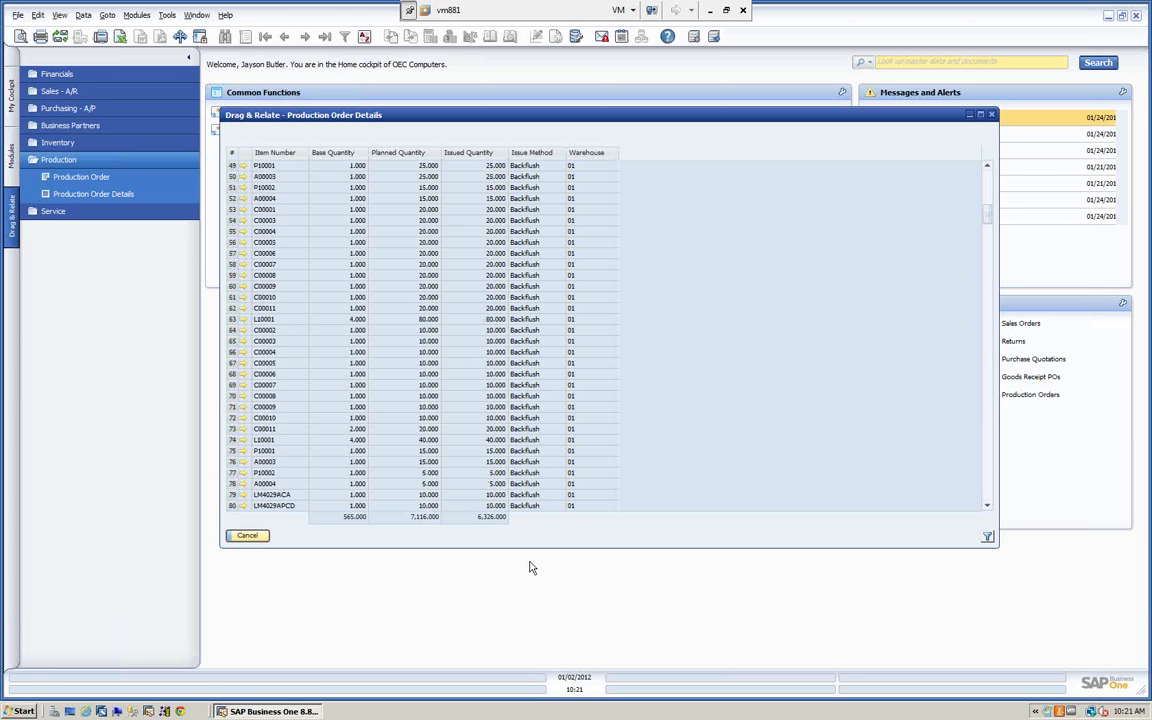
pyautogui.click(246, 536)
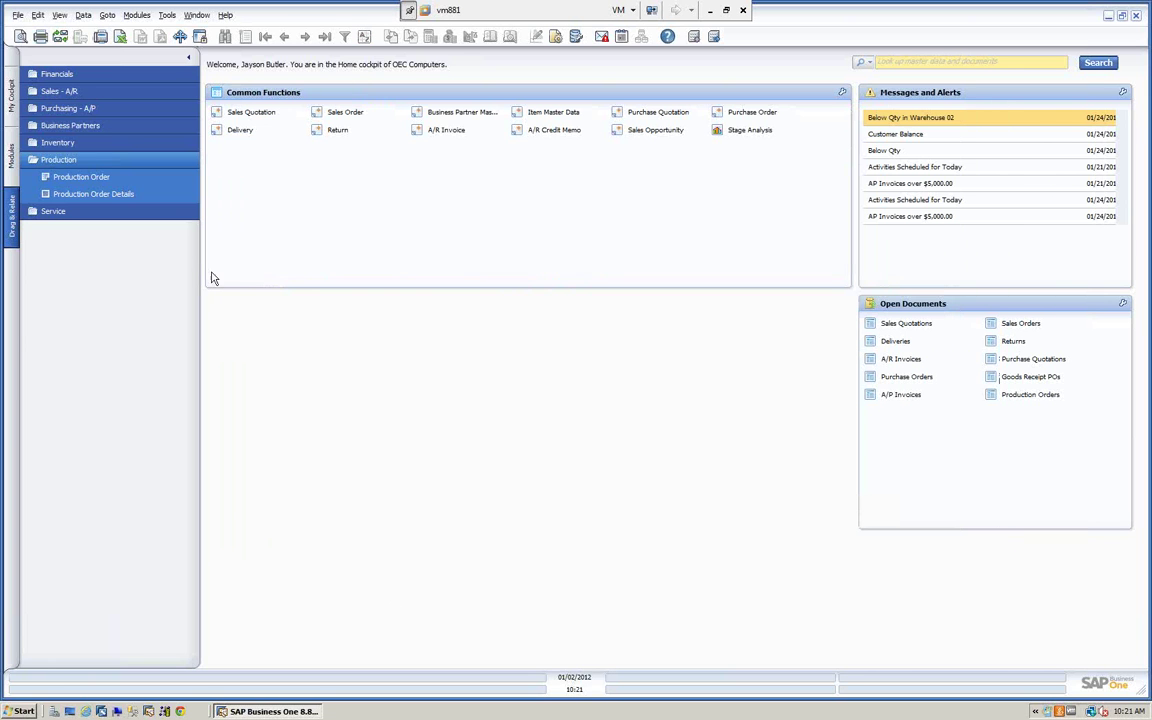
# Step: Check the Payment Terms list under Business Partners in Drag & Relate and close it
pyautogui.click(87, 126)
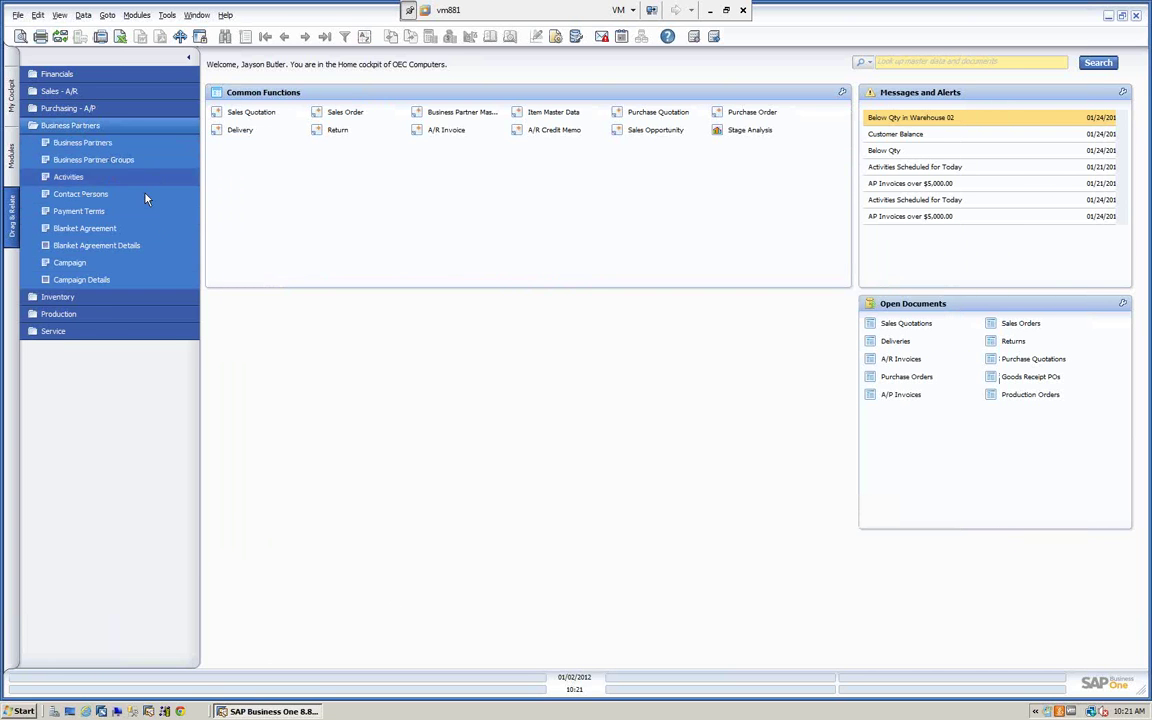
pyautogui.click(77, 211)
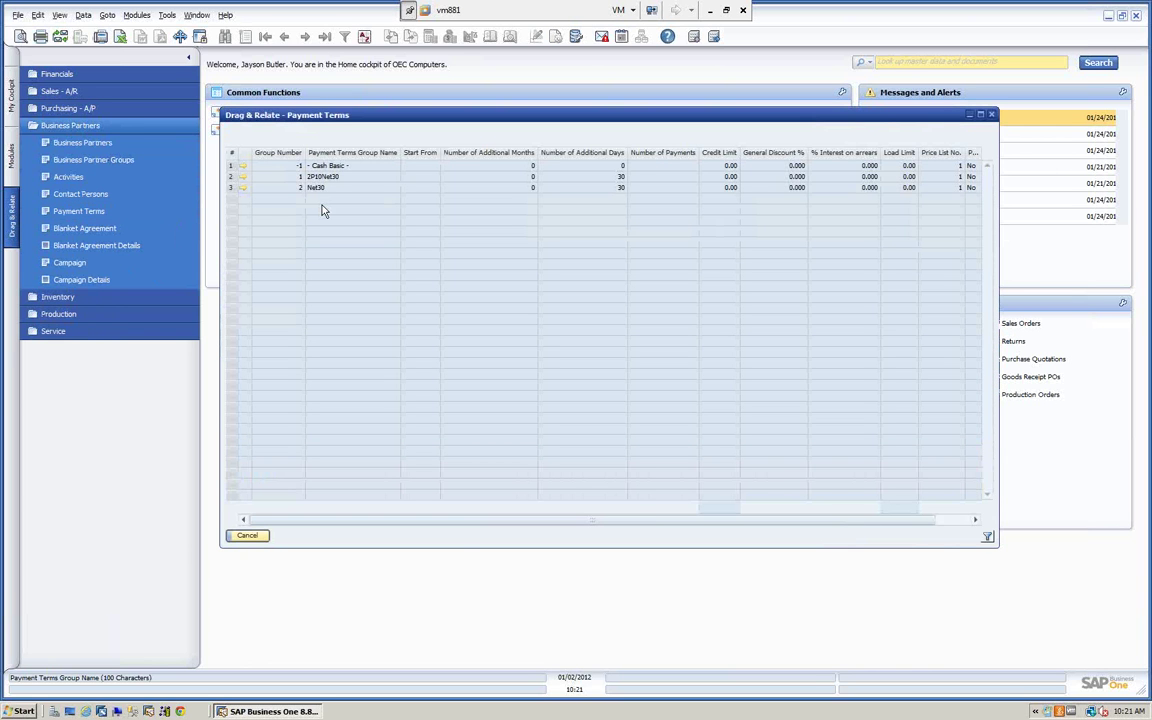
pyautogui.click(247, 535)
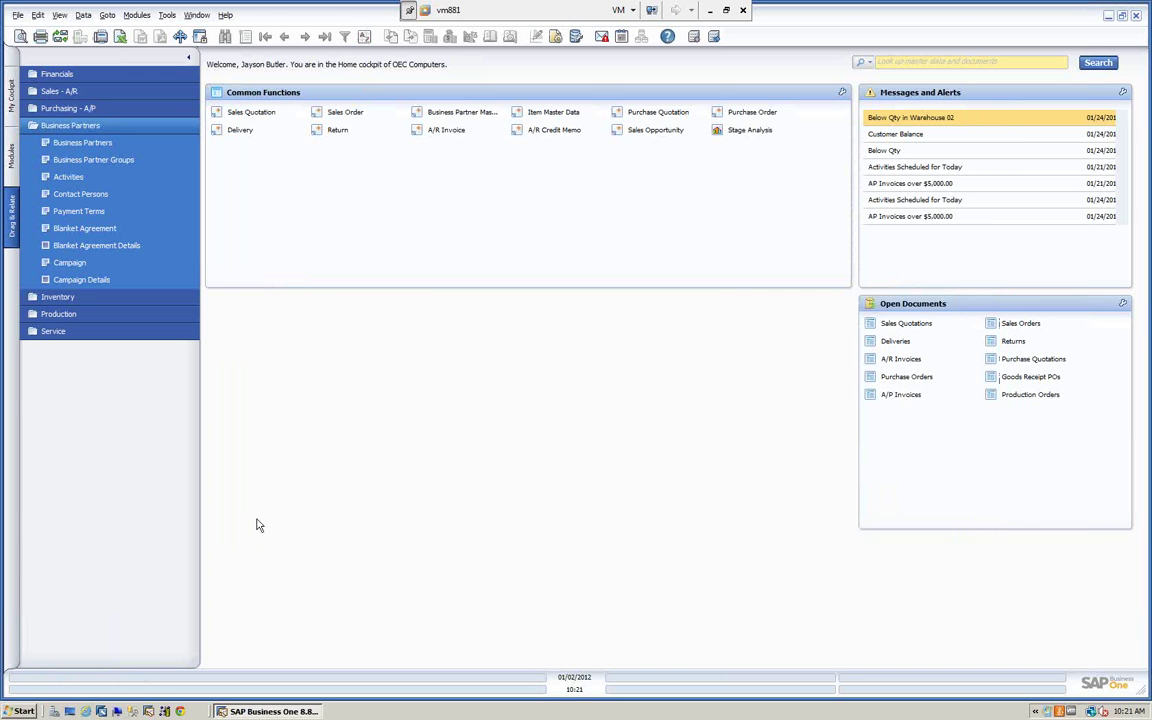
# Step: Check the Blanket Agreement list with the BP Name column widened to show full names, and the Activities list, closing both
pyautogui.click(85, 229)
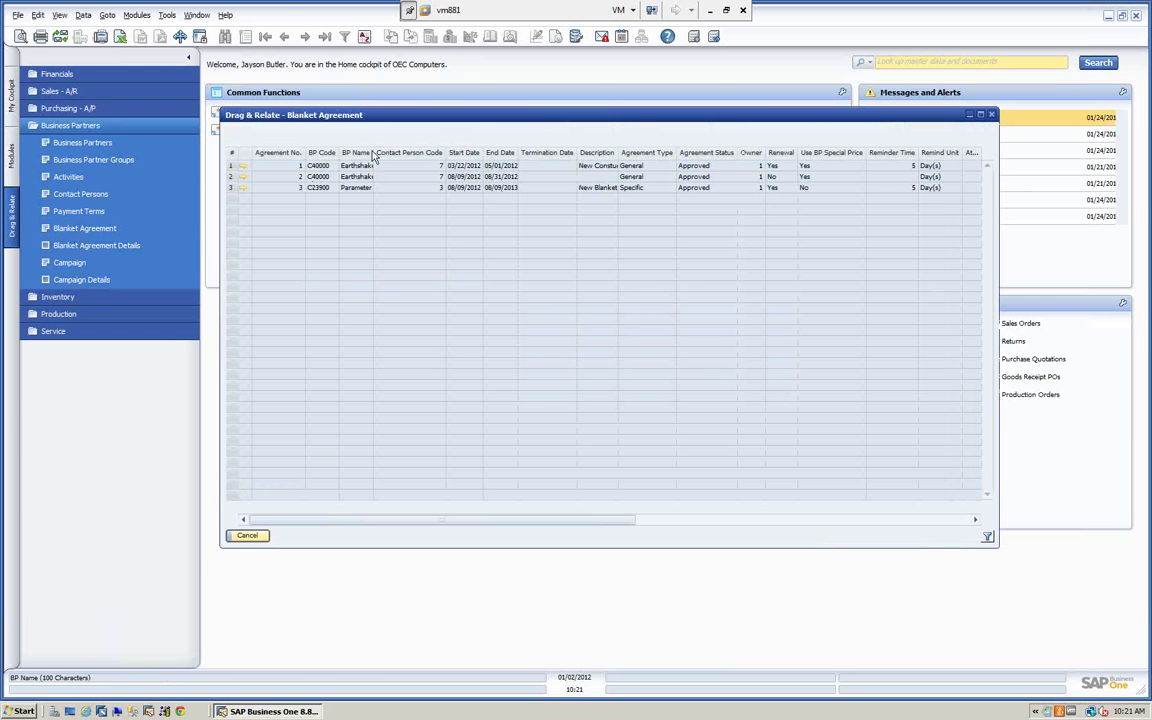
pyautogui.moveTo(372, 150); pyautogui.dragTo(421, 151)
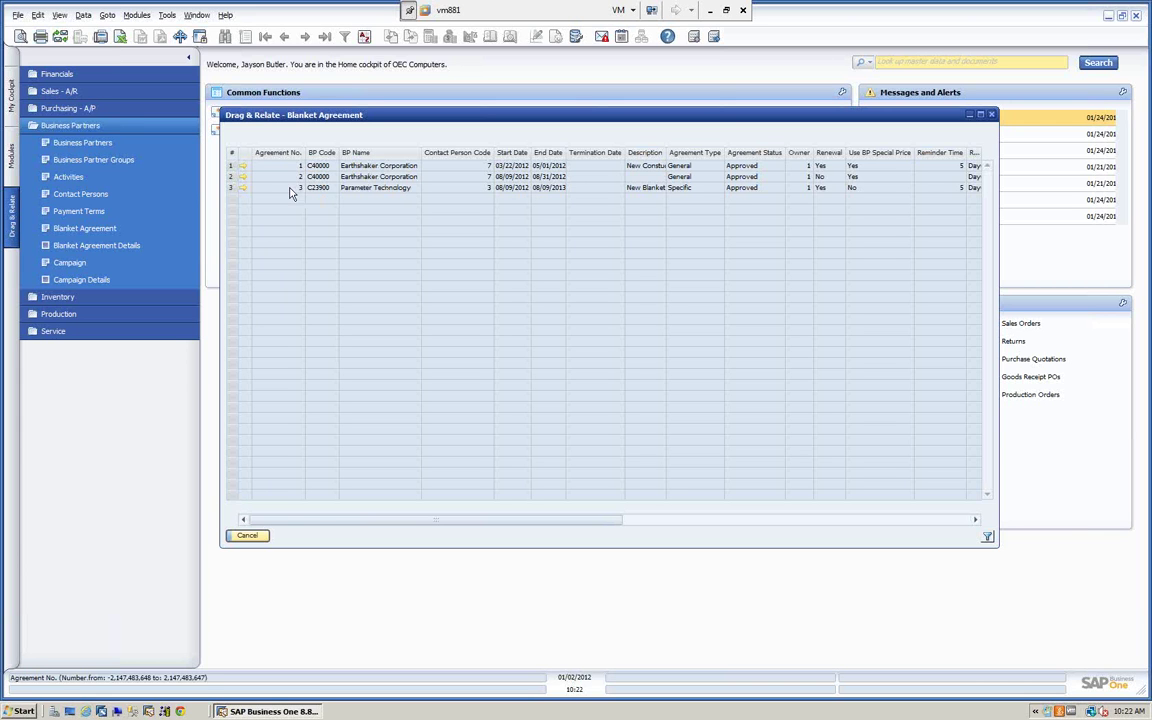
pyautogui.click(247, 536)
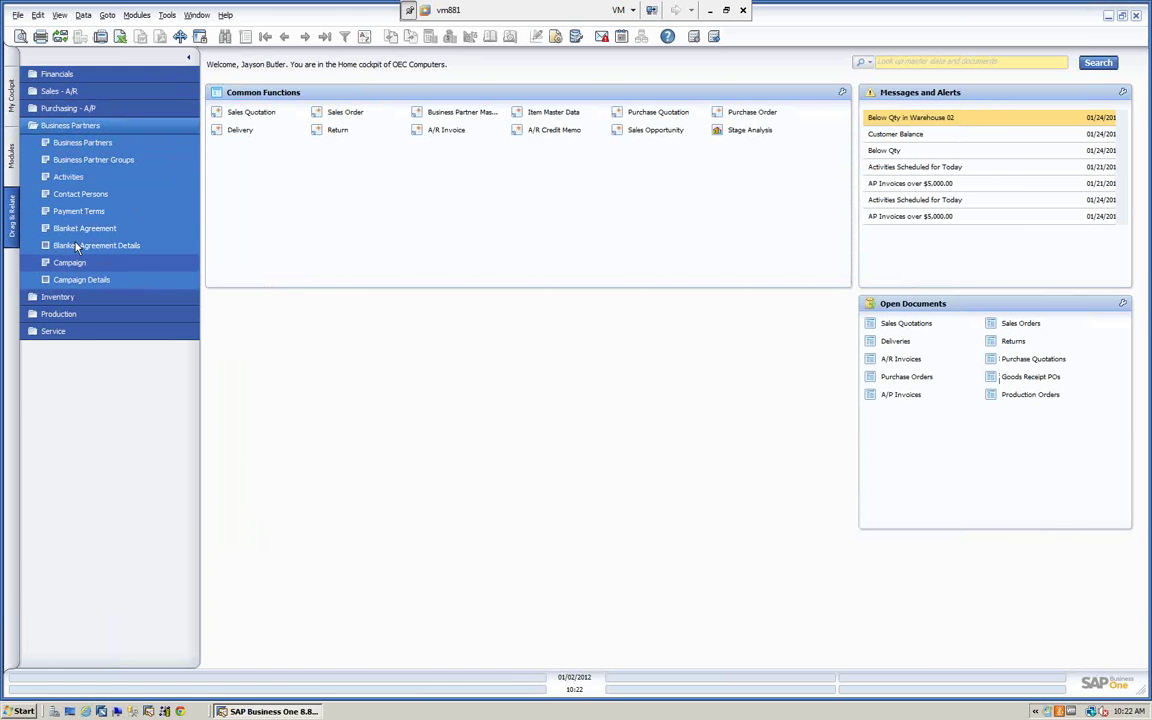
pyautogui.click(69, 177)
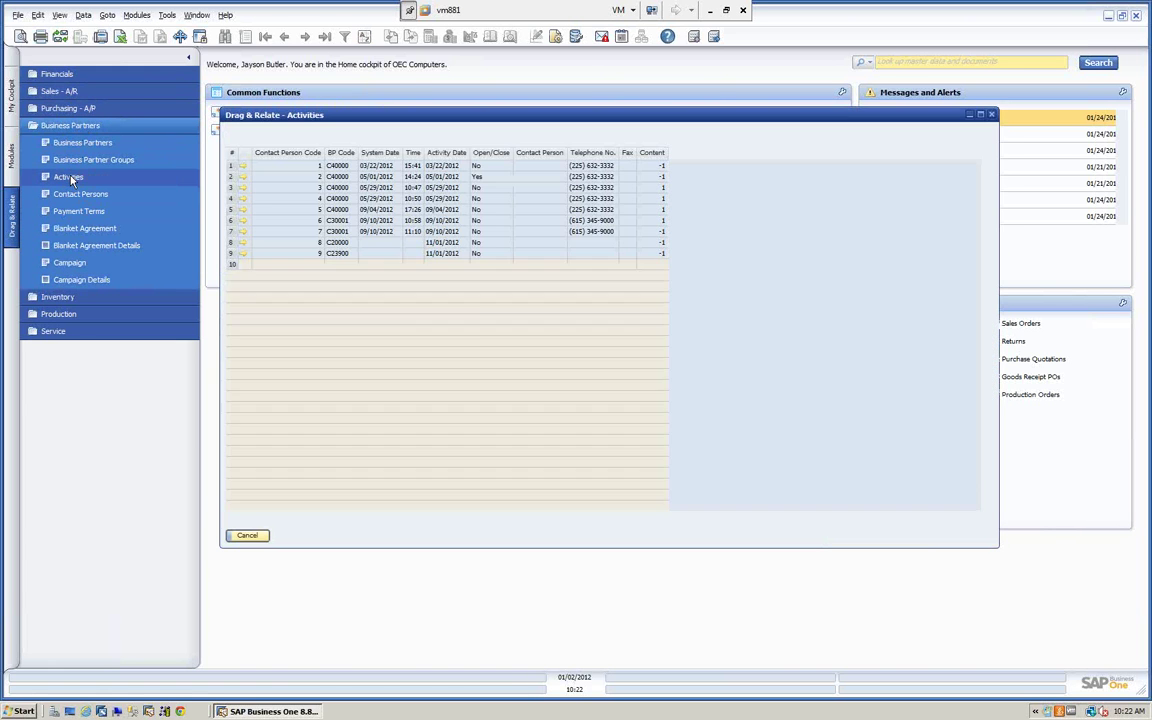
pyautogui.click(247, 535)
# Step: Open Earthshaker Corporation's Business Partner Master Data from the Business Partners module by searching the name with the wildcard *
pyautogui.click(10, 165)
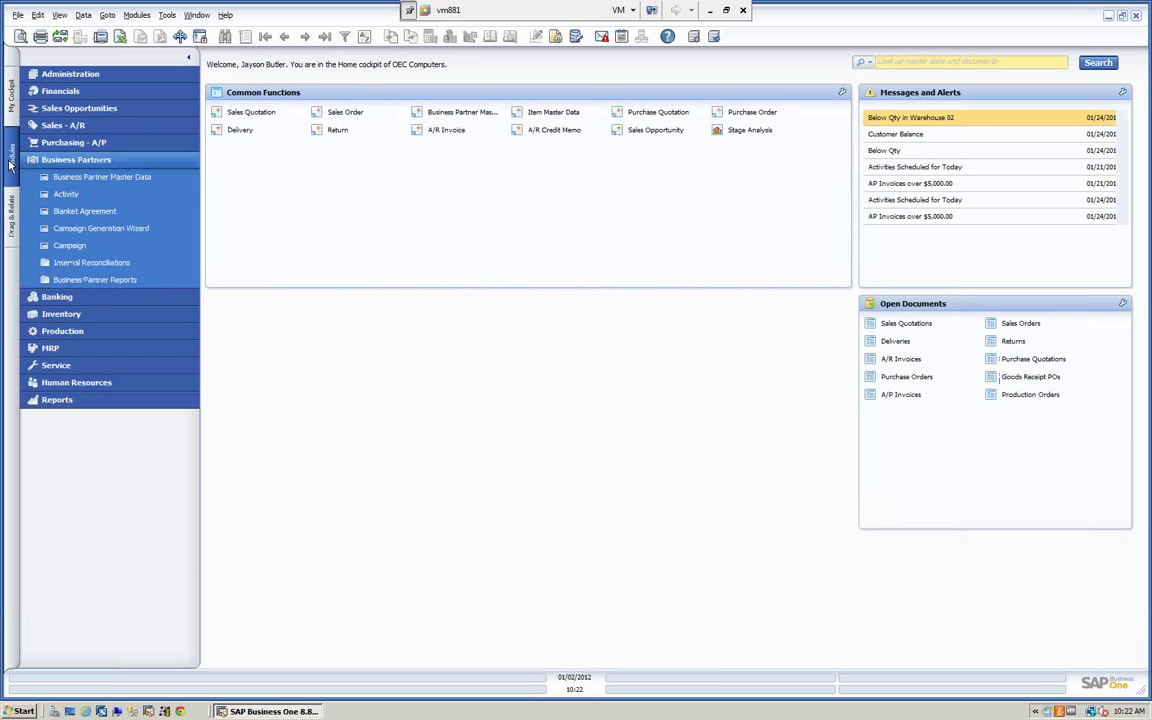
pyautogui.click(93, 176)
pyautogui.click(360, 138)
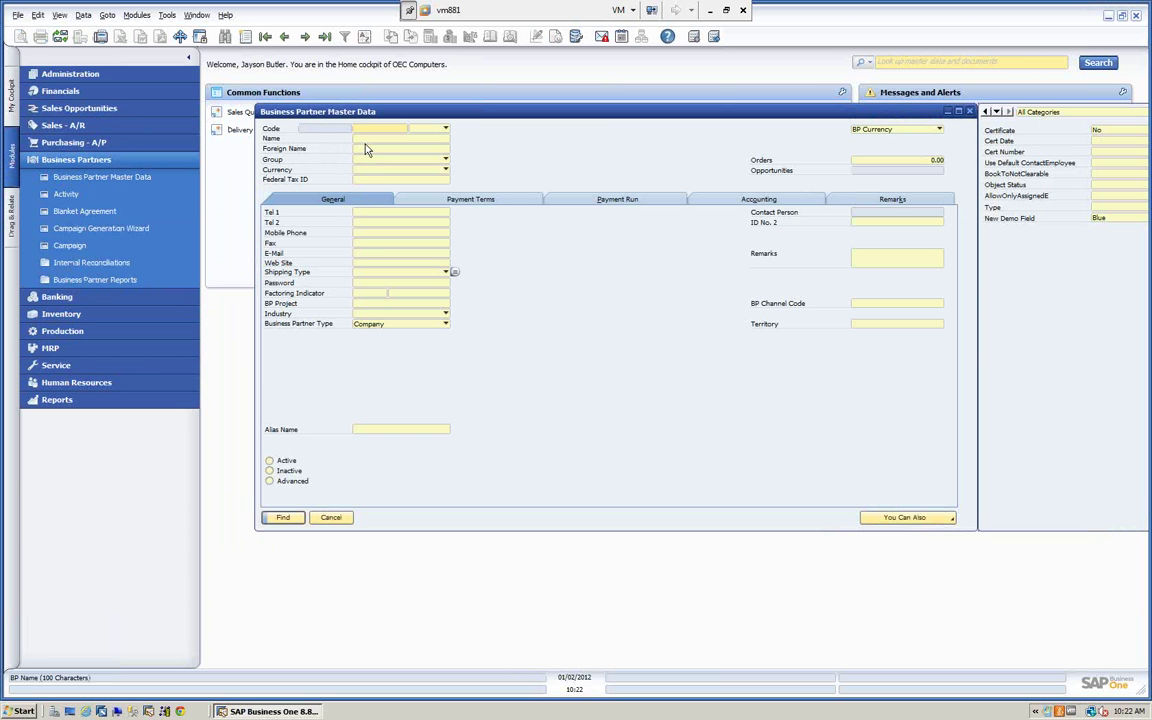
pyautogui.write('*')
pyautogui.press('Tab')
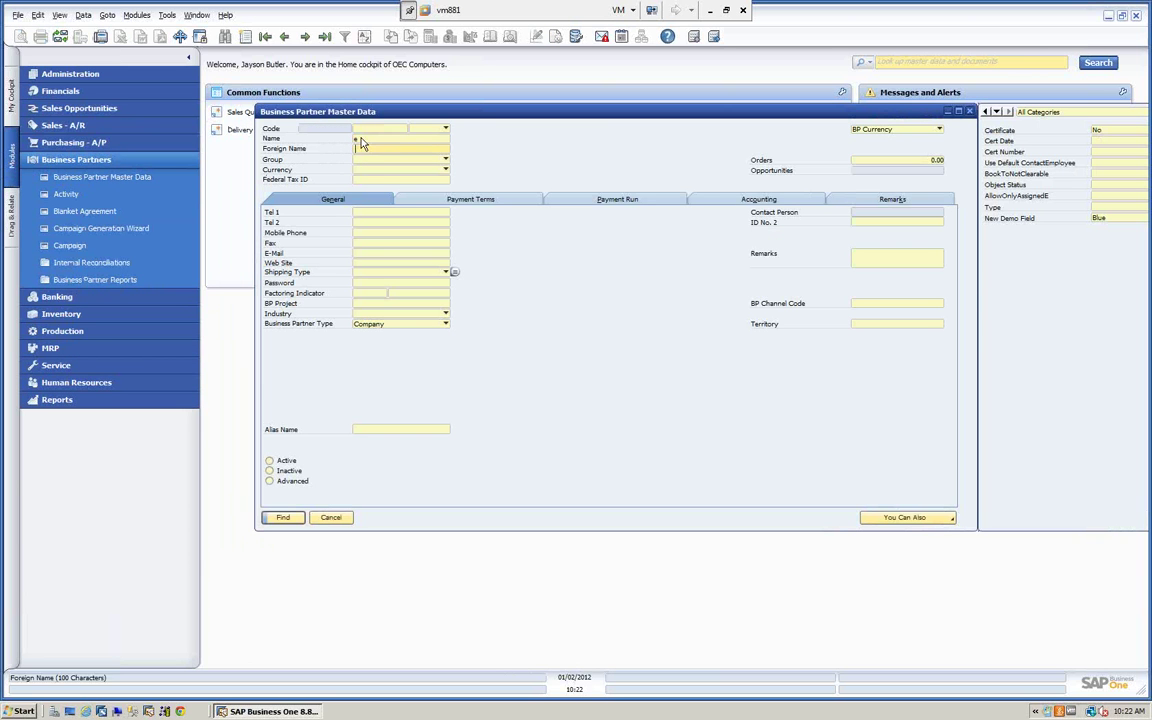
pyautogui.click(286, 518)
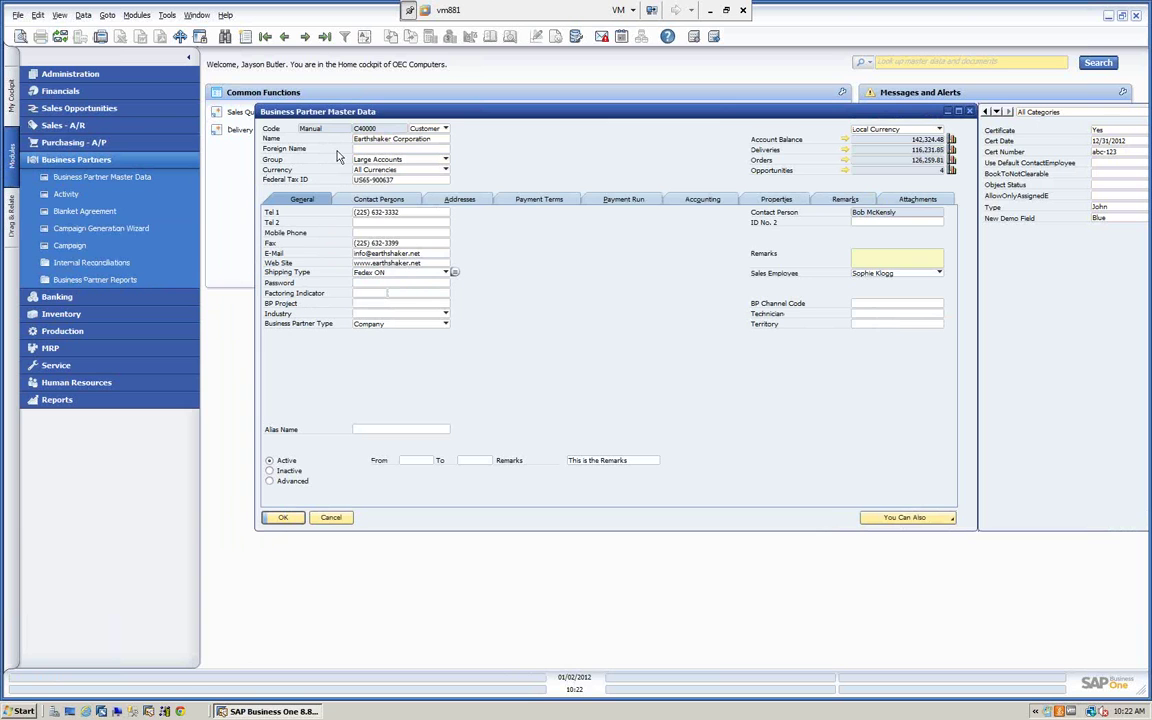
# Step: Return to Drag & Relate and relate Earthshaker Corporation's business partner code to Activities
pyautogui.click(362, 128)
pyautogui.click(11, 210)
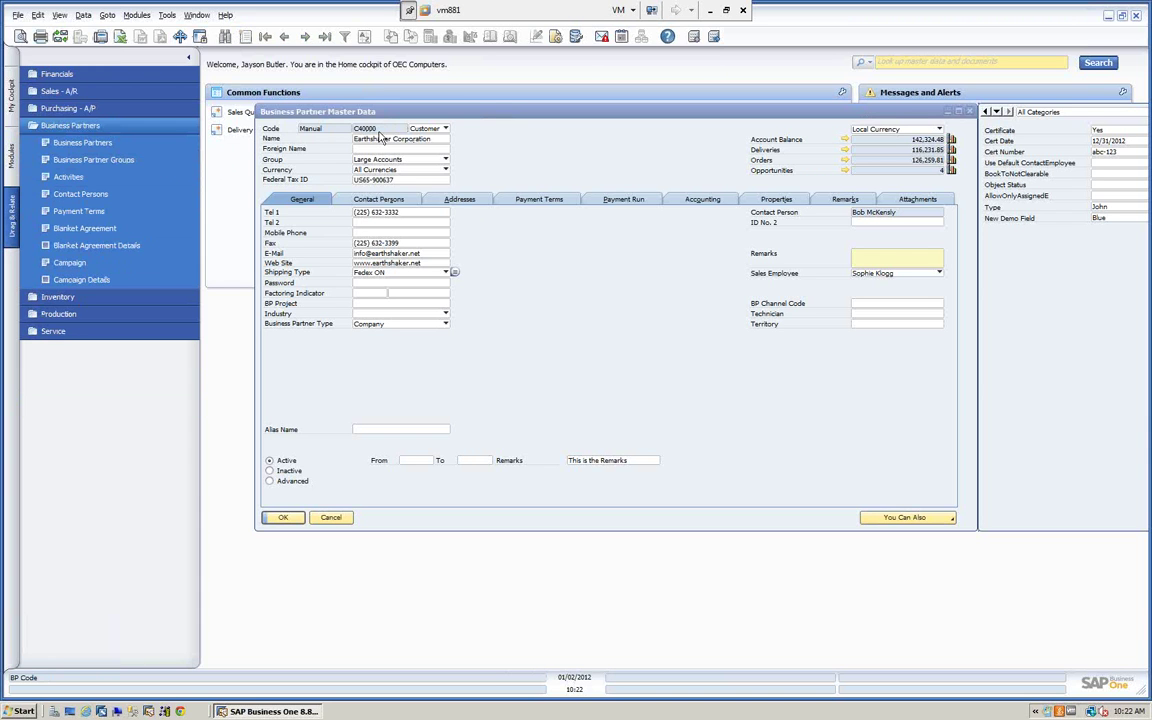
pyautogui.click(338, 116)
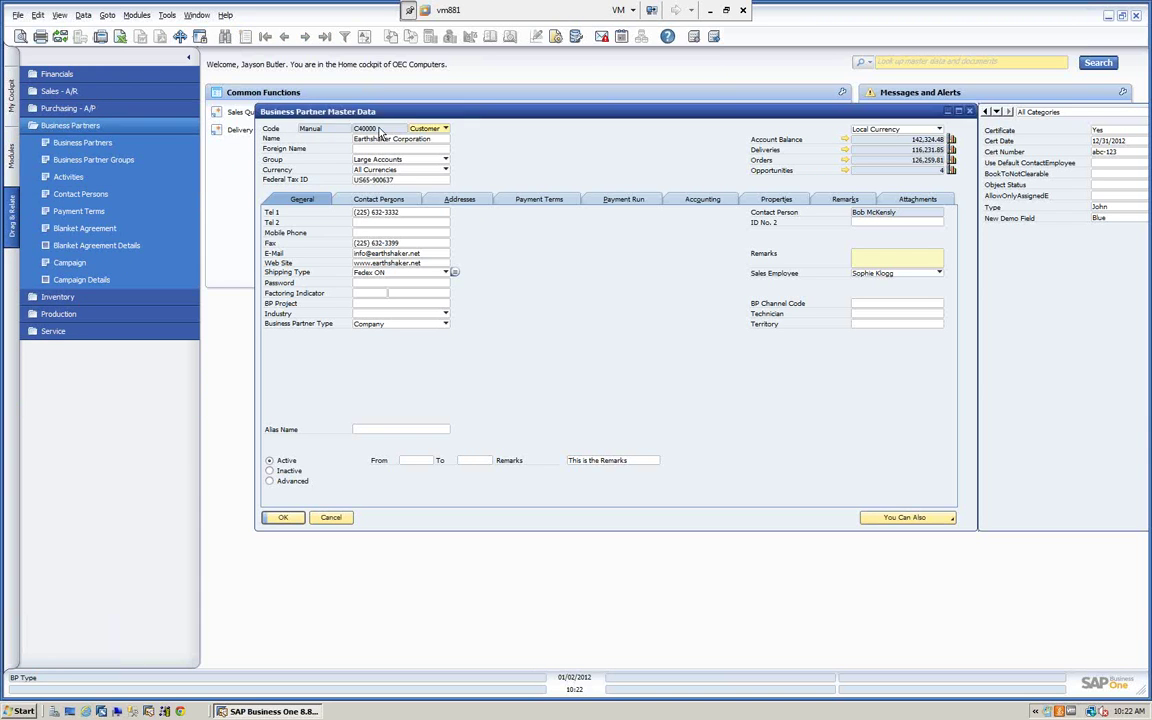
pyautogui.click(60, 176)
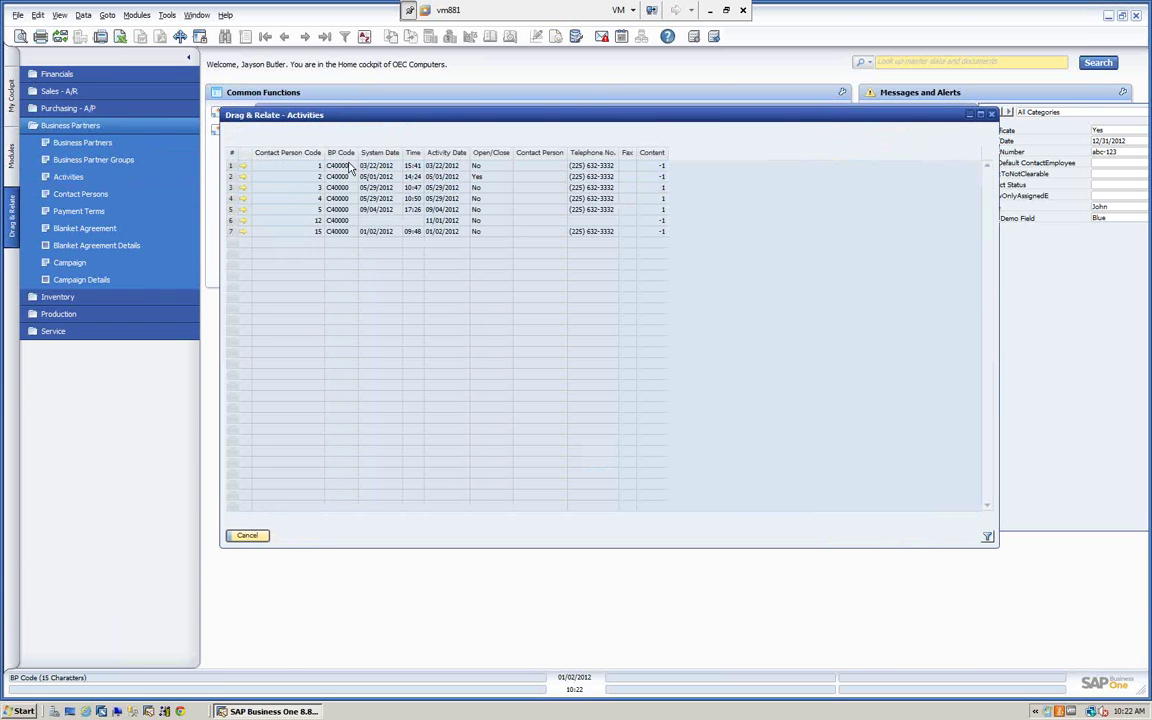
# Step: Look at the filter options for Earthshaker Corporation's related activities without applying any, and close the activity list
pyautogui.click(987, 536)
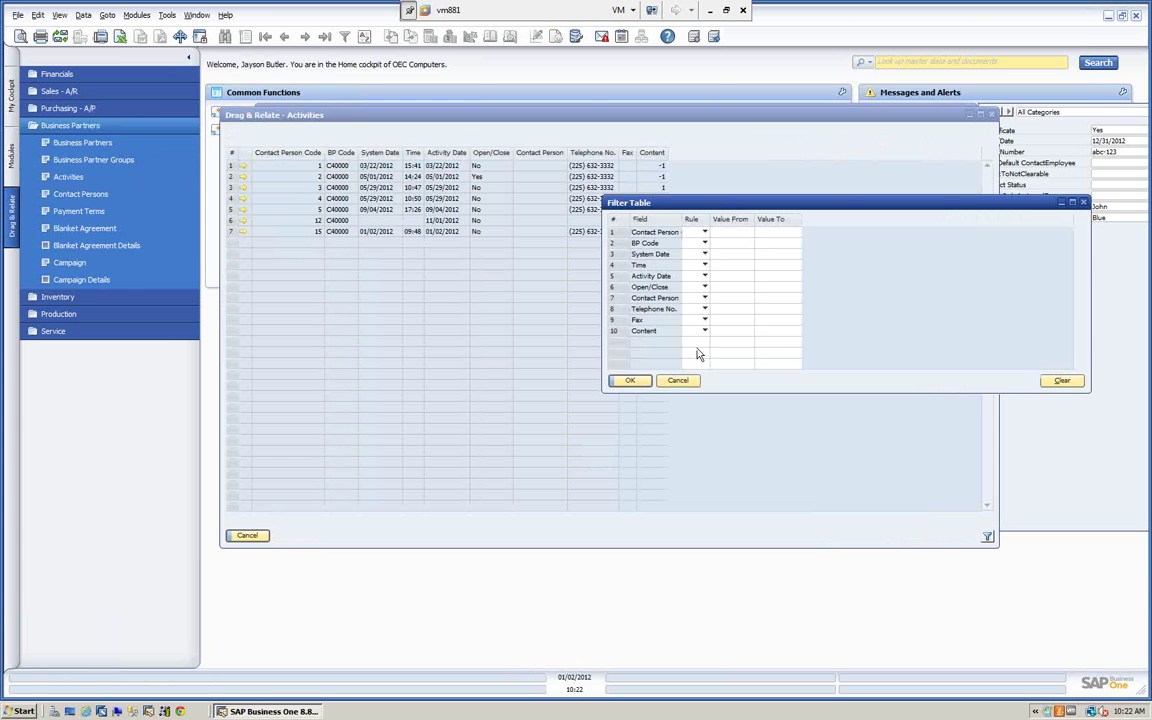
pyautogui.click(678, 380)
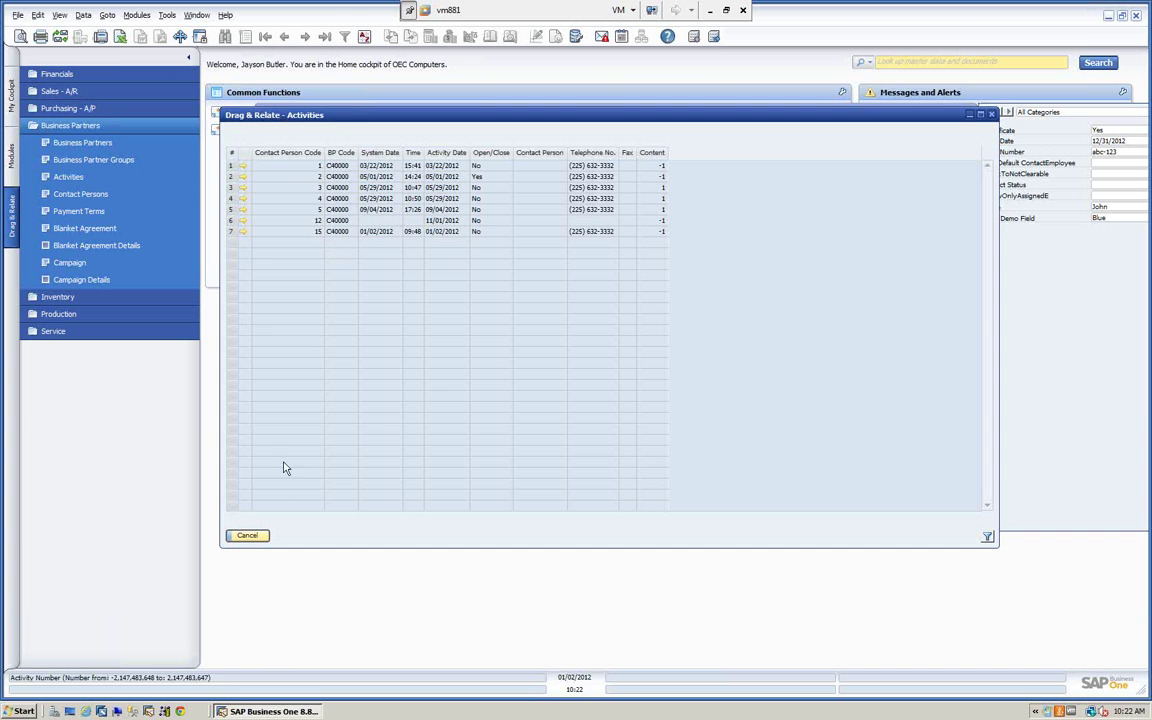
pyautogui.click(247, 535)
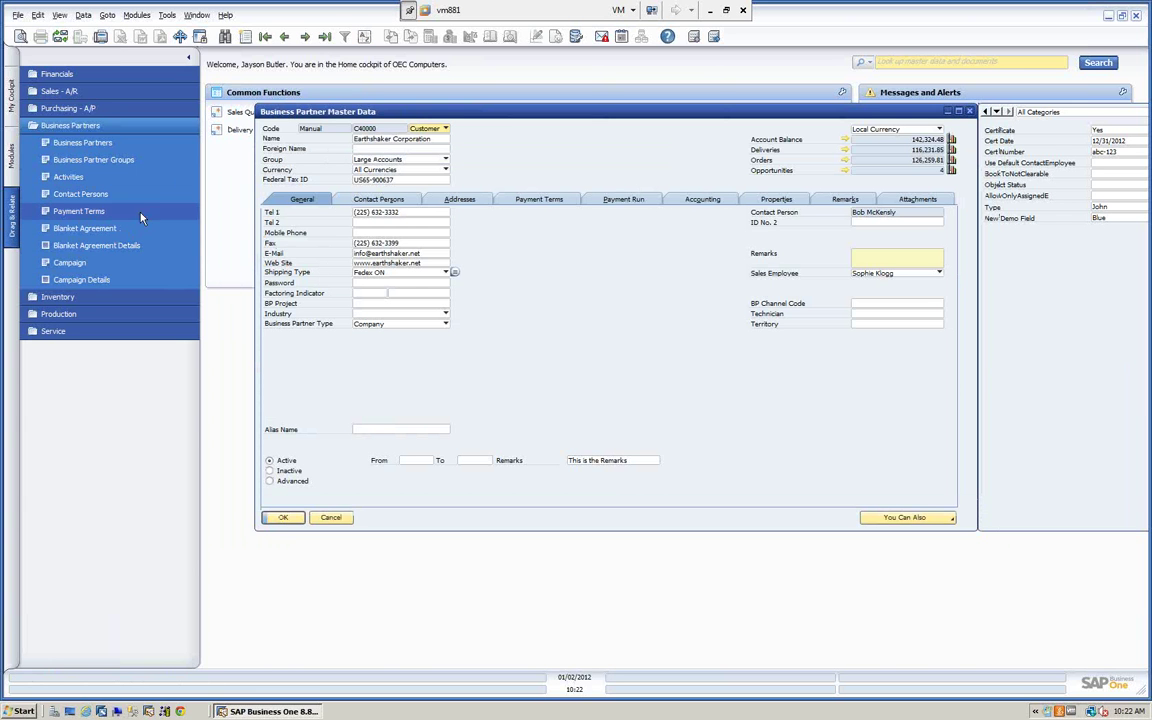
# Step: Check the complete, unrelated Activities list under Business Partners in Drag & Relate, and close it along with Earthshaker Corporation's master data
pyautogui.click(70, 177)
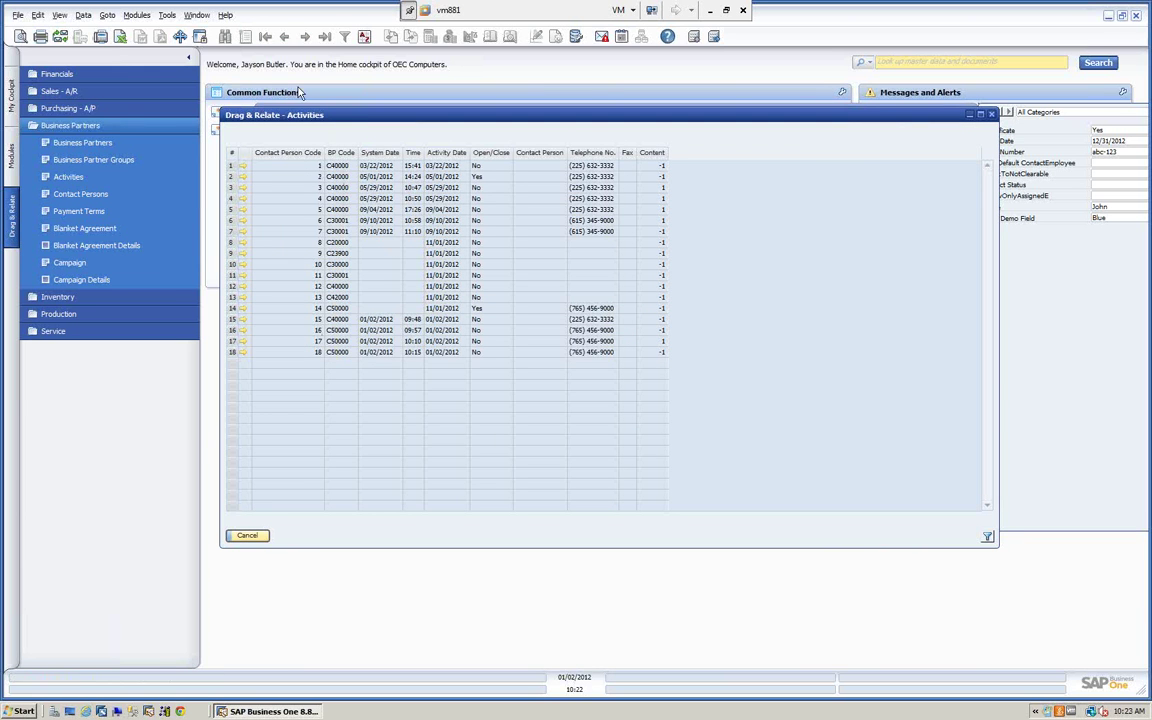
pyautogui.click(246, 536)
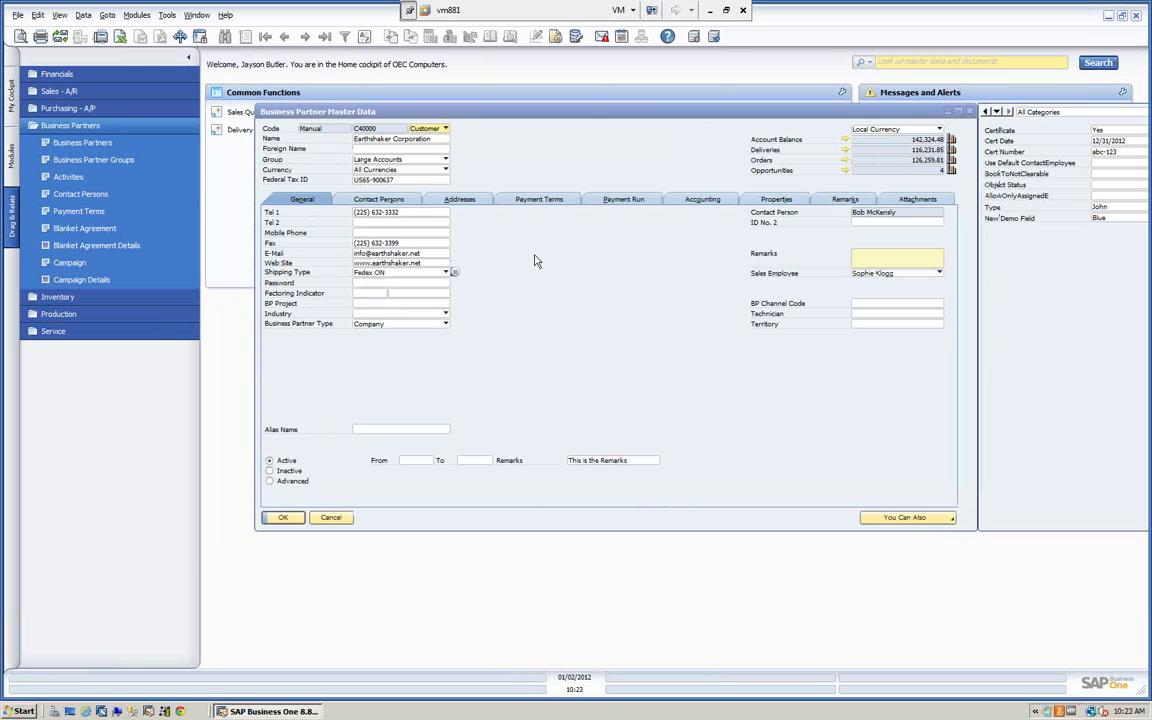
pyautogui.click(653, 115)
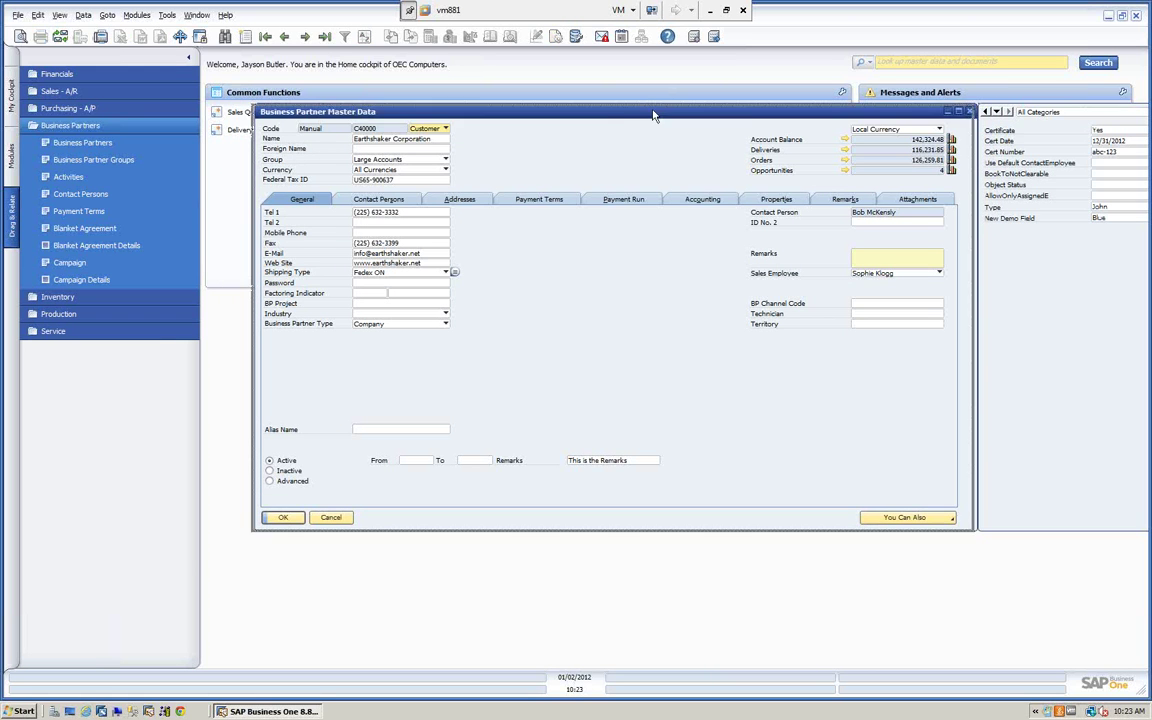
pyautogui.moveTo(653, 115); pyautogui.dragTo(625, 119)
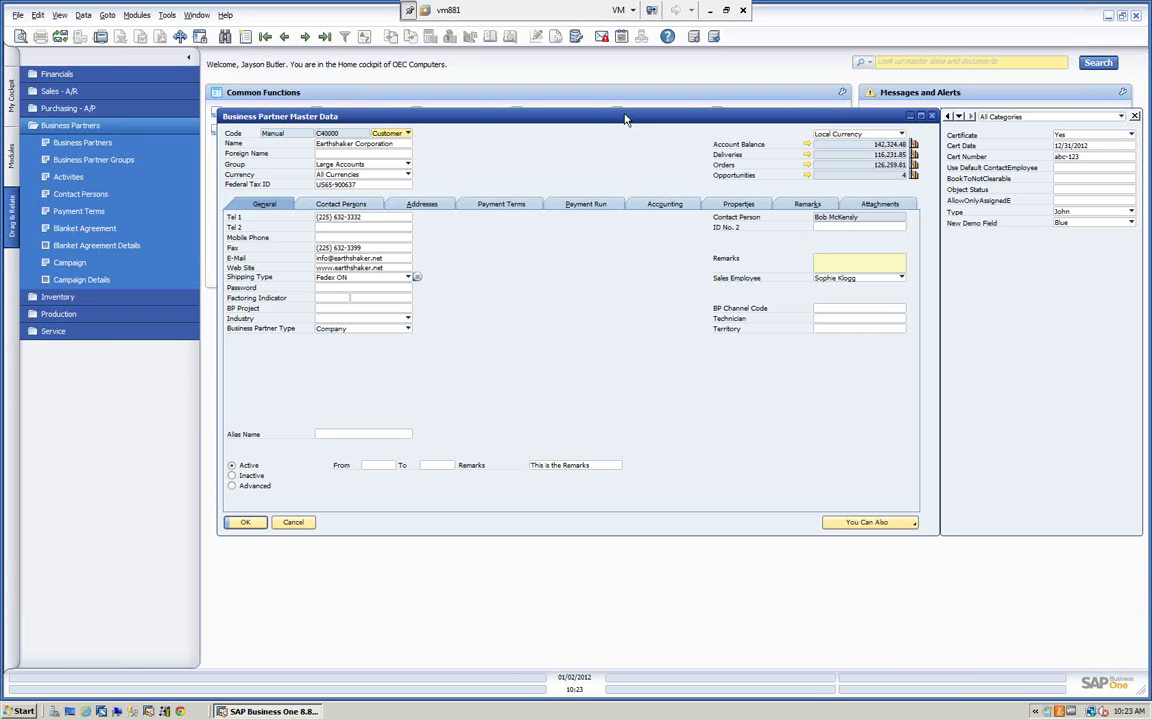
pyautogui.click(293, 522)
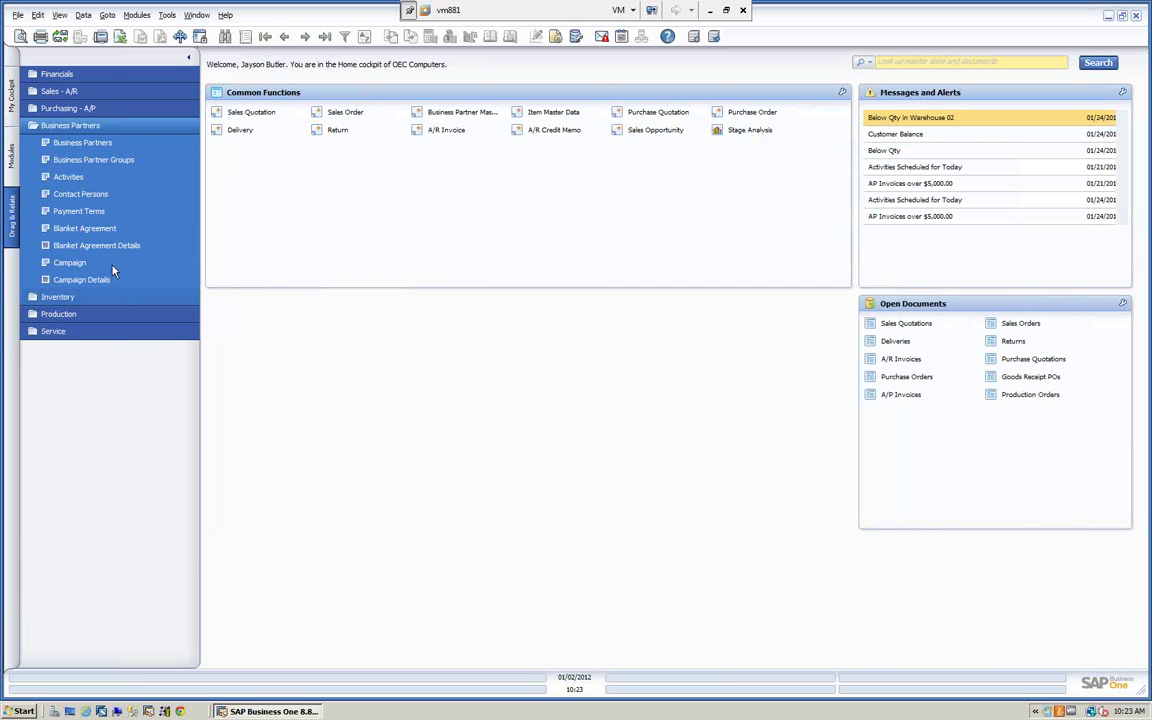